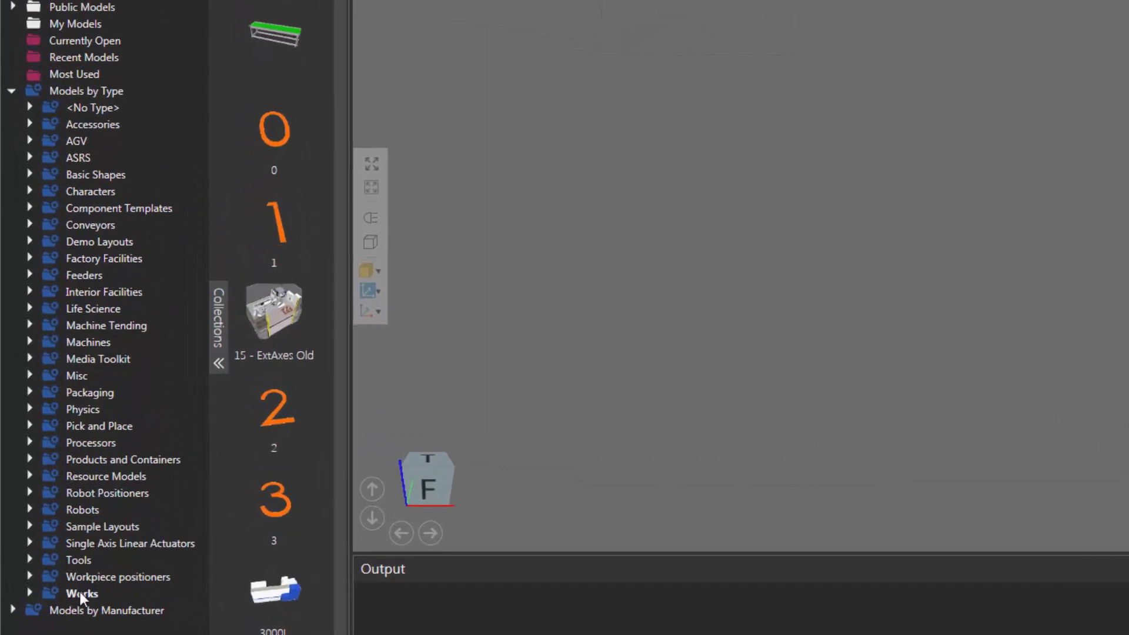
# Step: Place a Works TaskControl v3 component from the Works collection into the empty layout
pyautogui.click(81, 593)
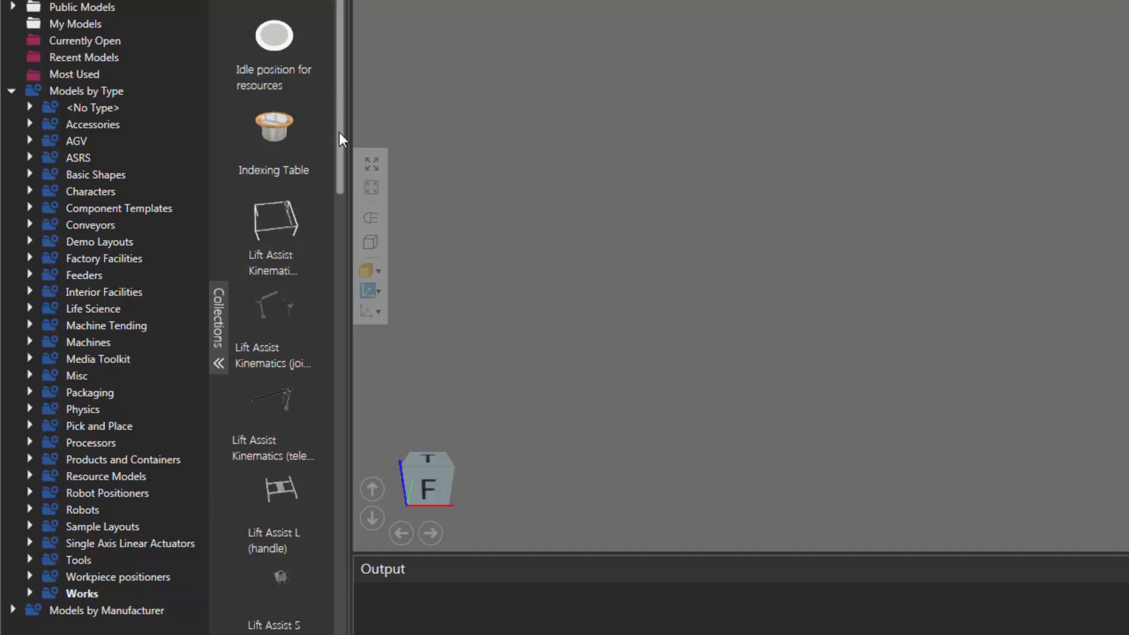
pyautogui.moveTo(340, 132); pyautogui.dragTo(334, 477)
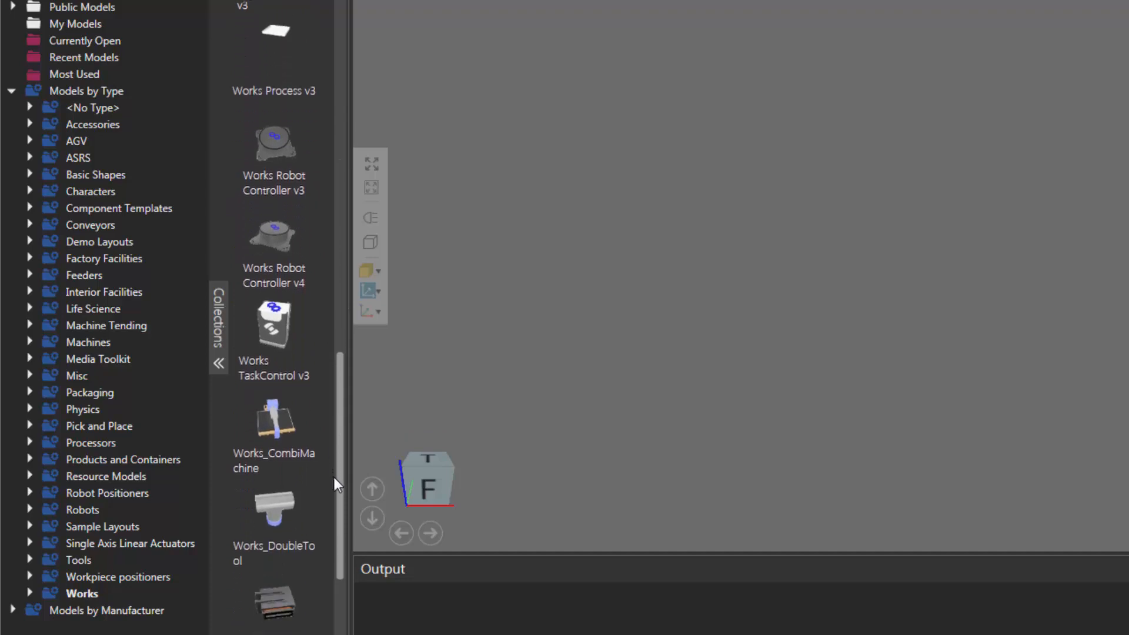
pyautogui.click(272, 332)
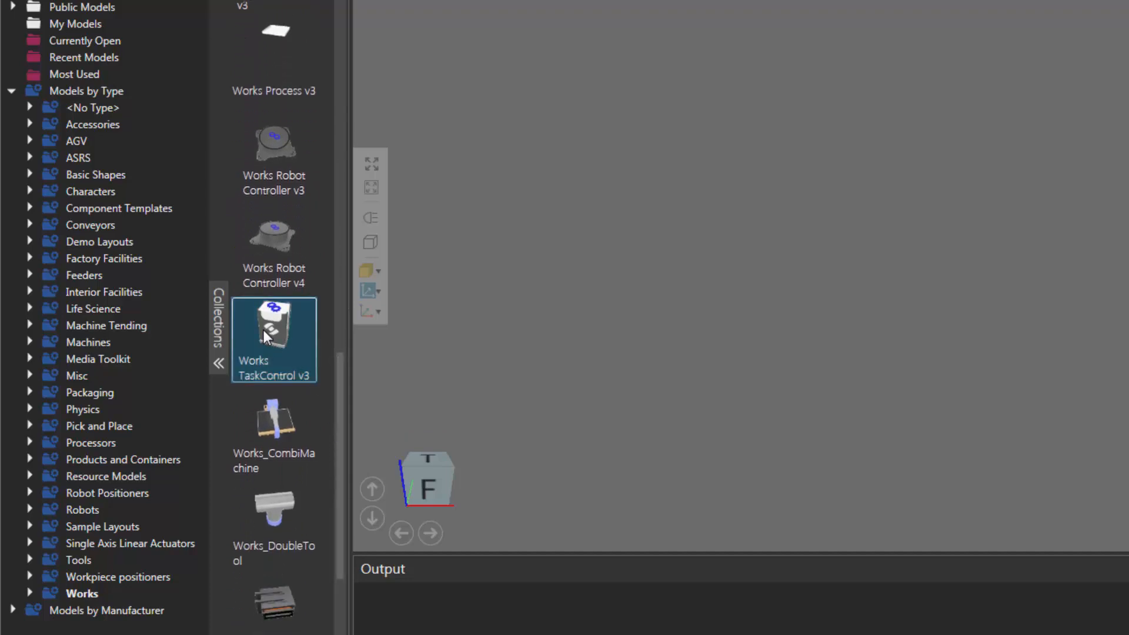
pyautogui.moveTo(264, 330); pyautogui.dragTo(694, 184)
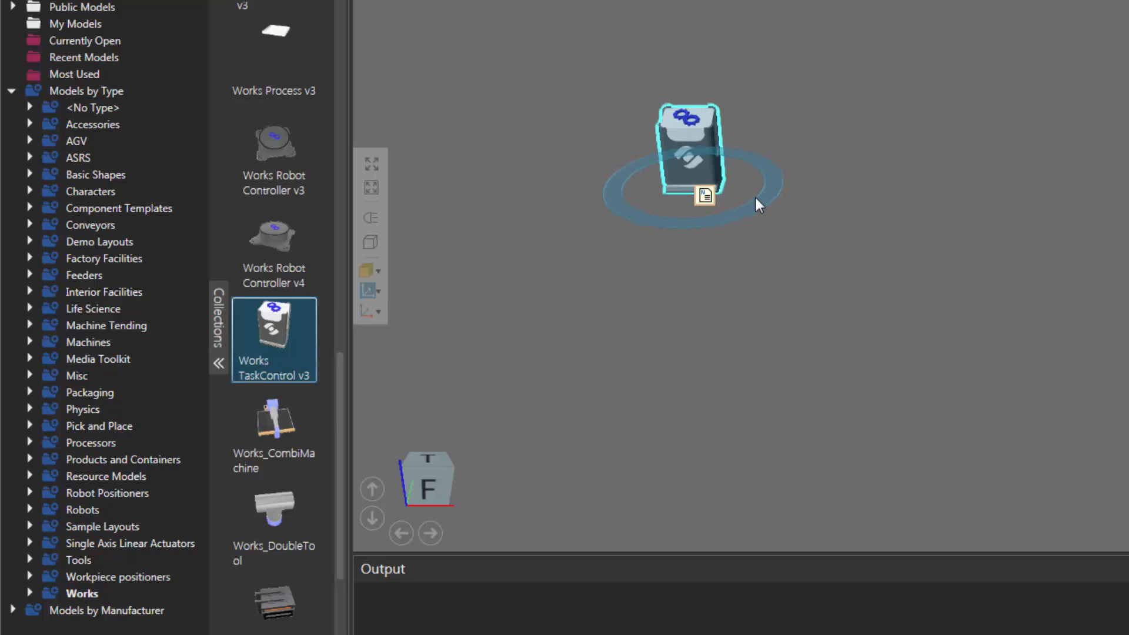
pyautogui.moveTo(765, 234); pyautogui.dragTo(763, 253, button='right')
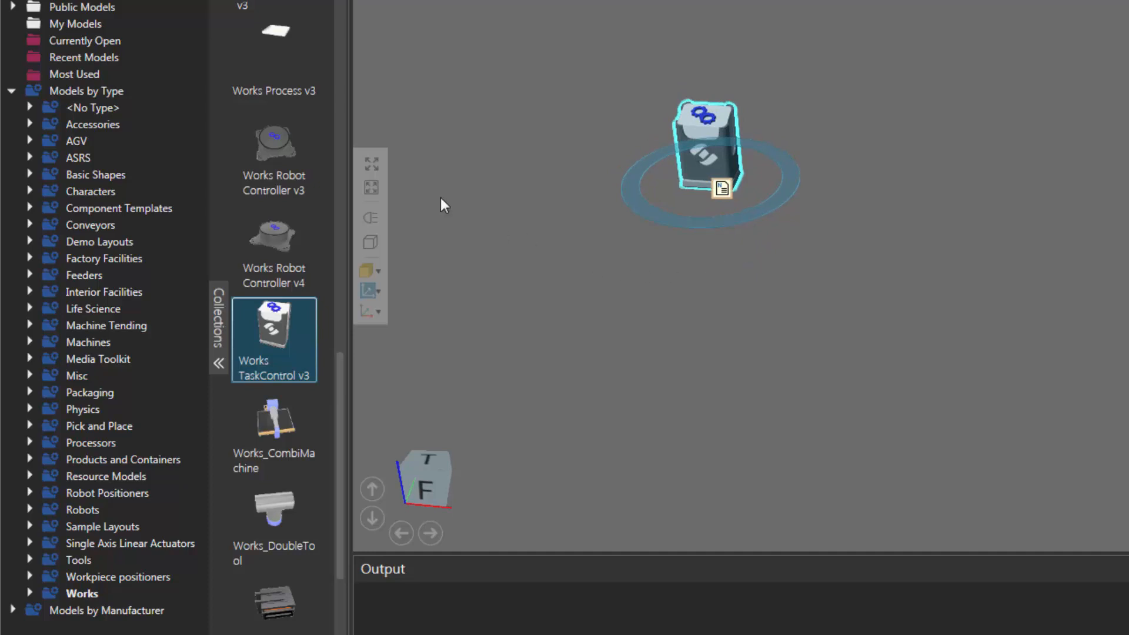
# Step: Add a Works Process v3 component to the layout in front of the task control
pyautogui.click(273, 33)
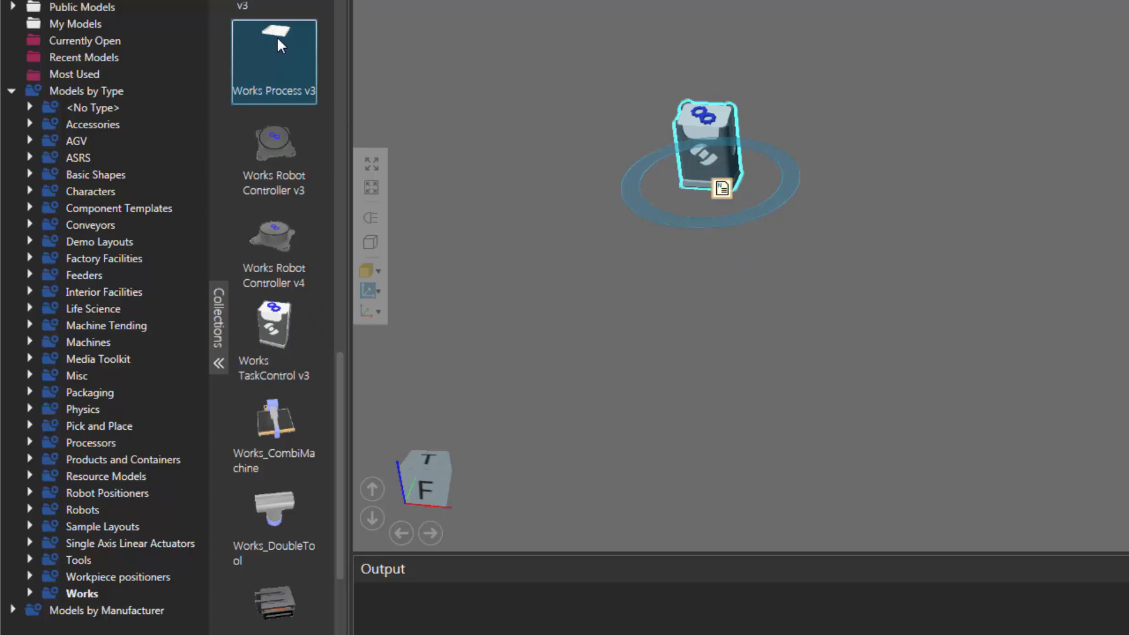
pyautogui.moveTo(685, 281); pyautogui.dragTo(685, 281)
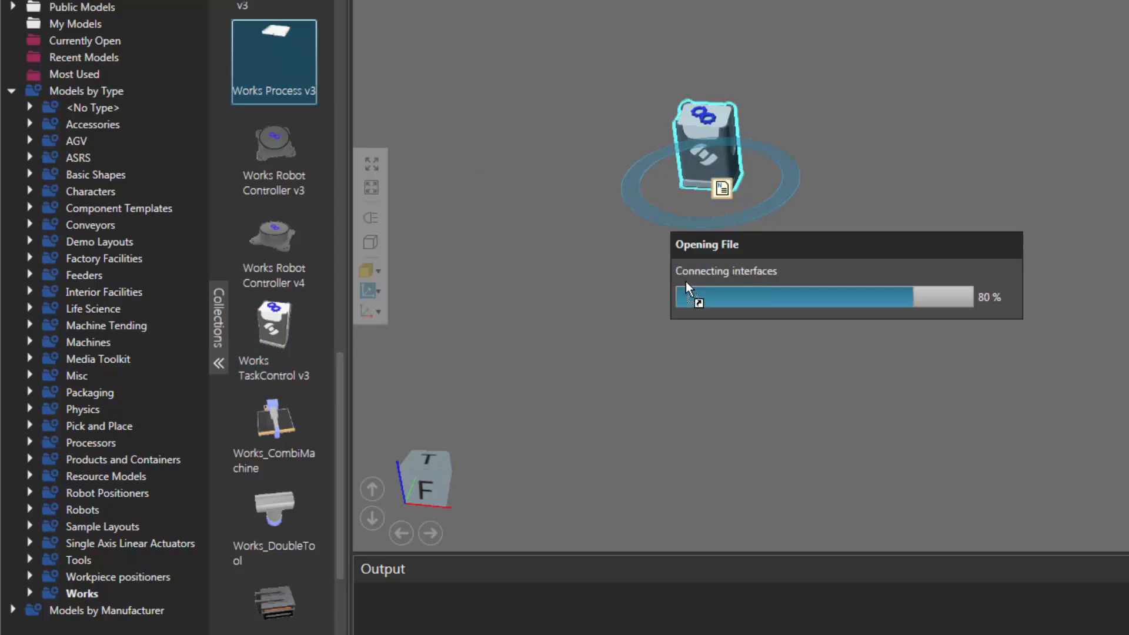
pyautogui.scroll(3, 700, 294)
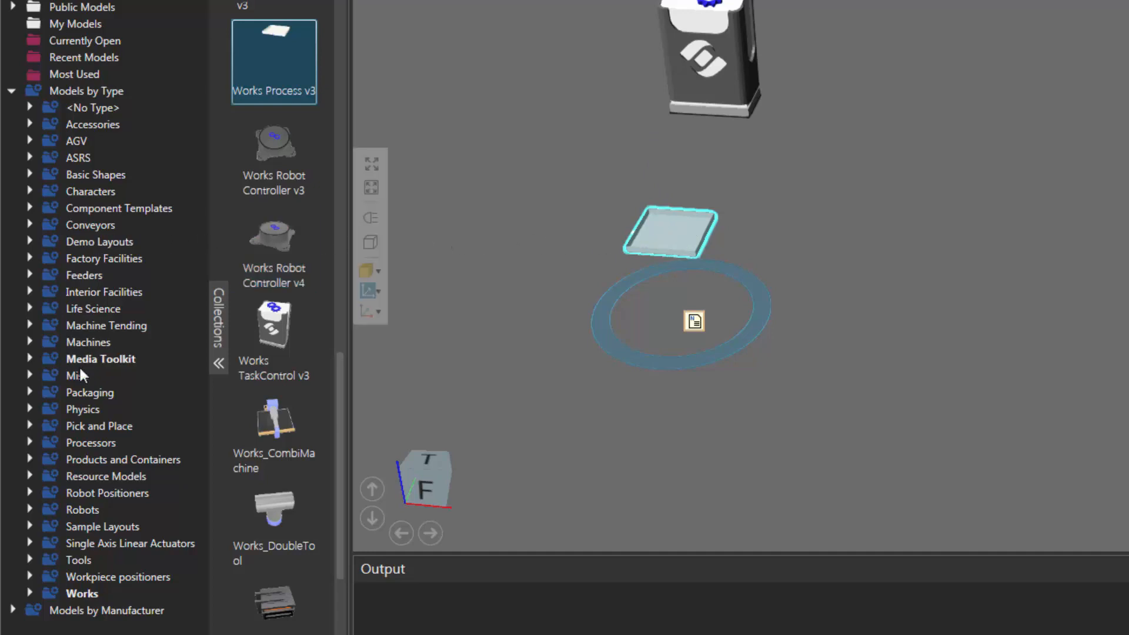
# Step: Search the Products and Containers collection for "tyre" and place the CarTyre model beside the task control
pyautogui.click(85, 462)
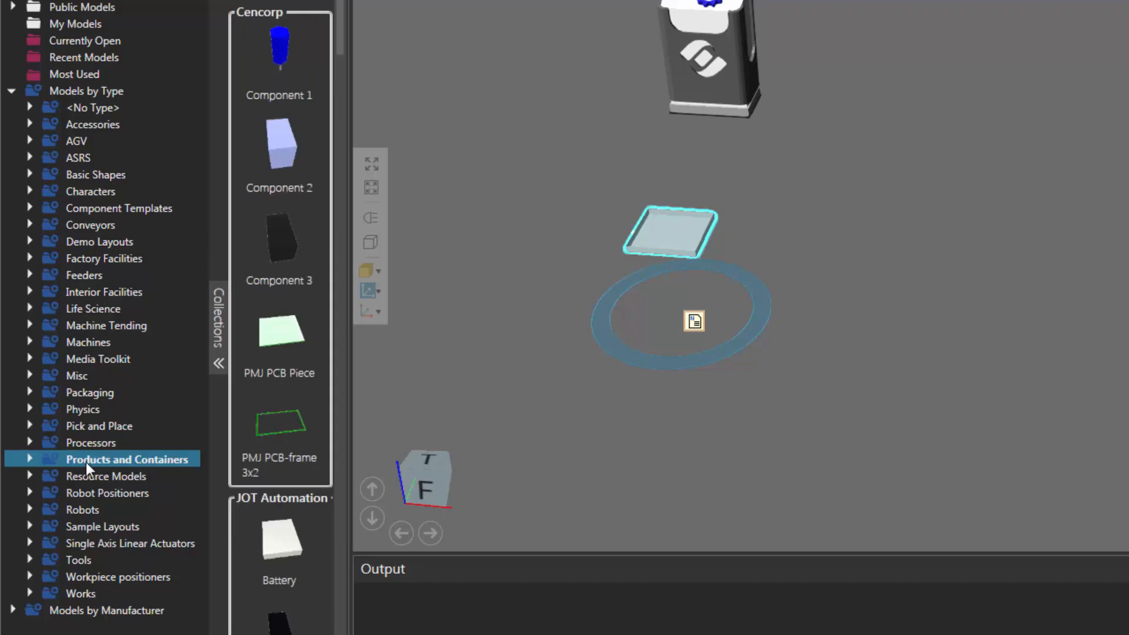
pyautogui.click(239, 12)
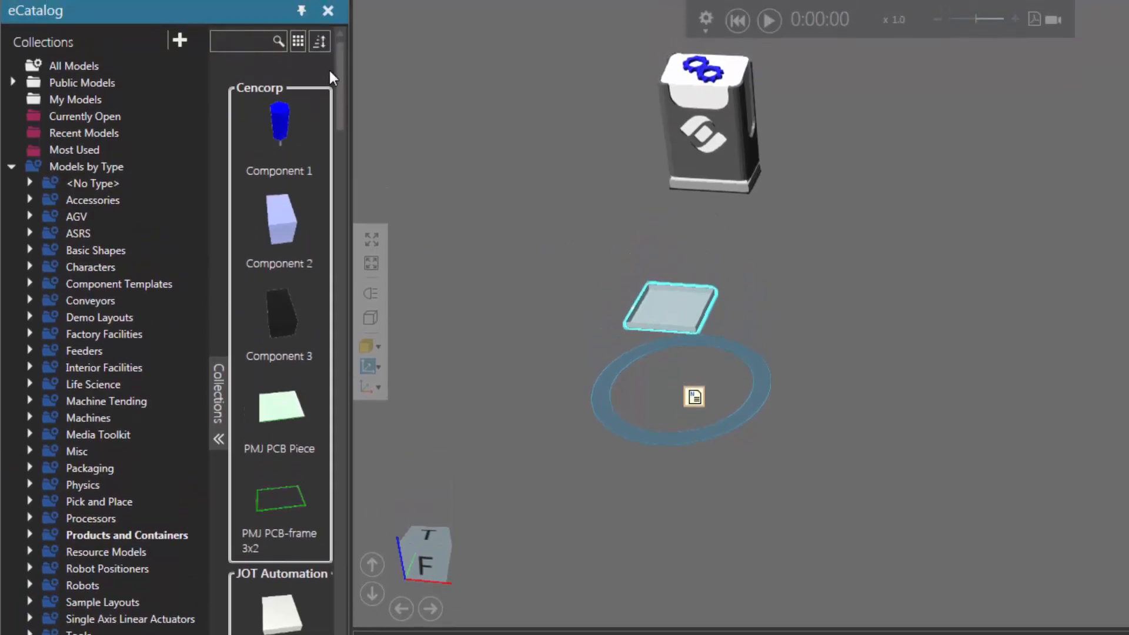
pyautogui.write('tire')
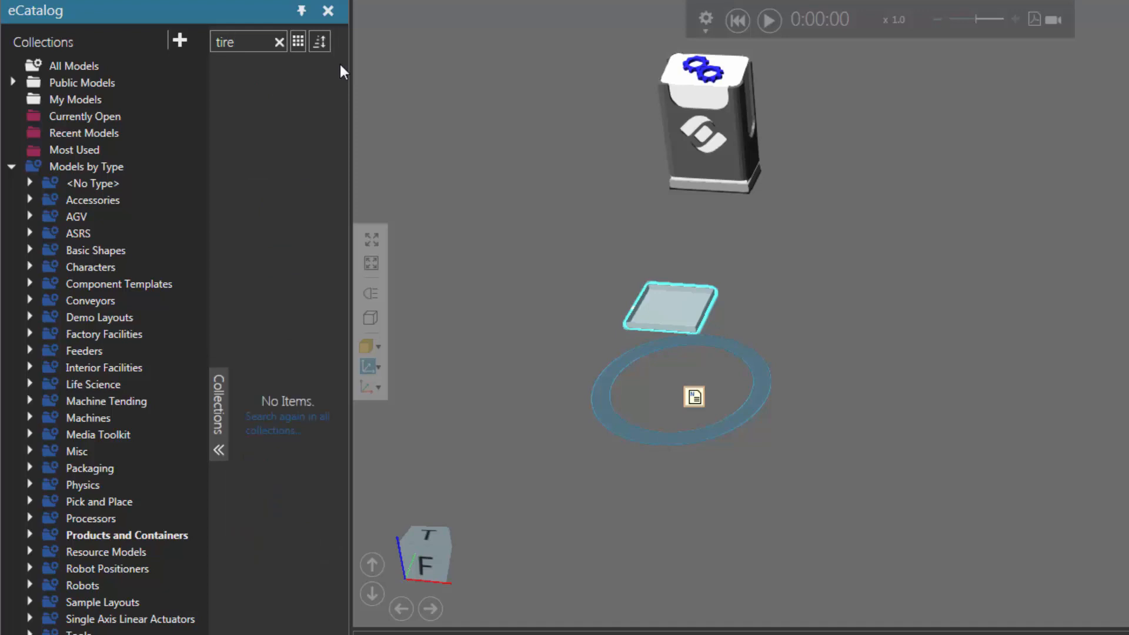
pyautogui.press('BackSpace')
pyautogui.press('BackSpace')
pyautogui.press('BackSpace')
pyautogui.write('yre')
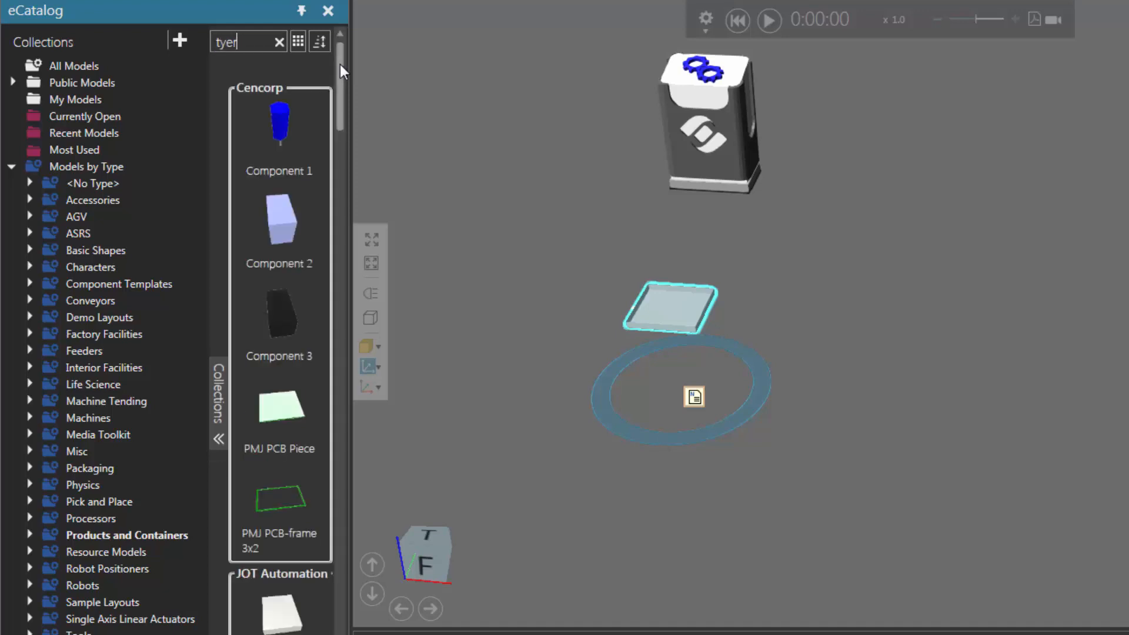
pyautogui.press('BackSpace')
pyautogui.press('BackSpace')
pyautogui.write('re')
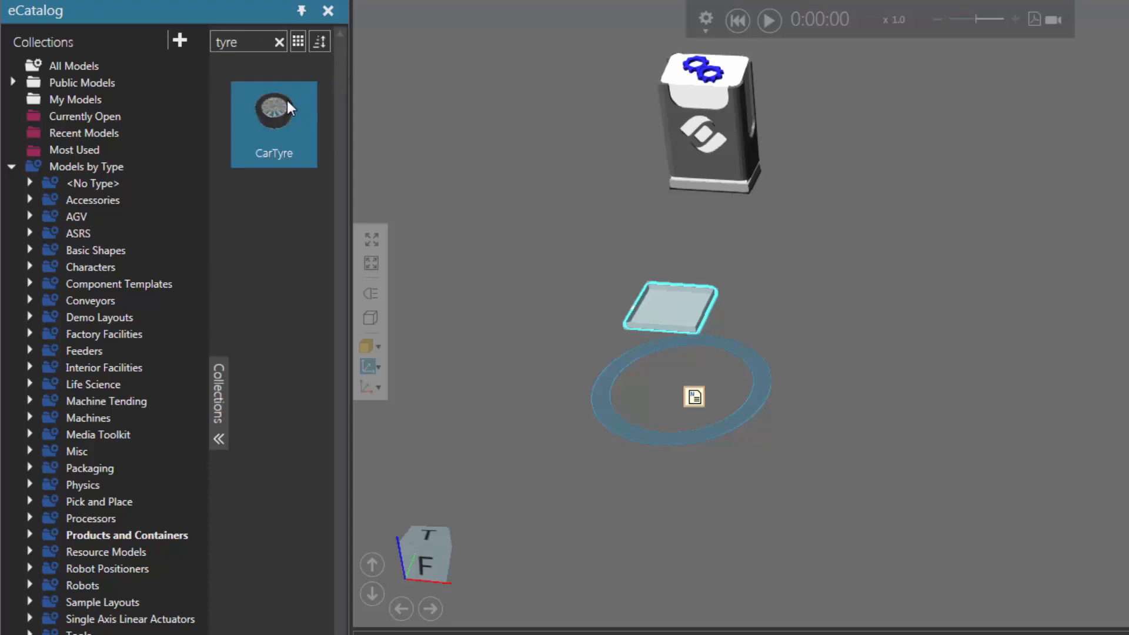
pyautogui.moveTo(287, 100); pyautogui.dragTo(622, 185)
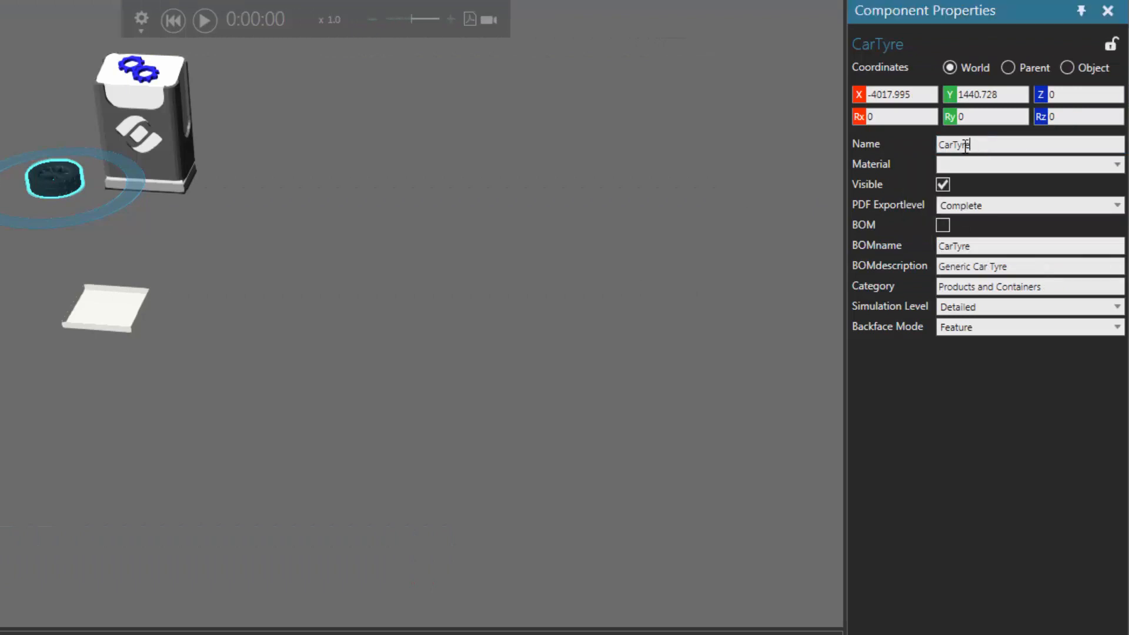
# Step: Copy the tyre component's name, CarTyre, from its properties
pyautogui.doubleClick(966, 144)
pyautogui.hotkey('ctrl', 'c')
pyautogui.rightClick(953, 147)
pyautogui.click(999, 181)
# Step: Add a Create task to the process component, with the copied name CarTyre as its component list
pyautogui.click(119, 313)
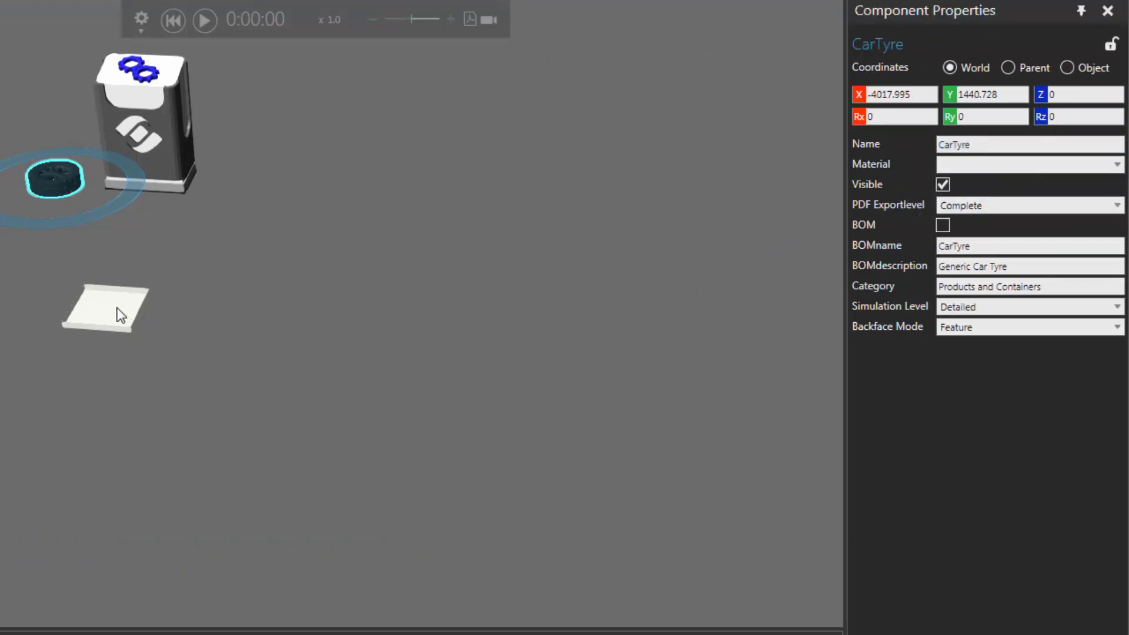
pyautogui.click(117, 309)
pyautogui.scroll(3, 118, 308)
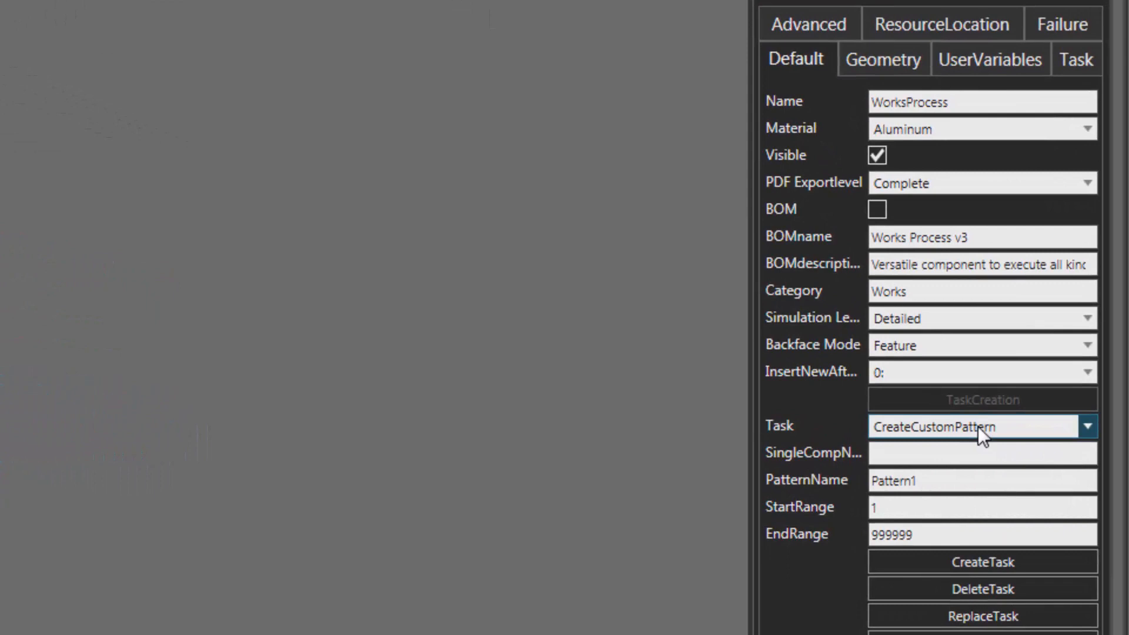
pyautogui.click(979, 426)
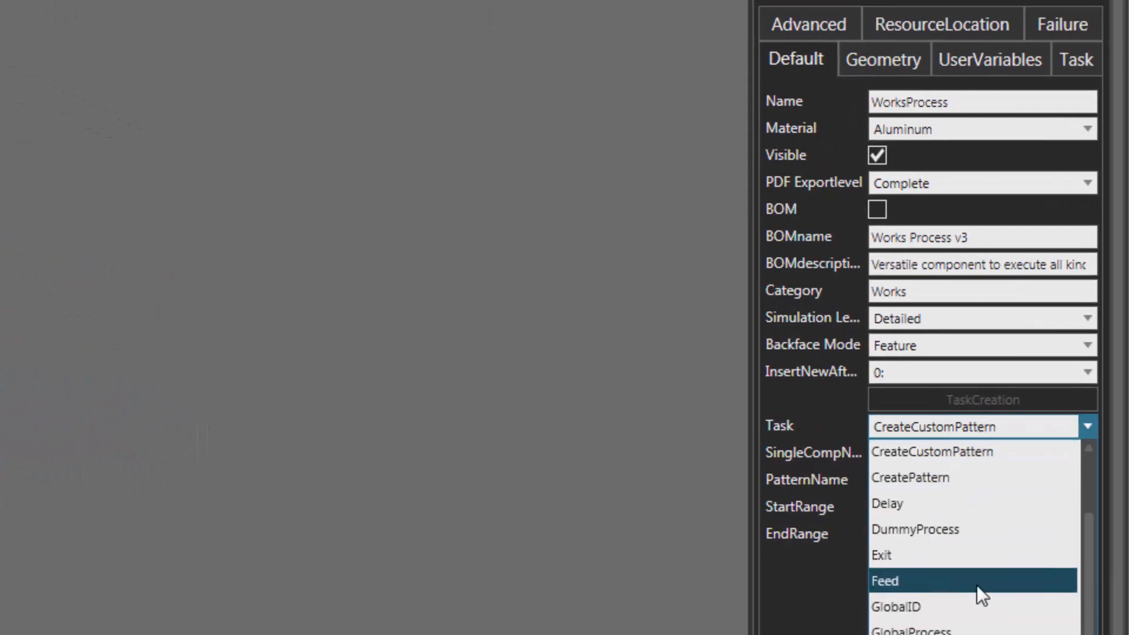
pyautogui.scroll(2, 976, 585)
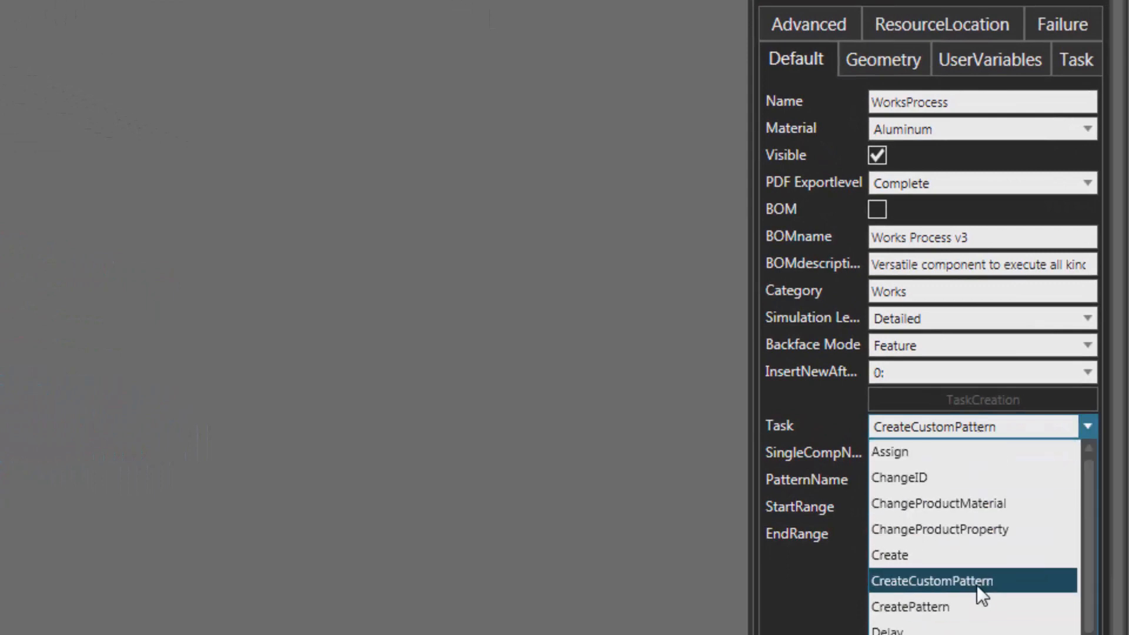
pyautogui.click(901, 556)
pyautogui.moveTo(930, 456); pyautogui.dragTo(824, 459)
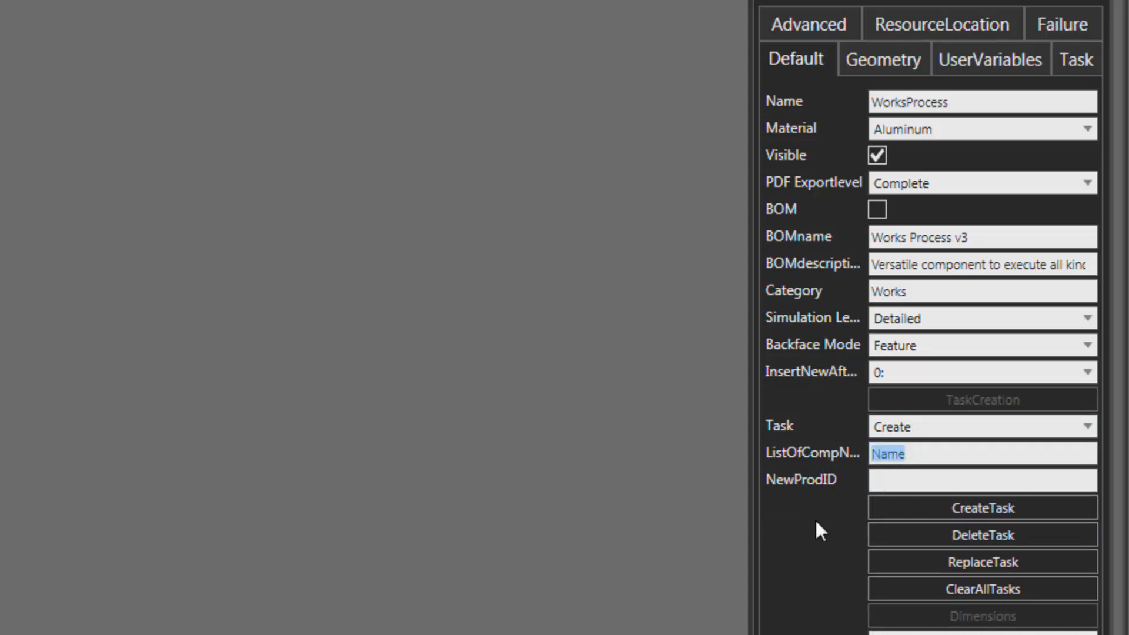
pyautogui.rightClick(927, 449)
pyautogui.click(994, 523)
pyautogui.click(930, 503)
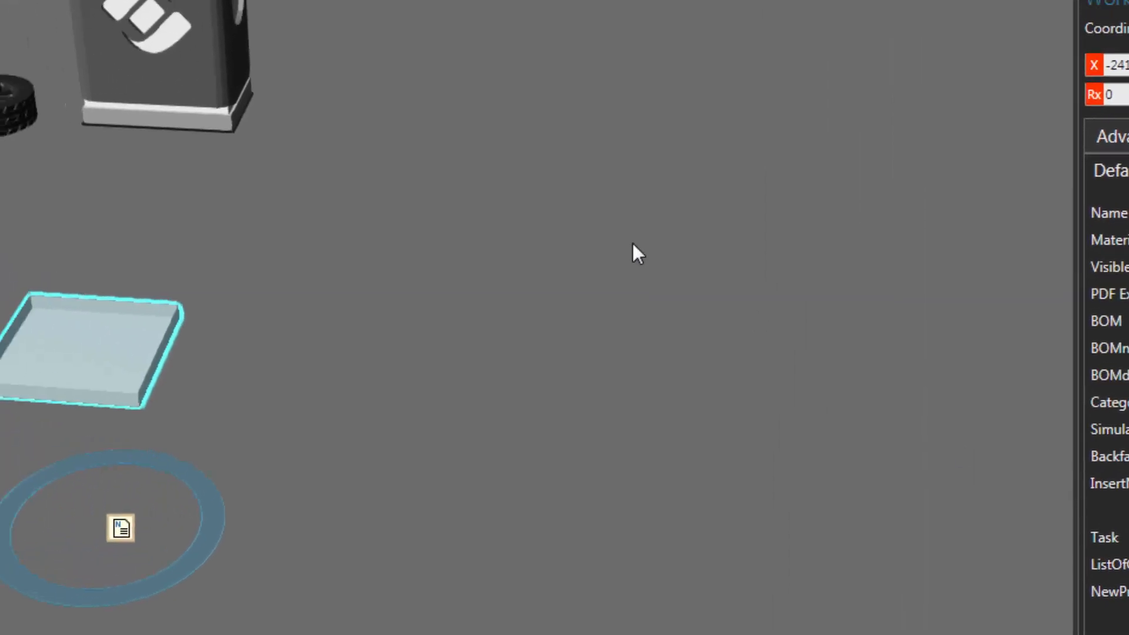
# Step: Run the simulation to check tyre creation on the process component, and reset it
pyautogui.click(385, 22)
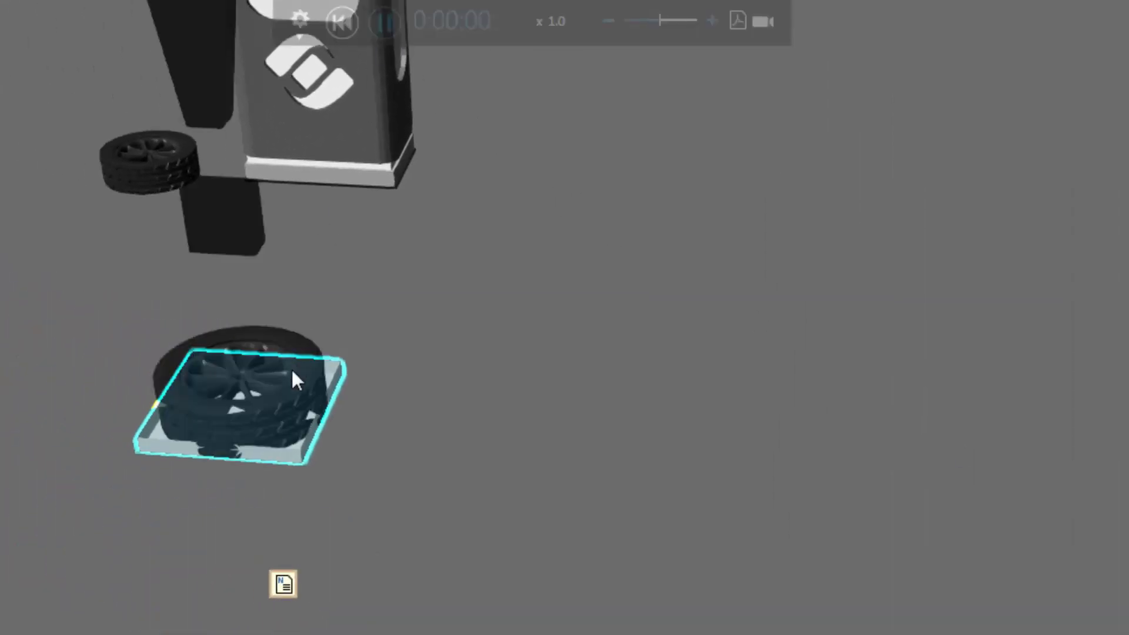
pyautogui.click(337, 23)
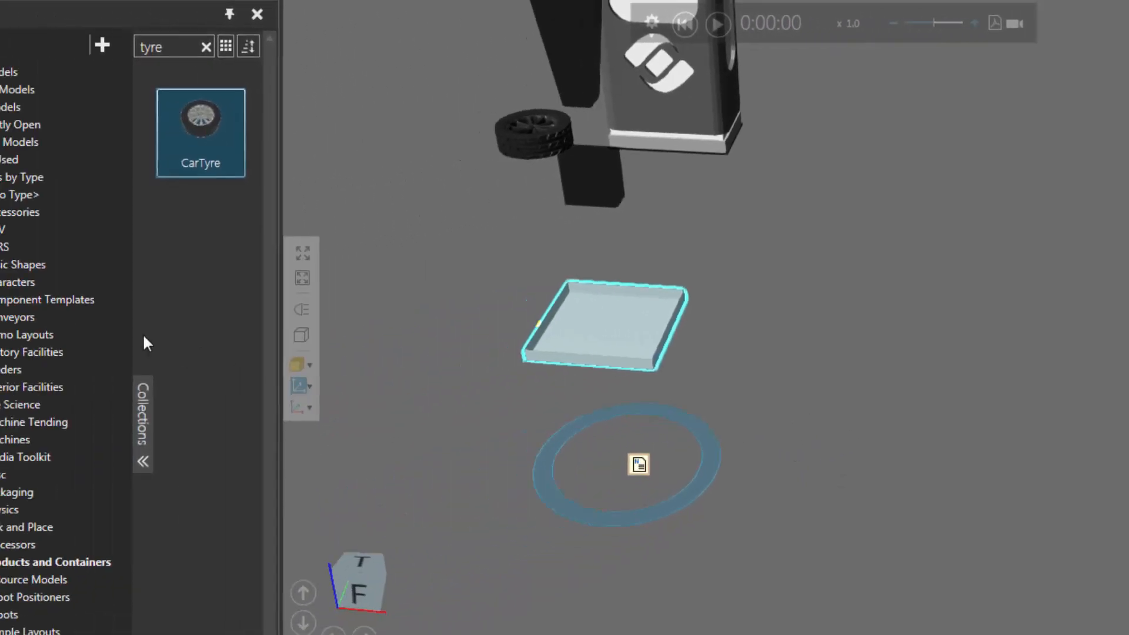
# Step: Add a Conveyor from the Visual Components conveyors collection and snap it to the process component's output side
pyautogui.click(29, 303)
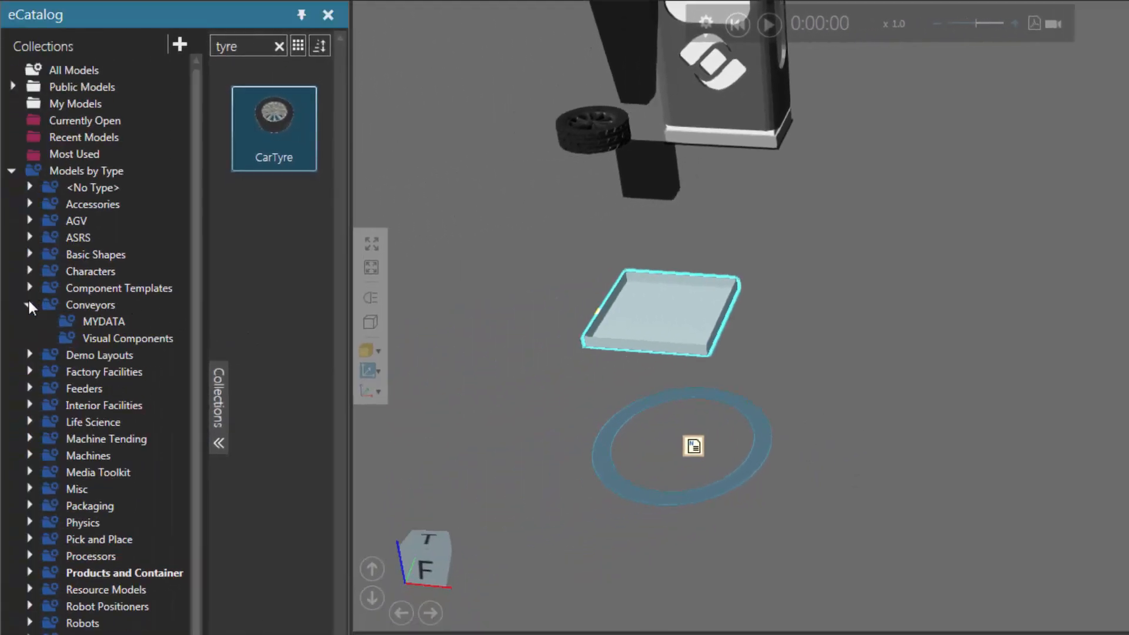
pyautogui.click(129, 338)
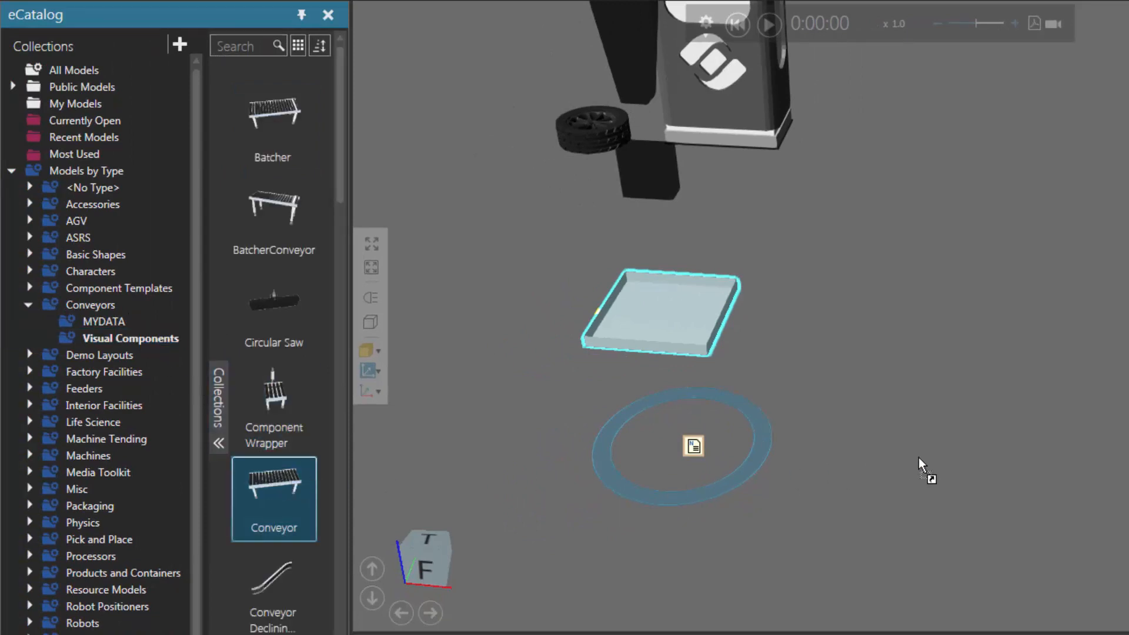
pyautogui.moveTo(918, 458); pyautogui.dragTo(918, 458)
pyautogui.moveTo(1087, 389); pyautogui.dragTo(830, 358)
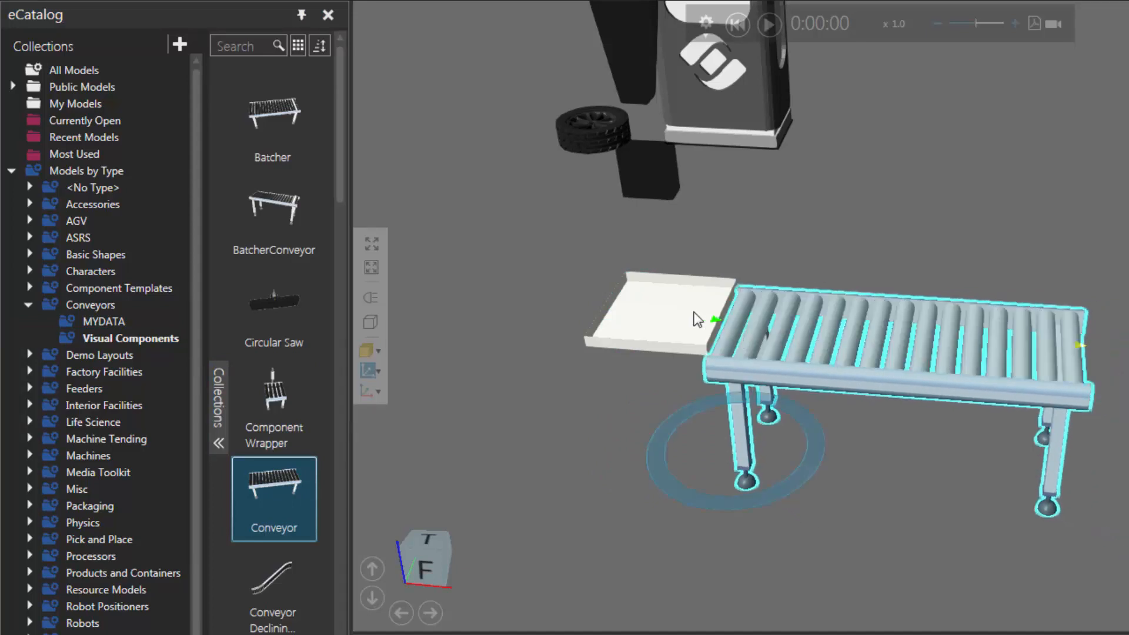
# Step: Add a TransportOut task for all products to the process component feeding the conveyor
pyautogui.click(660, 316)
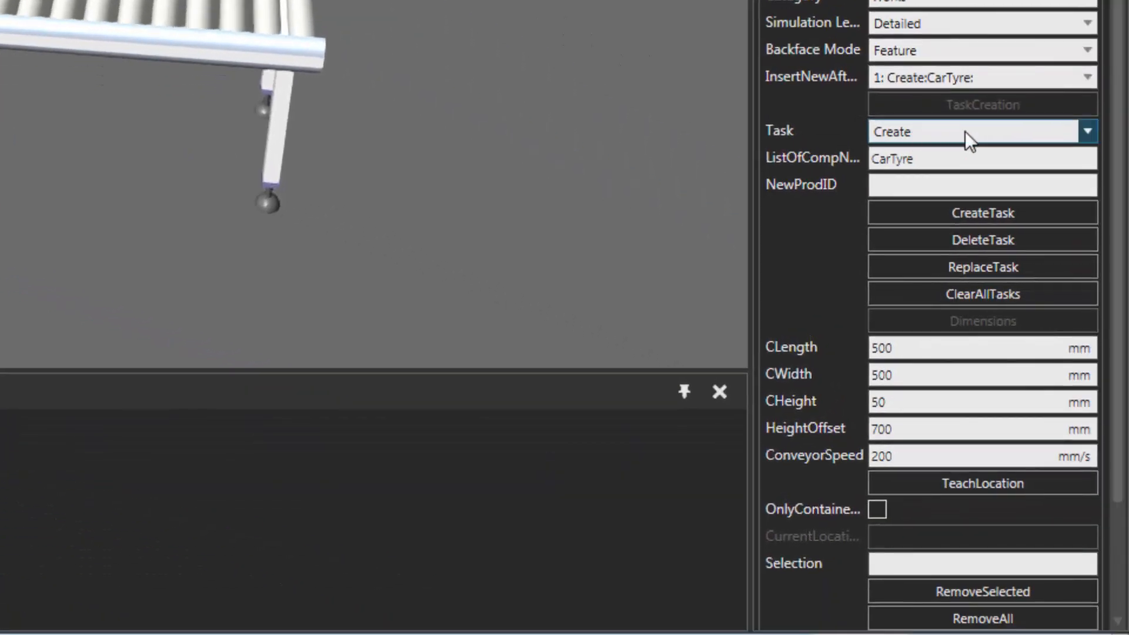
pyautogui.click(971, 132)
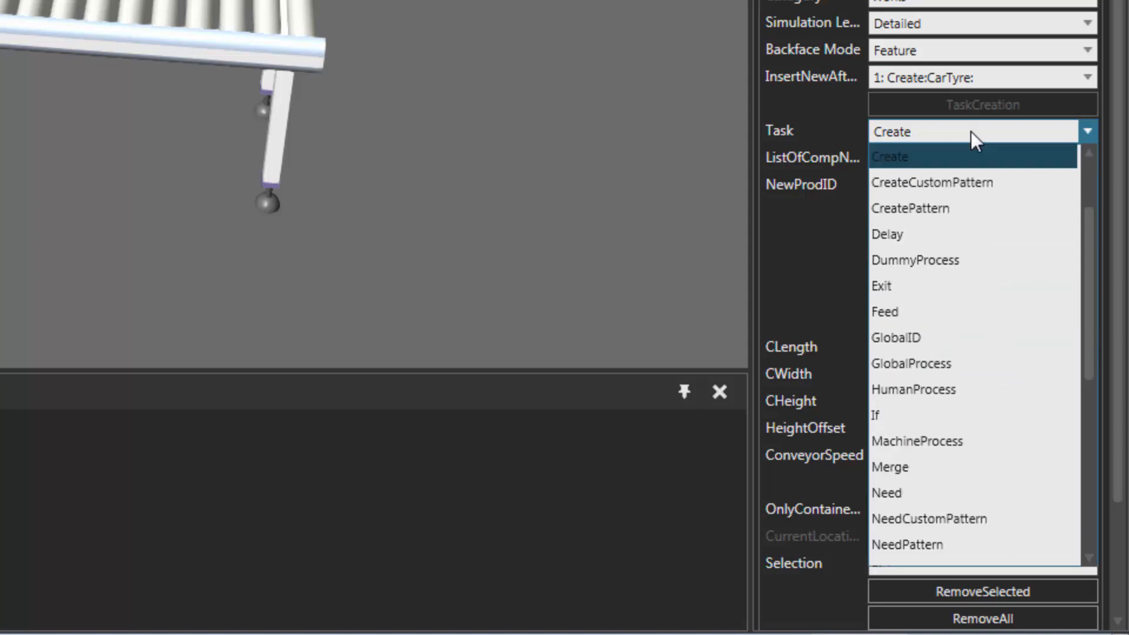
pyautogui.scroll(-5, 970, 259)
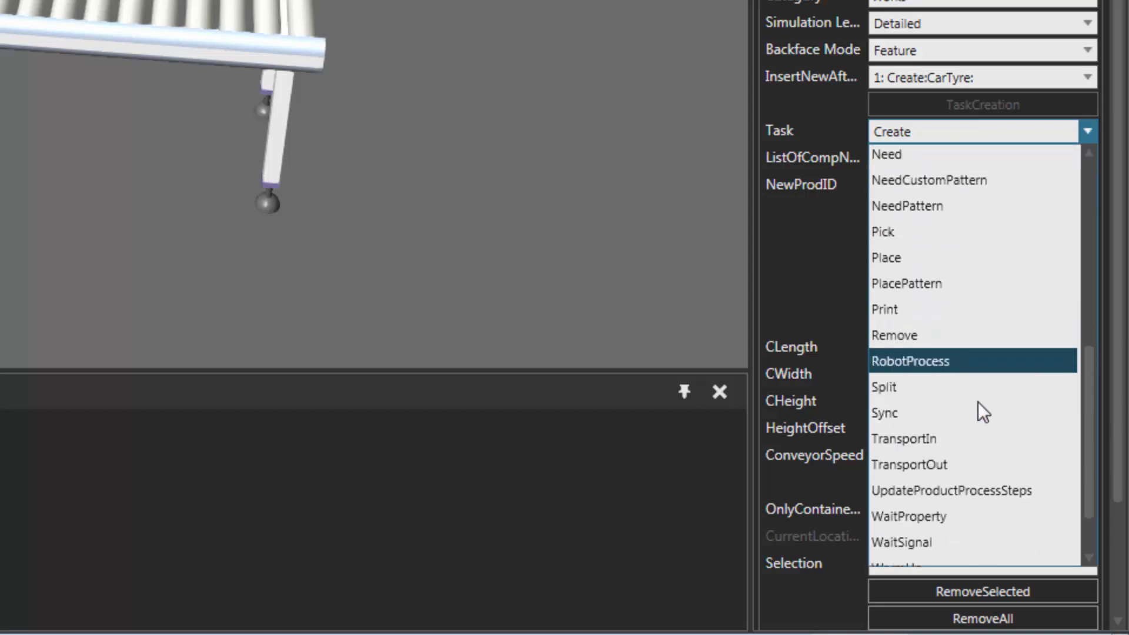
pyautogui.click(941, 465)
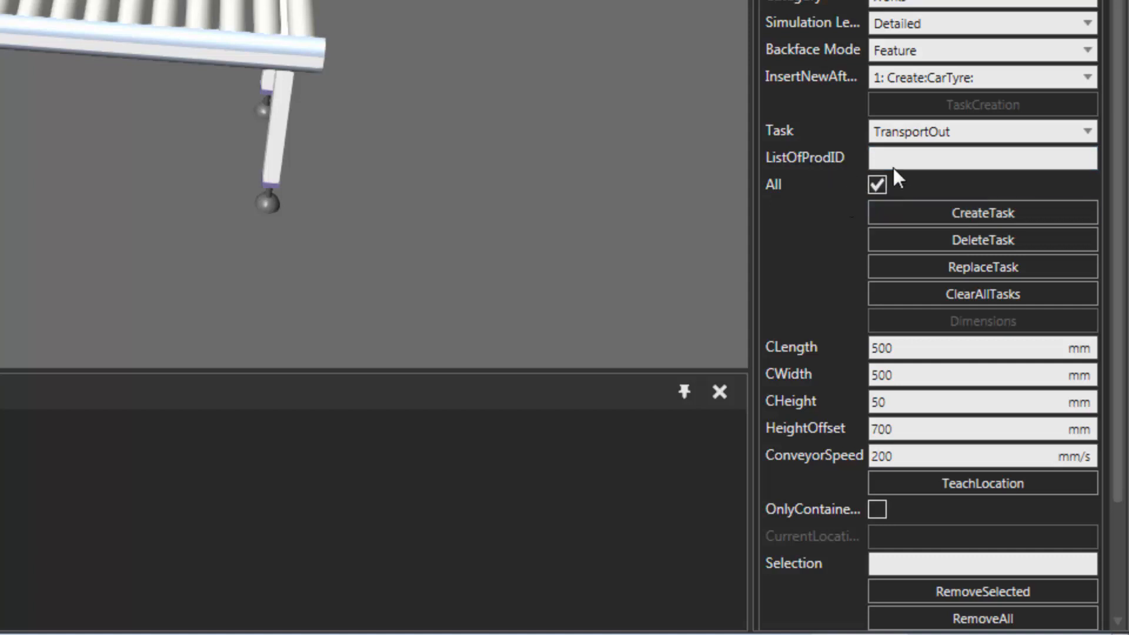
pyautogui.click(990, 213)
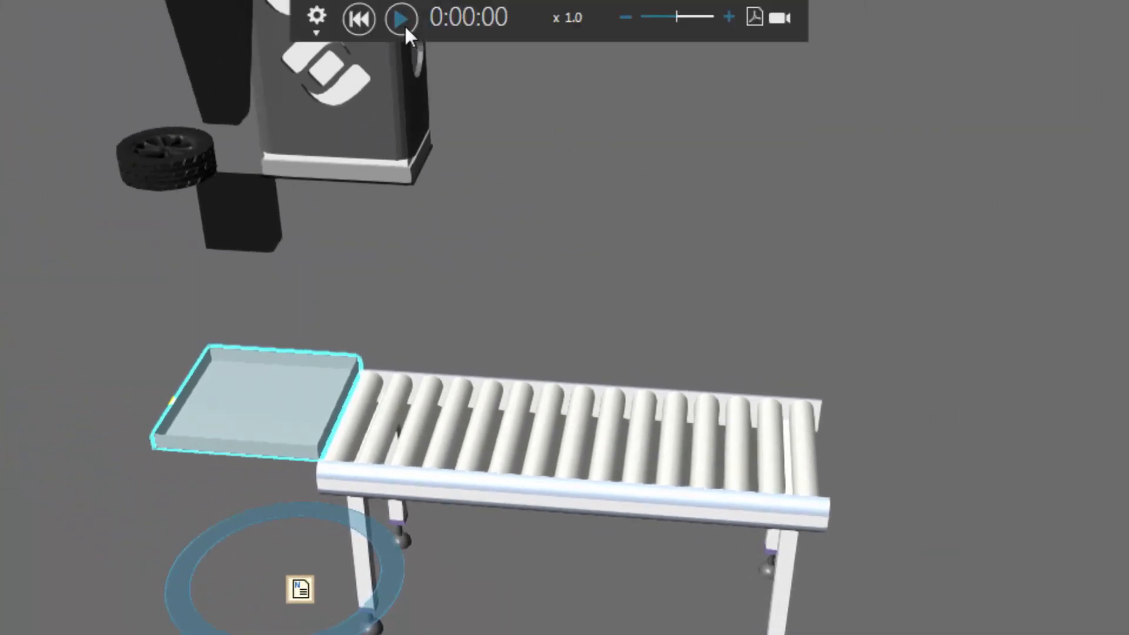
# Step: Run the simulation to check that tyres move out along the conveyor, and reset it
pyautogui.click(404, 23)
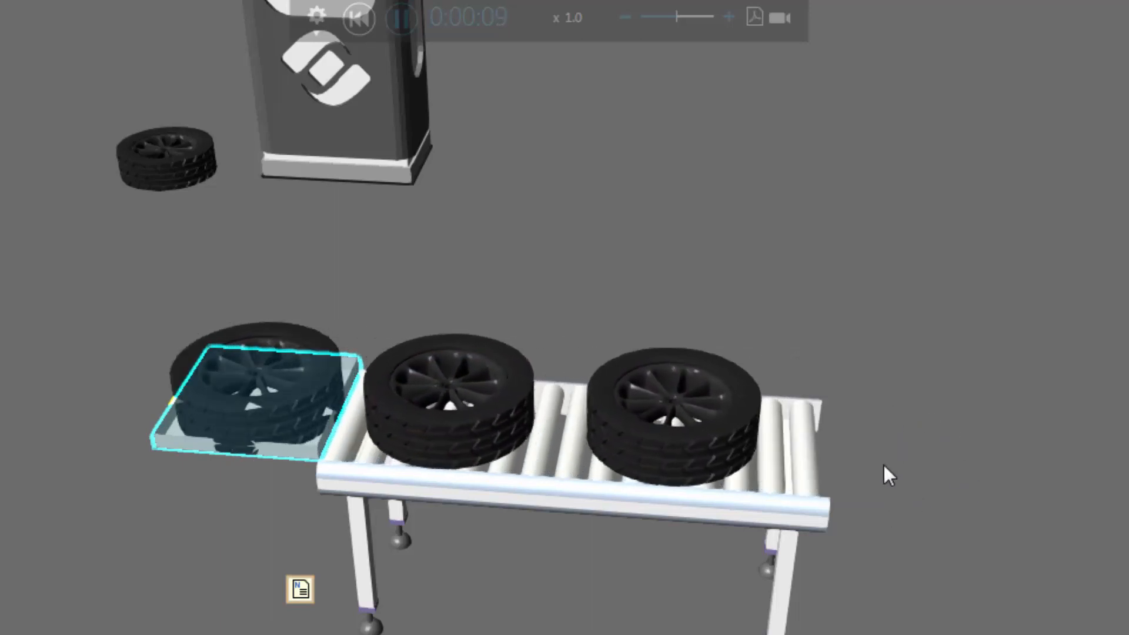
pyautogui.click(364, 19)
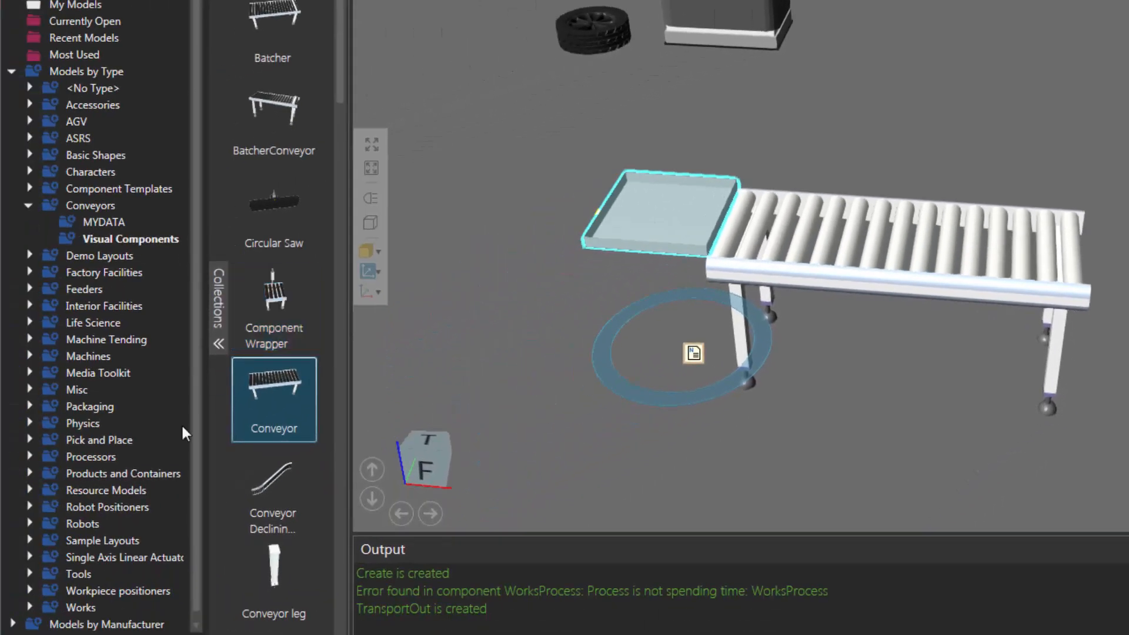
# Step: Place a second Works Process v3 component from the Works collection beyond the conveyor's free end
pyautogui.click(87, 605)
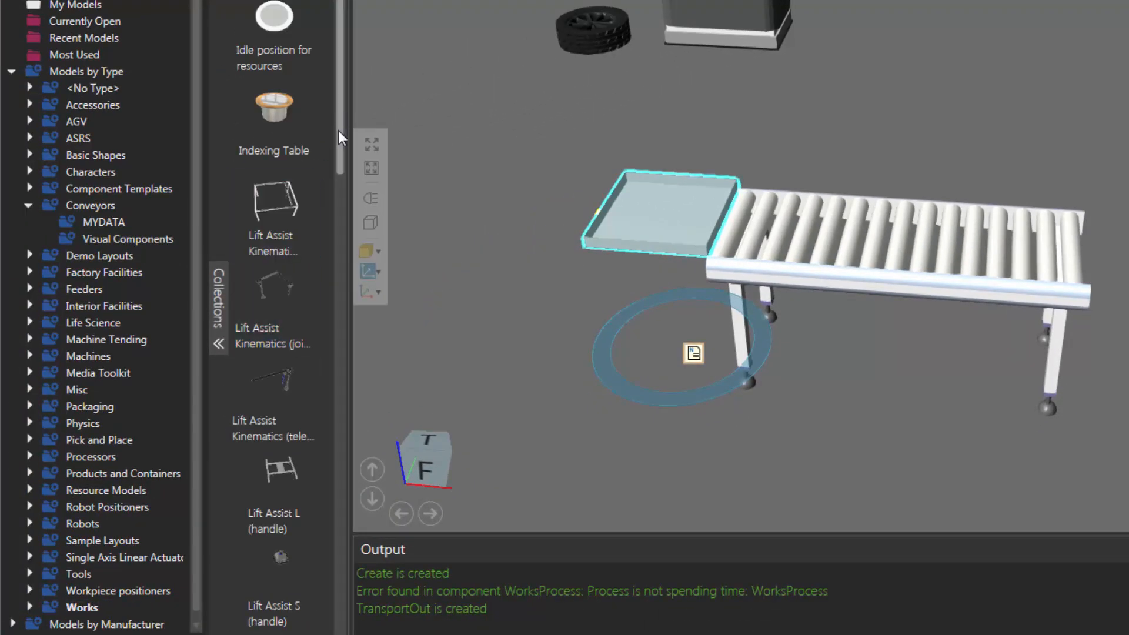
pyautogui.moveTo(338, 131); pyautogui.dragTo(343, 431)
pyautogui.click(292, 295)
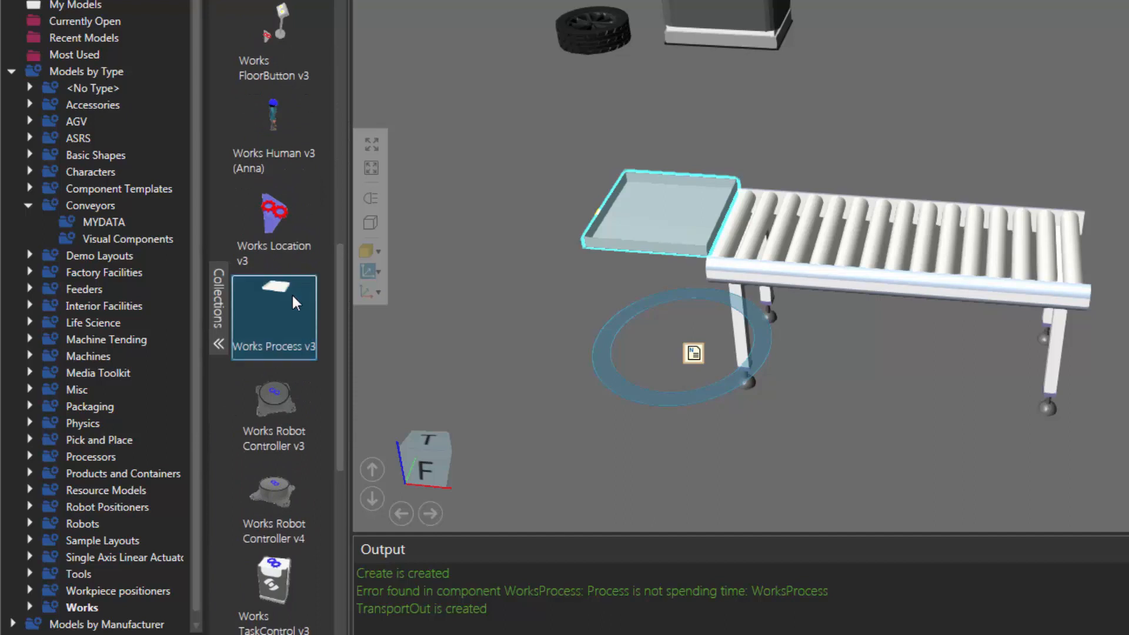
pyautogui.moveTo(255, 314); pyautogui.dragTo(907, 426)
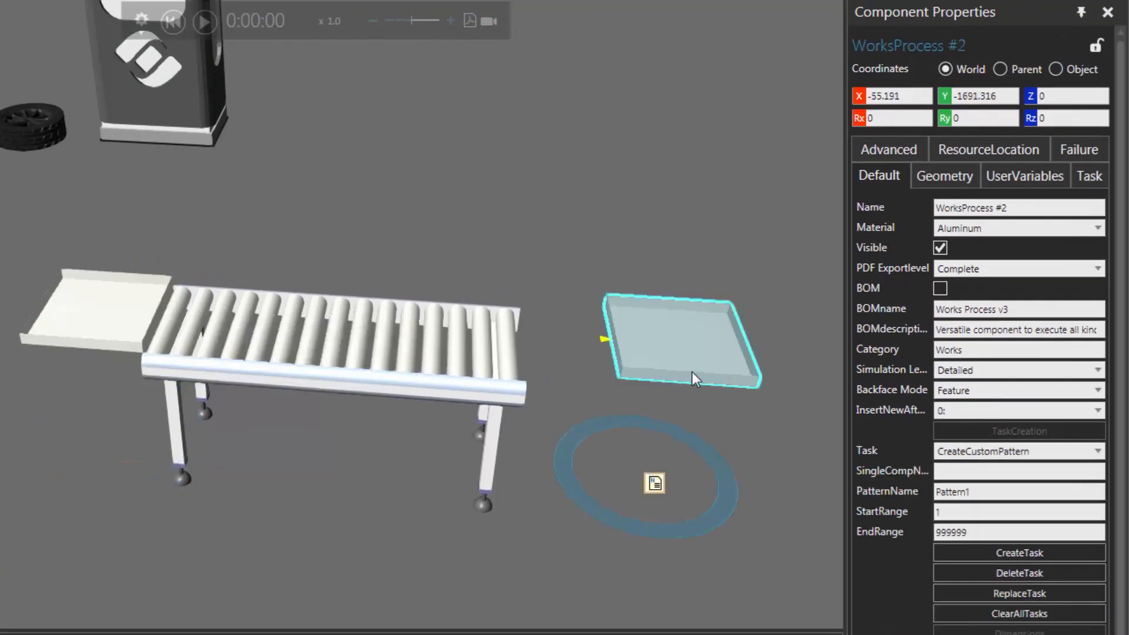
# Step: Snap the second process component to the conveyor's free end and display its geometry as a conveyor instead of a box
pyautogui.moveTo(693, 373); pyautogui.dragTo(624, 383)
pyautogui.moveTo(675, 451); pyautogui.dragTo(680, 474, button='right')
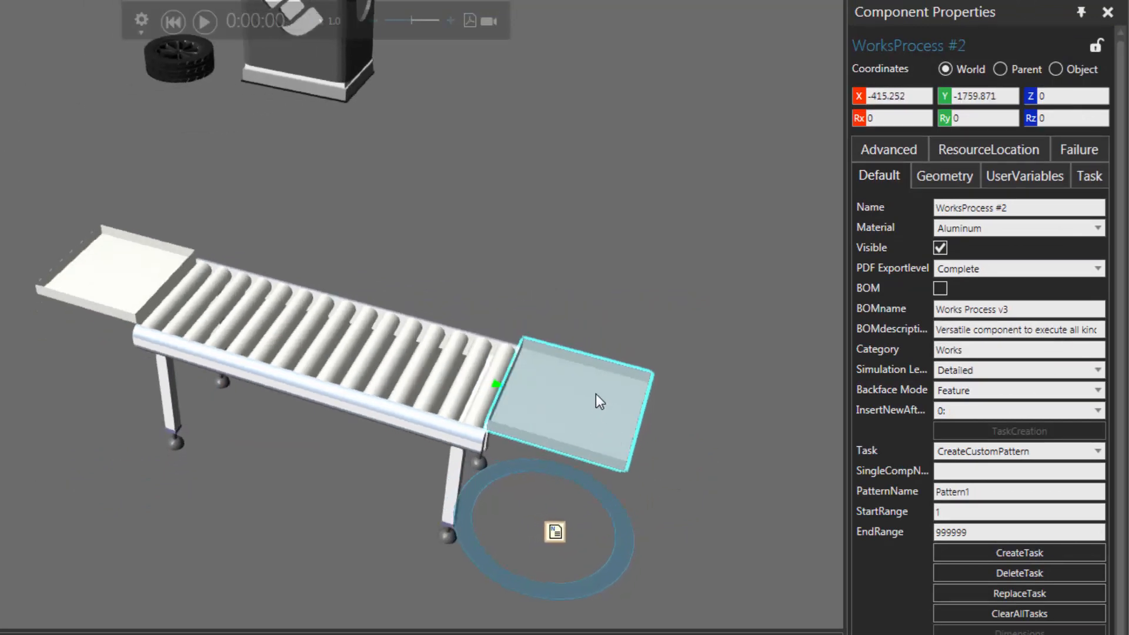
pyautogui.click(958, 178)
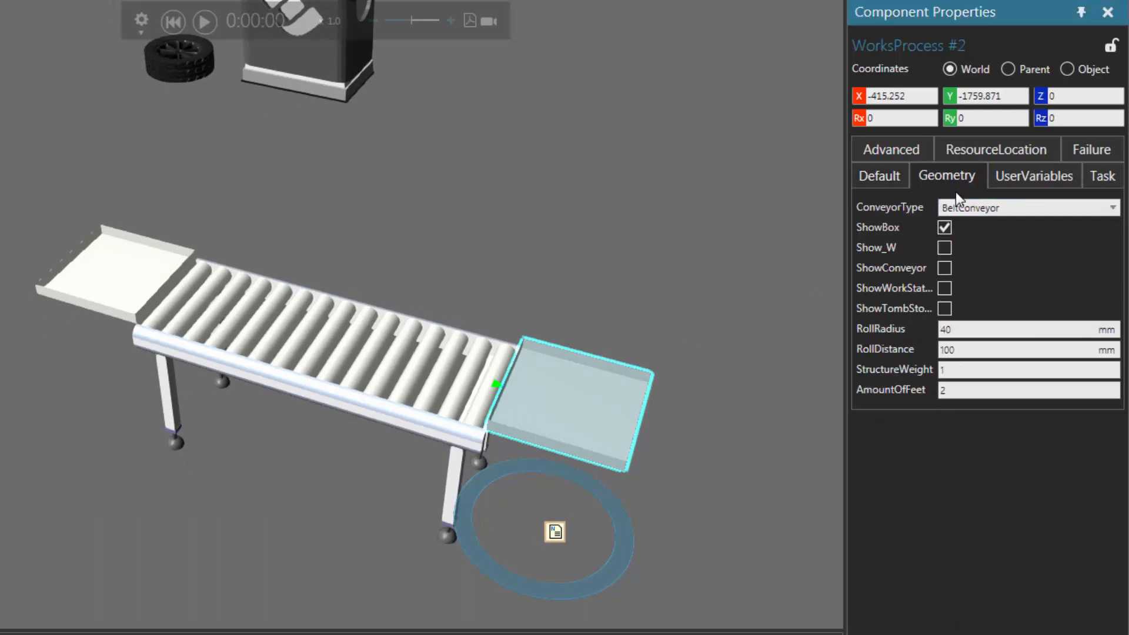
pyautogui.click(944, 268)
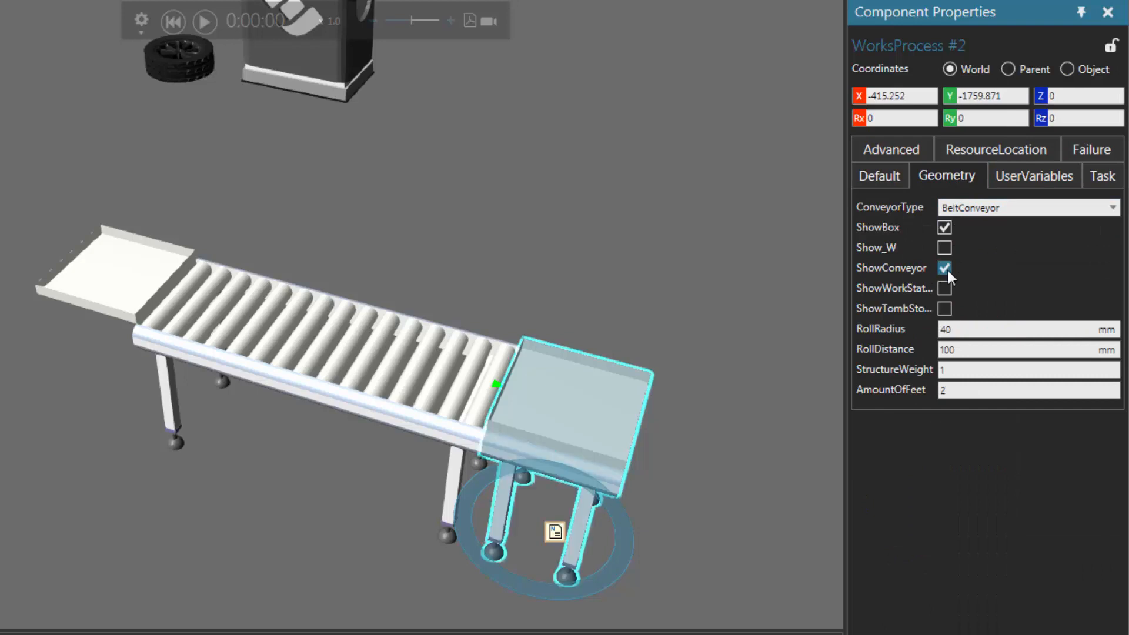
pyautogui.click(944, 228)
pyautogui.moveTo(749, 456); pyautogui.dragTo(731, 460, button='right')
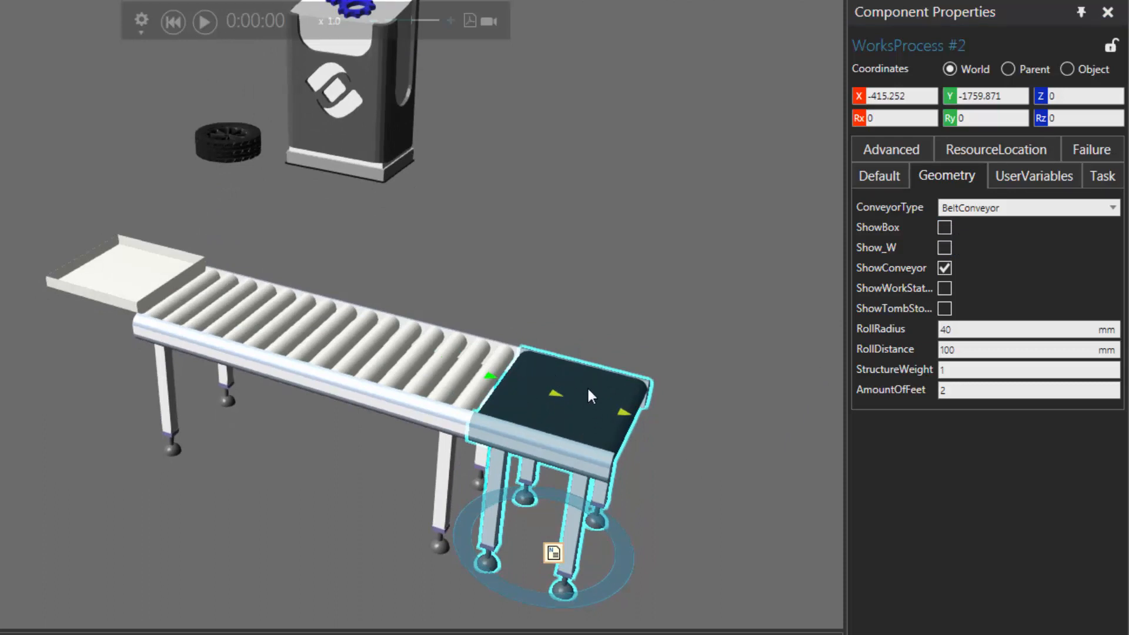
# Step: Add a TransportIn task accepting any product to the second process component
pyautogui.click(876, 177)
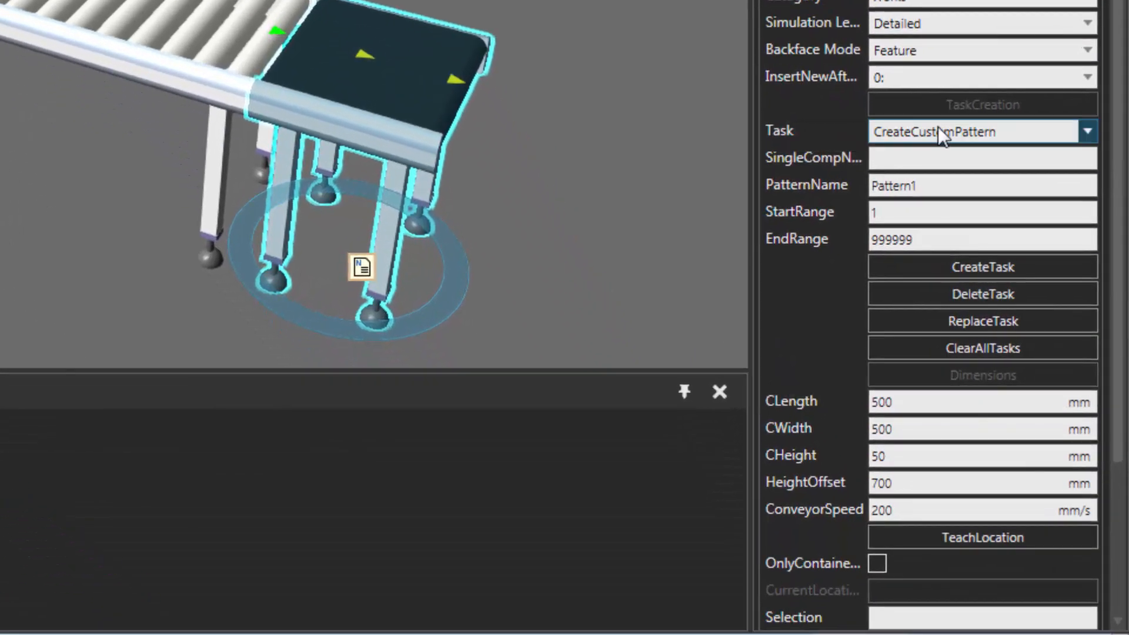
pyautogui.click(991, 451)
pyautogui.scroll(-5, 950, 255)
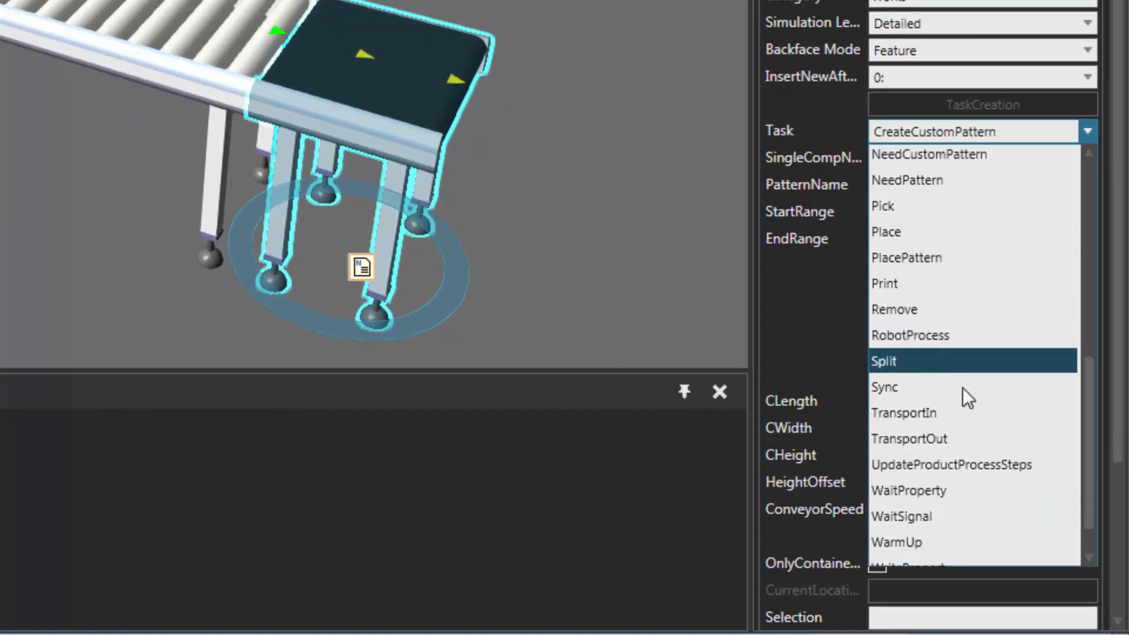
pyautogui.click(964, 402)
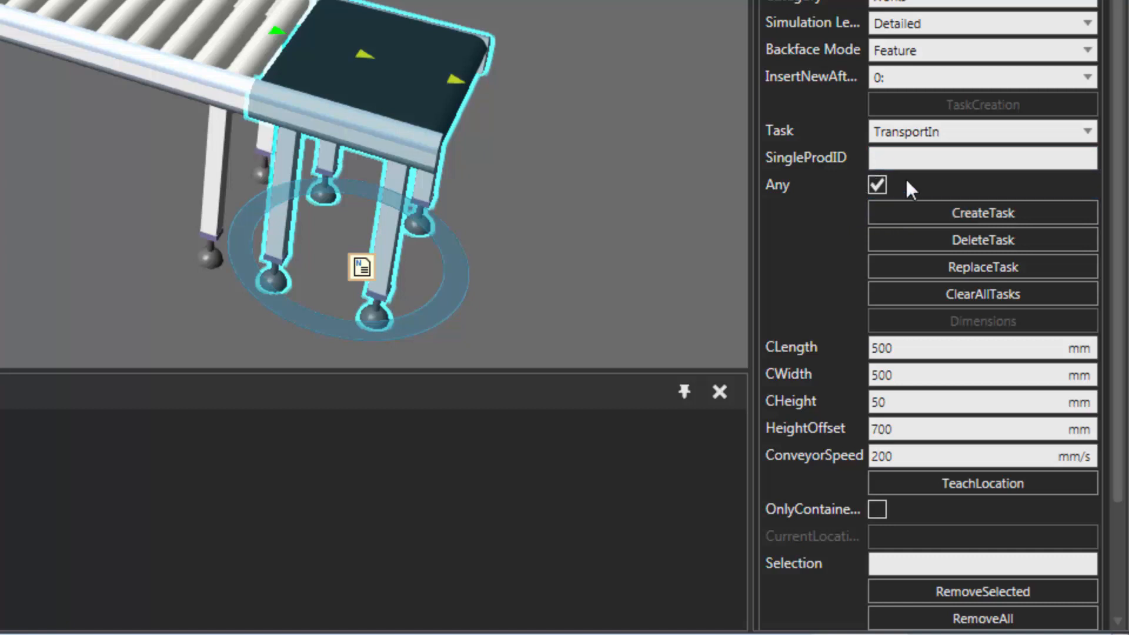
pyautogui.click(947, 211)
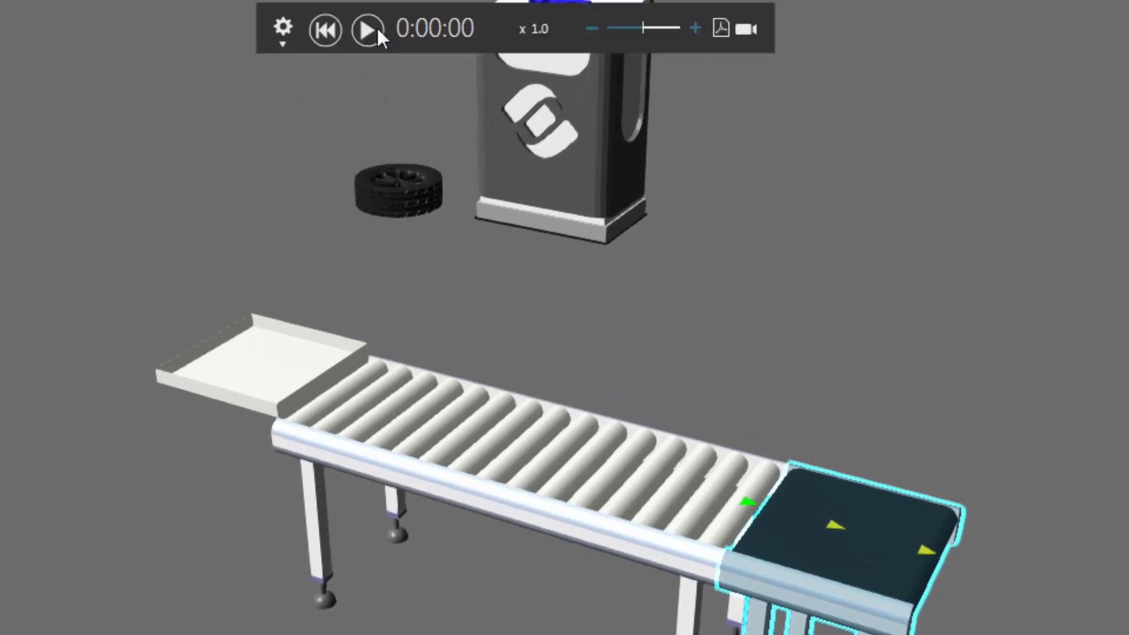
# Step: Run the simulation at a faster speed to check that tyres reach the second process, and reset it
pyautogui.click(368, 29)
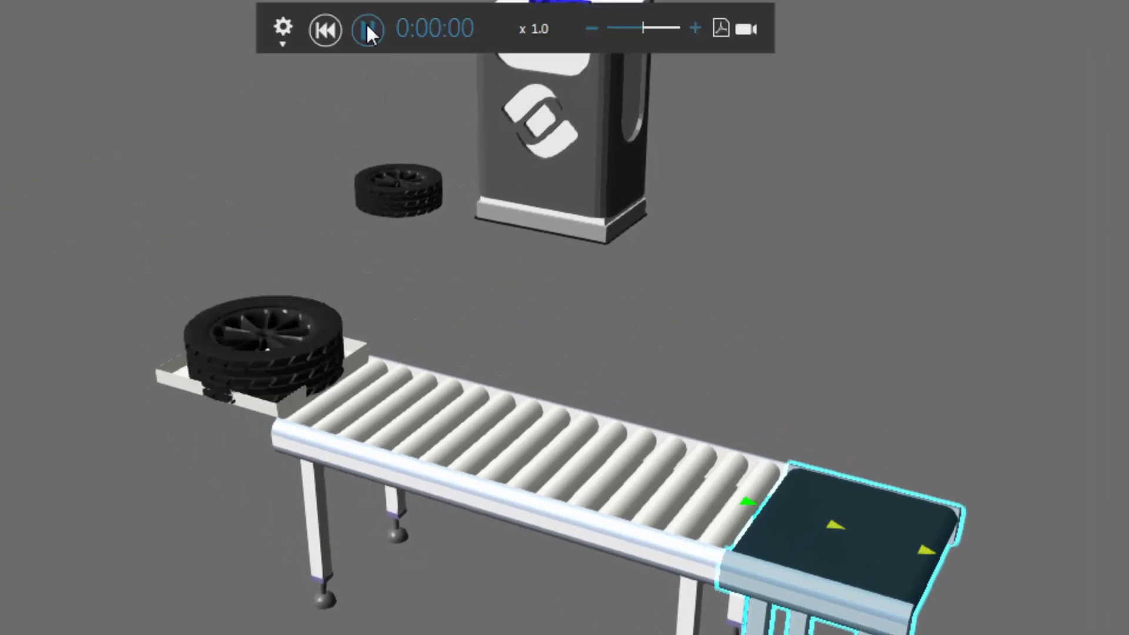
pyautogui.click(695, 27)
pyautogui.click(694, 28)
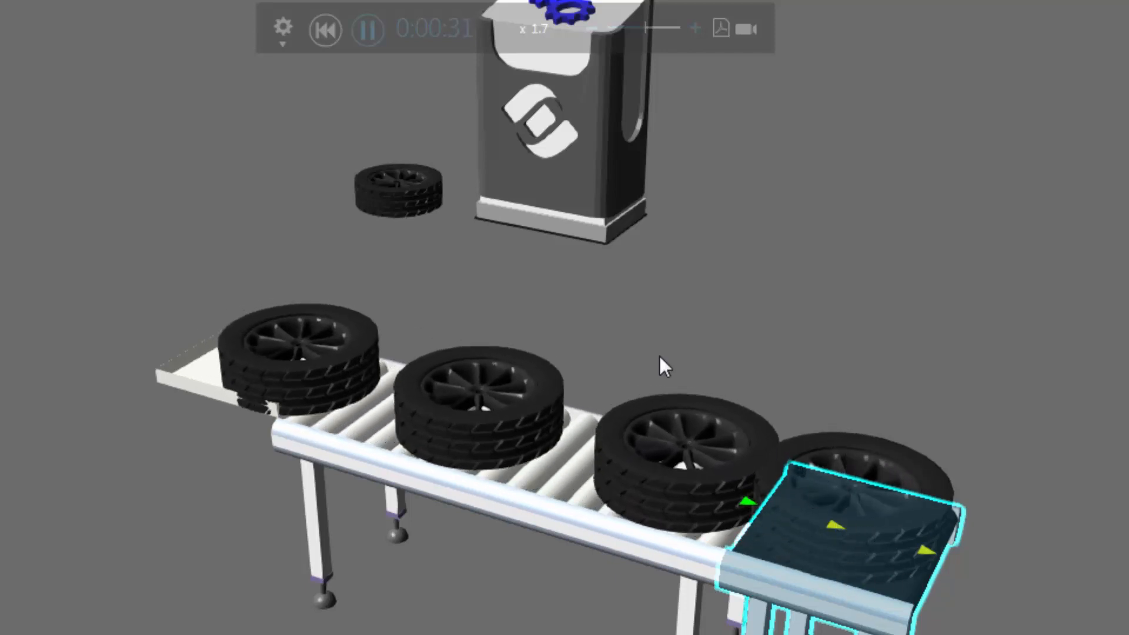
pyautogui.click(325, 29)
# Step: Add a Works Robot Controller v4 from the Works collection and position it beside the second process component
pyautogui.moveTo(929, 443); pyautogui.dragTo(747, 532, button='right')
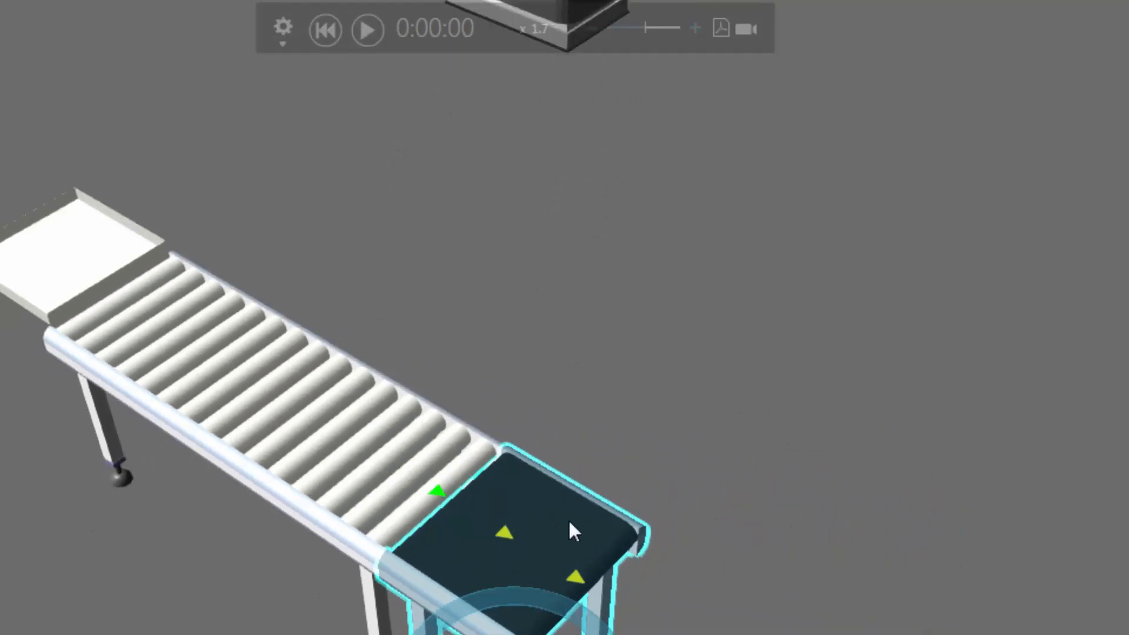
pyautogui.moveTo(728, 533); pyautogui.dragTo(713, 535, button='right')
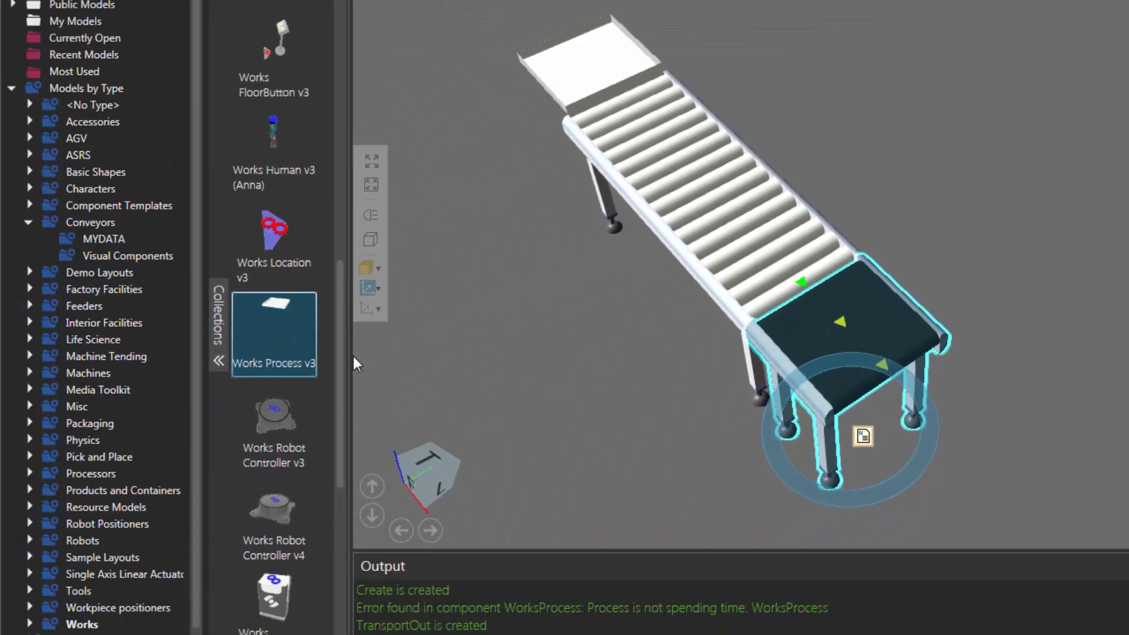
pyautogui.click(273, 418)
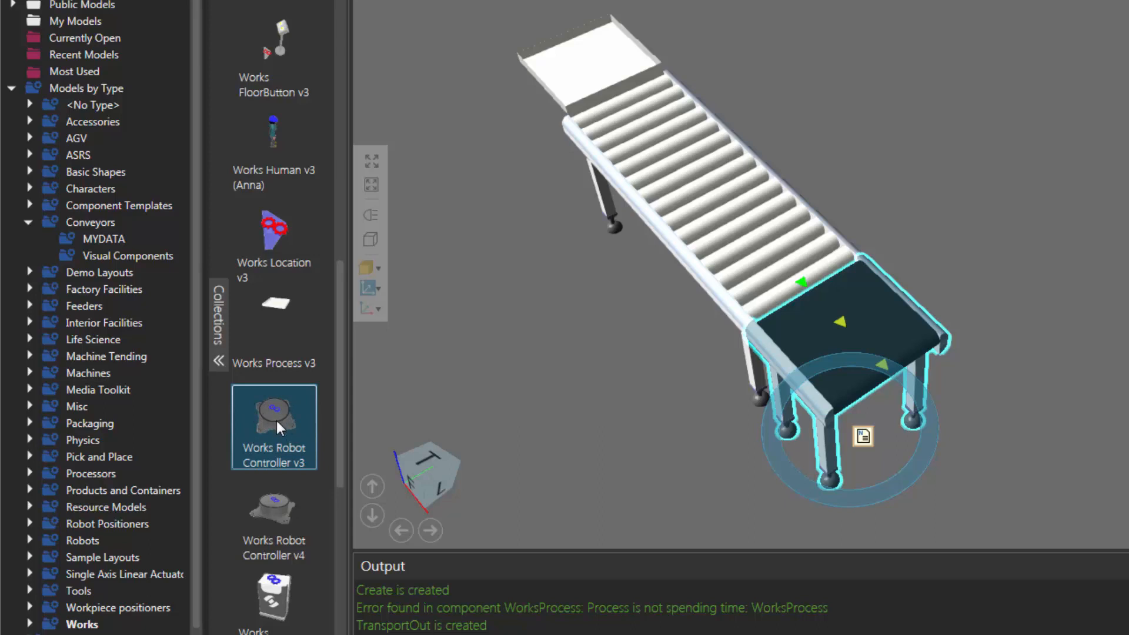
pyautogui.click(289, 516)
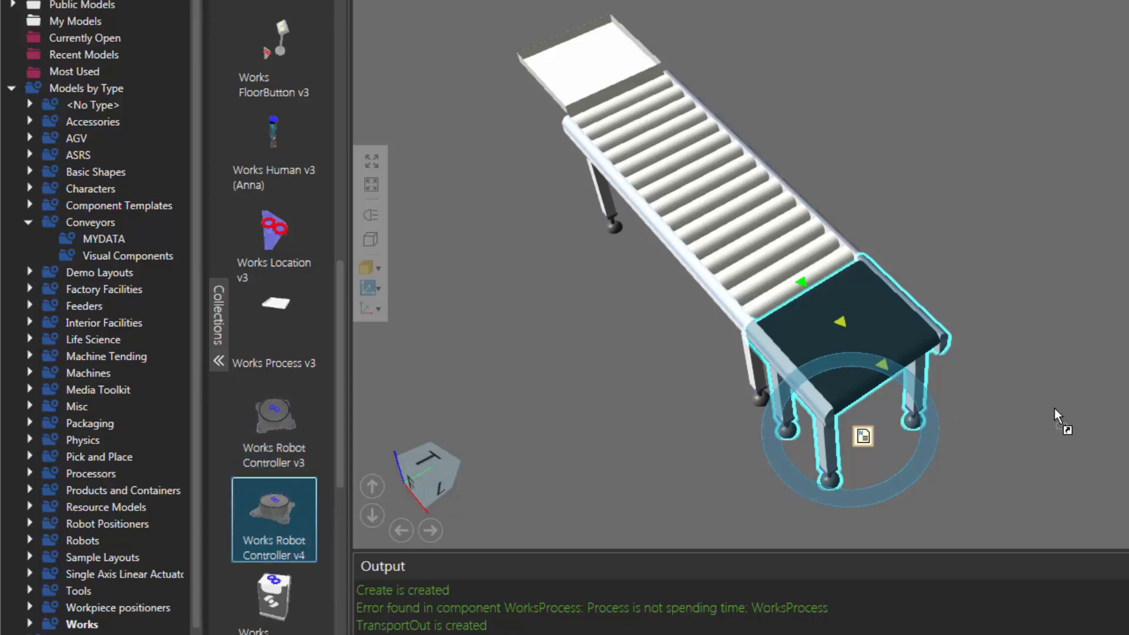
pyautogui.moveTo(1054, 408); pyautogui.dragTo(1071, 332)
pyautogui.moveTo(1019, 448); pyautogui.dragTo(977, 455, button='right')
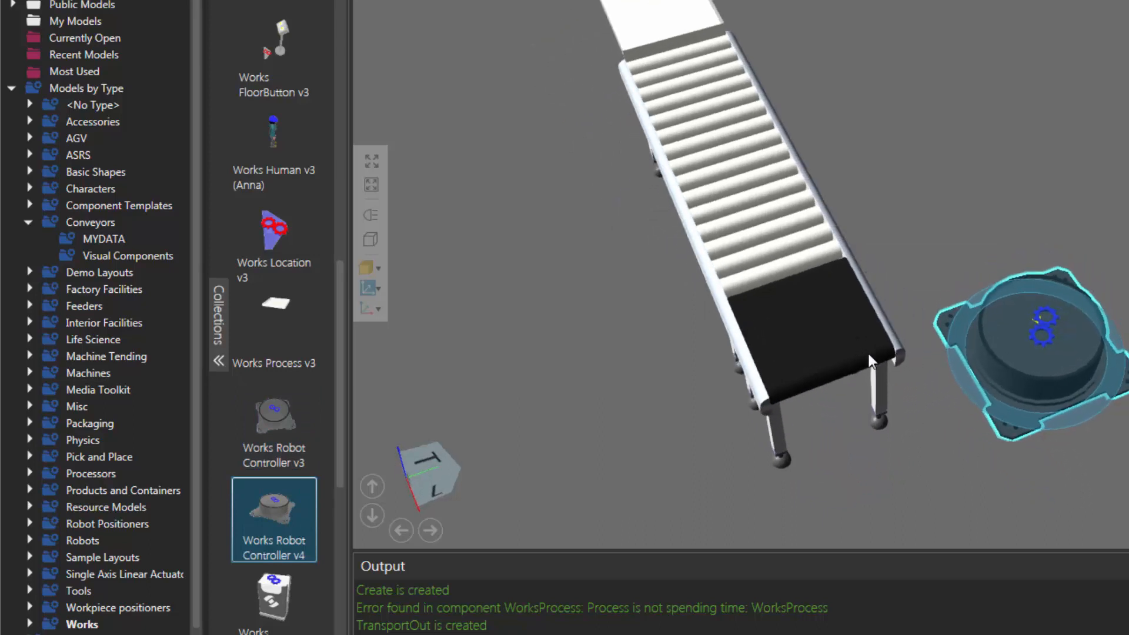
pyautogui.moveTo(1049, 371); pyautogui.dragTo(1036, 360)
pyautogui.moveTo(1062, 429); pyautogui.dragTo(1067, 428, button='right')
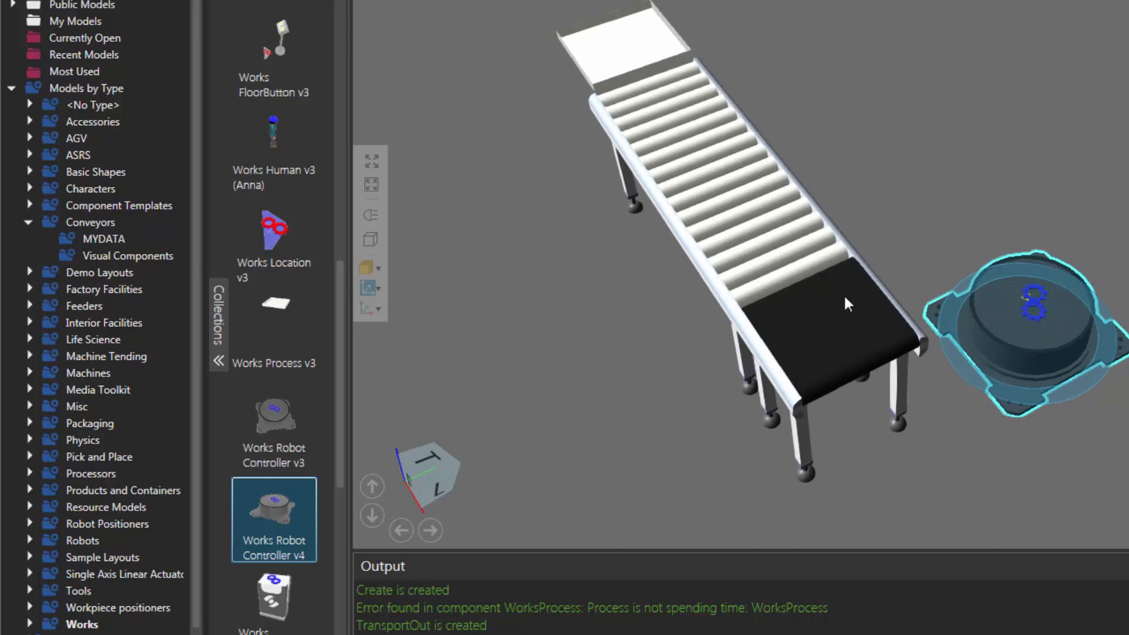
# Step: Add a Generic Articulated Robot from the Visual Components robots collection and snap it onto the robot controller
pyautogui.click(28, 222)
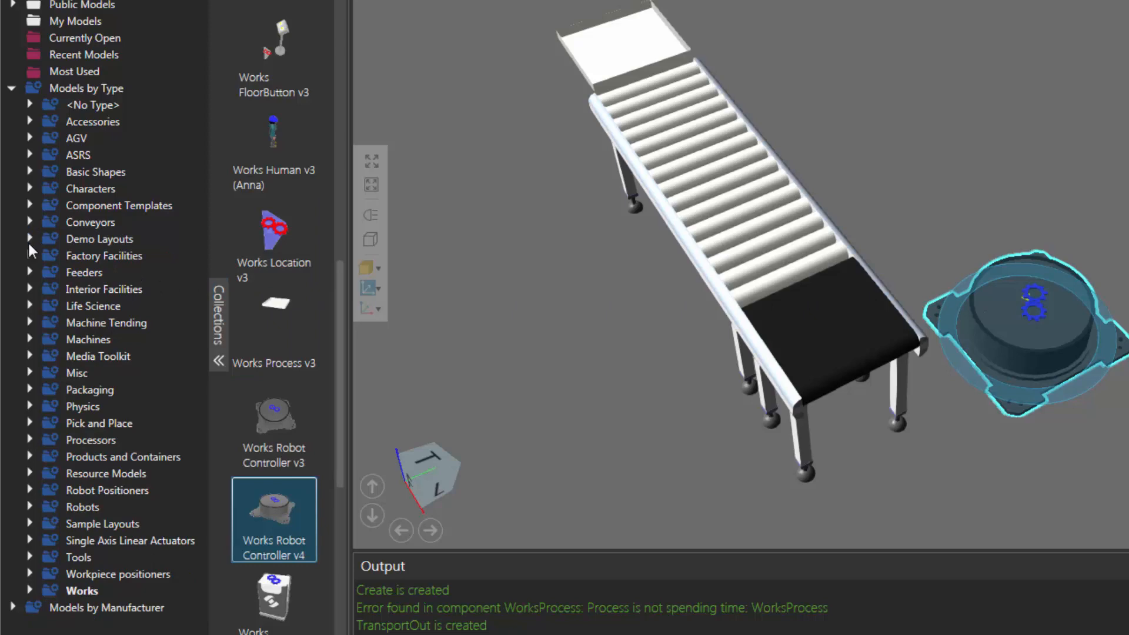
pyautogui.click(27, 504)
pyautogui.scroll(-5, 129, 513)
pyautogui.scroll(-2, 129, 514)
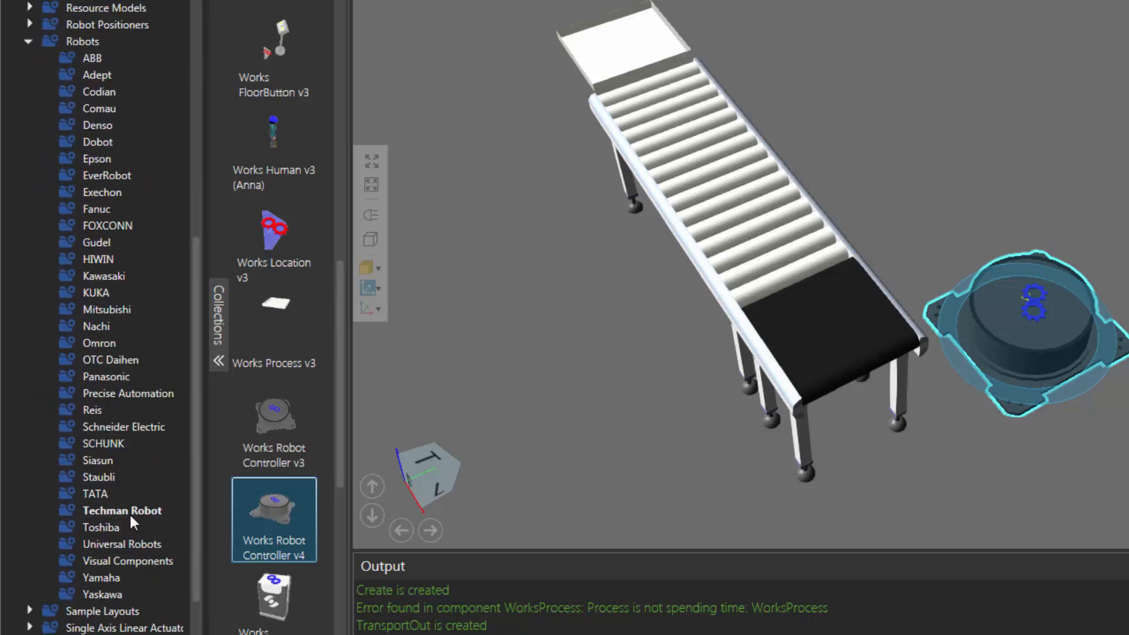
pyautogui.click(135, 562)
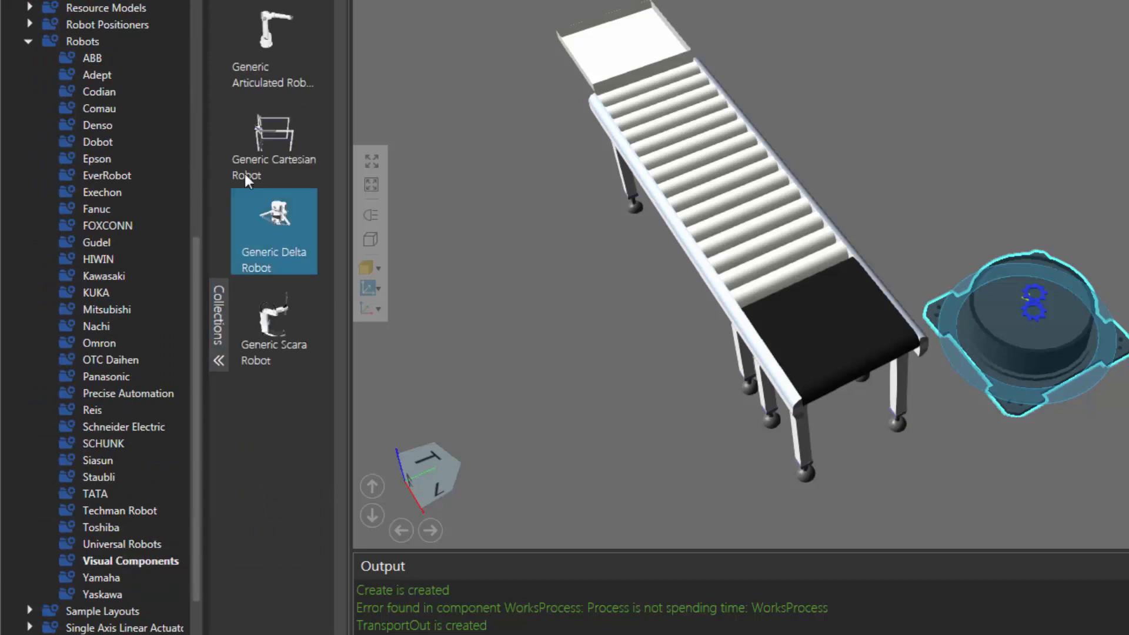
pyautogui.moveTo(260, 42); pyautogui.dragTo(1128, 211)
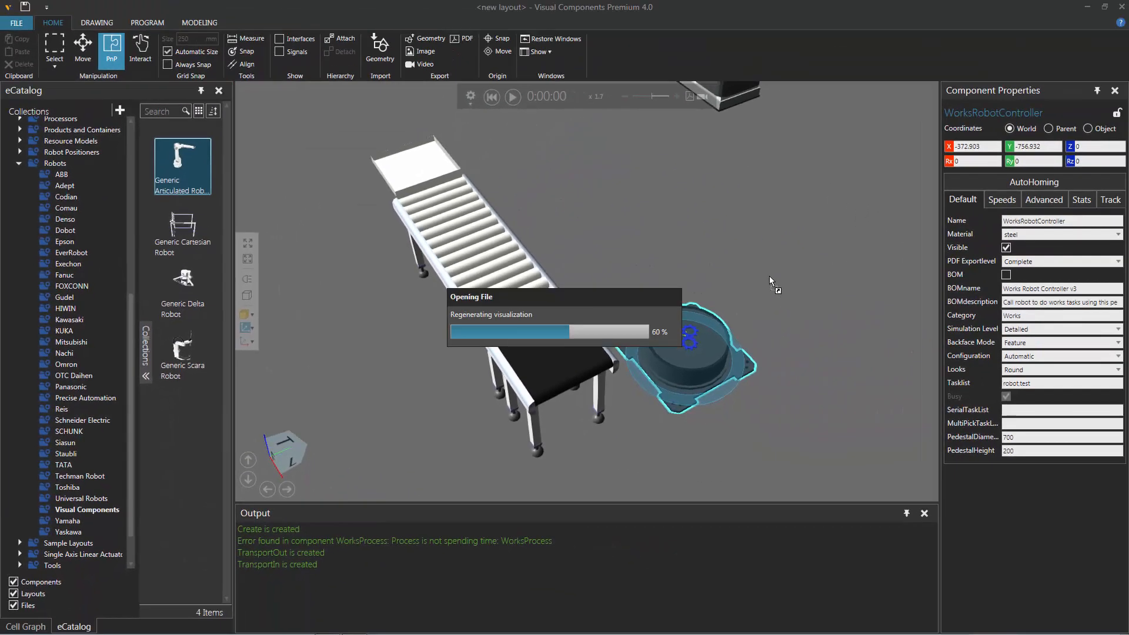
pyautogui.moveTo(782, 303); pyautogui.dragTo(695, 344)
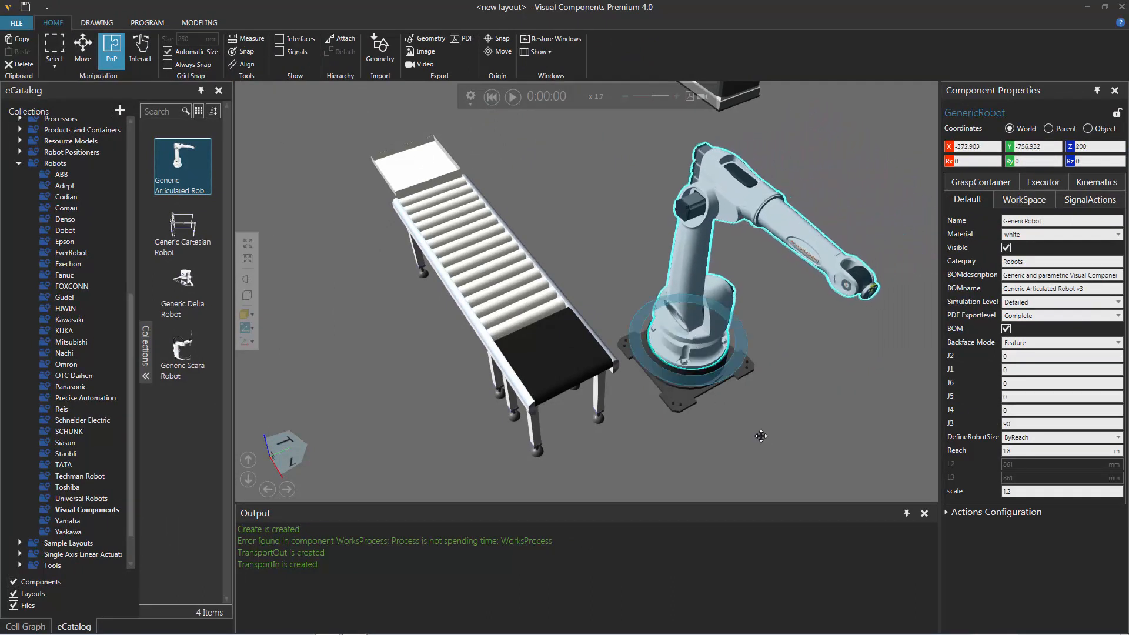
pyautogui.moveTo(695, 345); pyautogui.dragTo(802, 338, button='right')
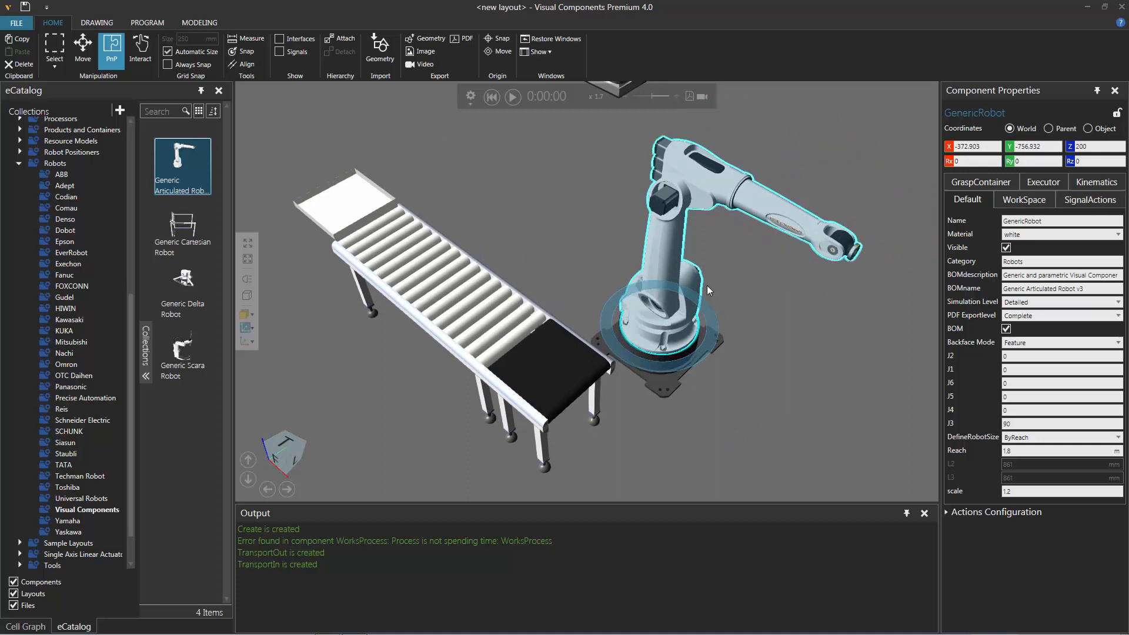
# Step: Add a Simple Gripper from the Visual Components tools collection and mount it on the robot's flange
pyautogui.click(18, 163)
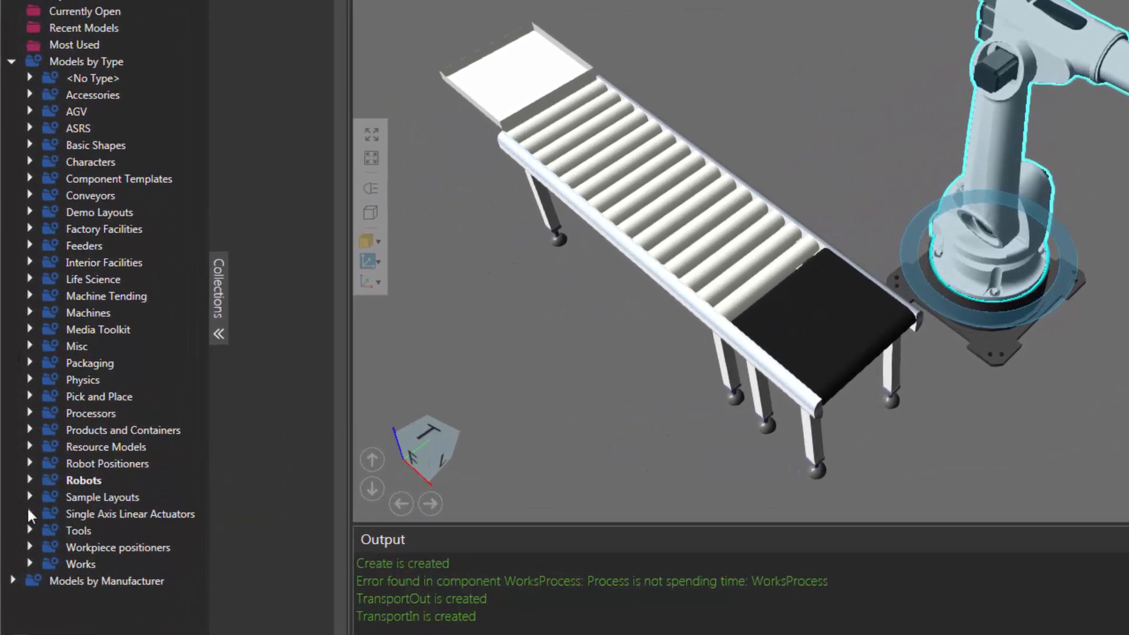
pyautogui.click(29, 530)
pyautogui.scroll(-2, 93, 538)
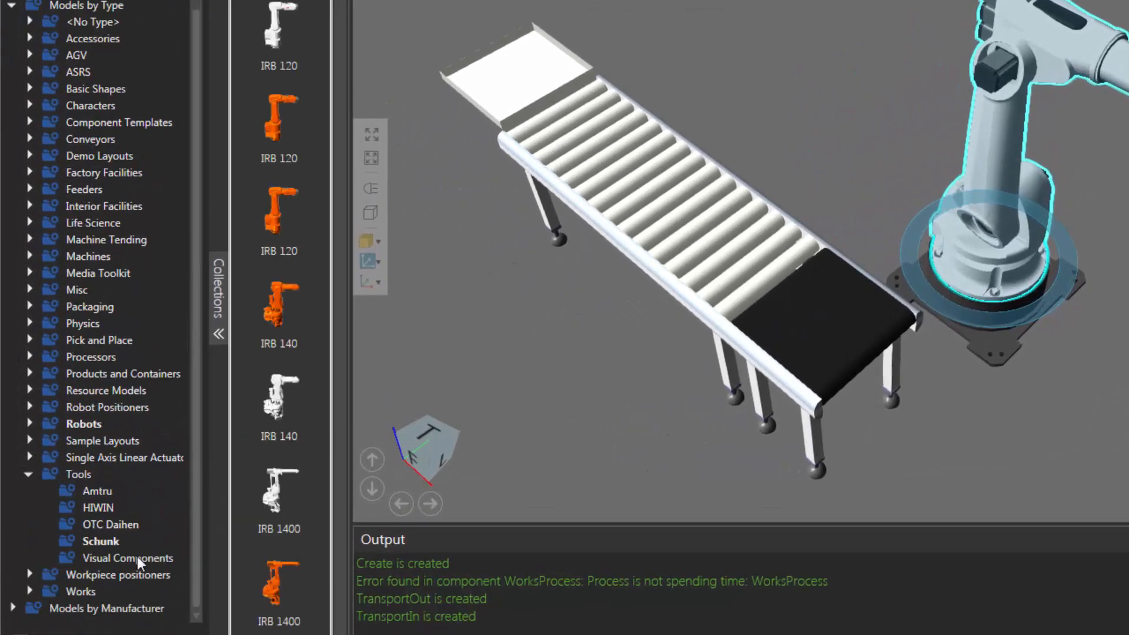
pyautogui.click(146, 562)
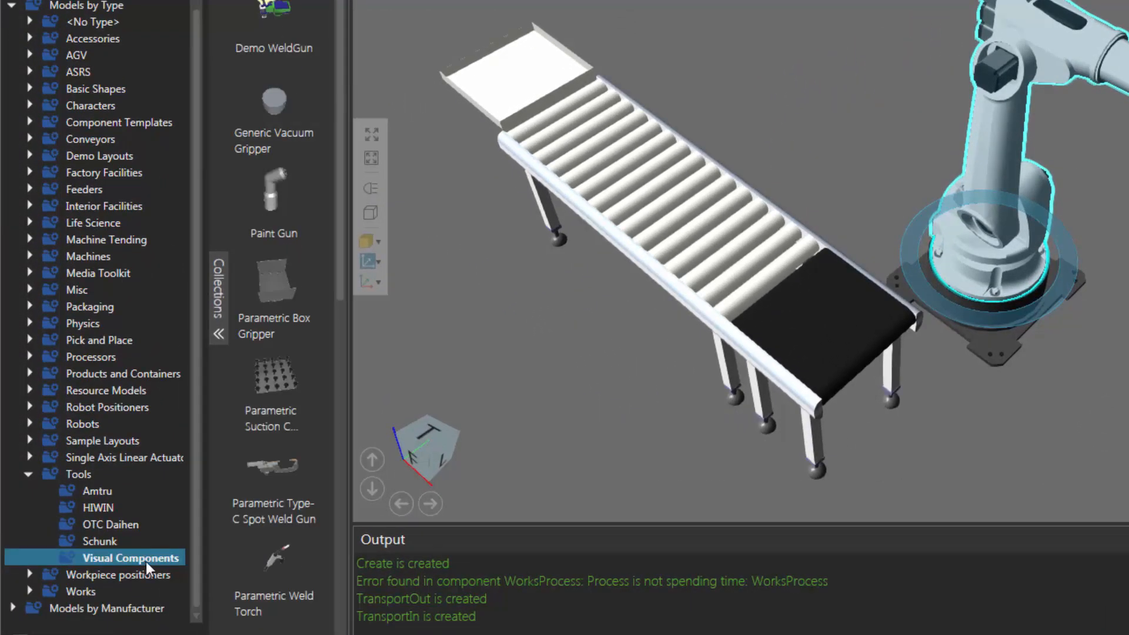
pyautogui.scroll(-5, 321, 246)
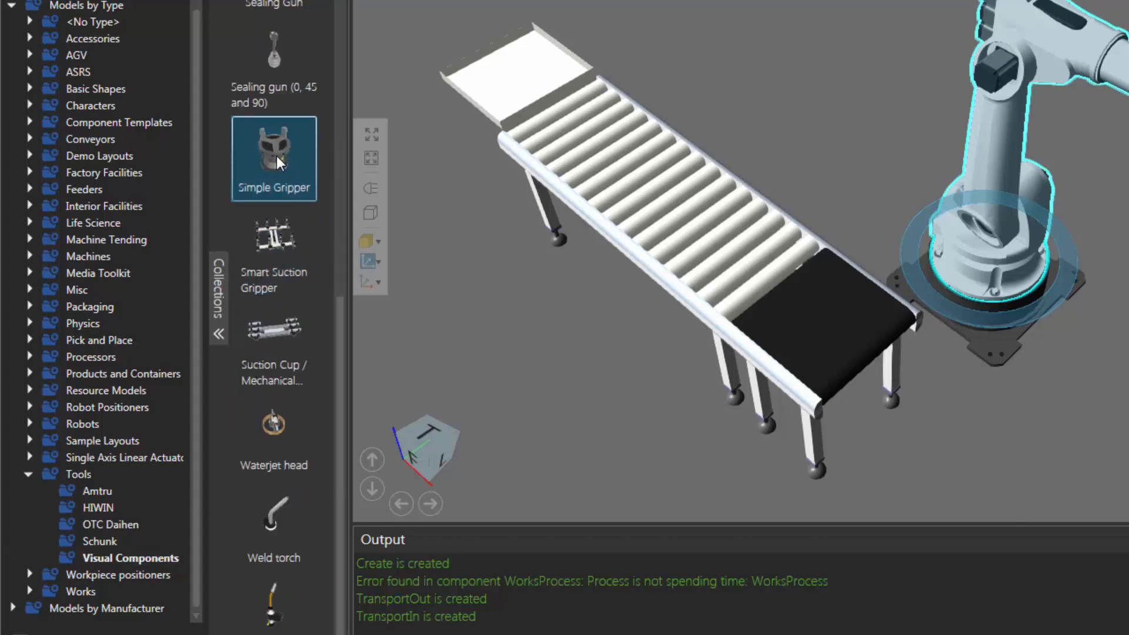
pyautogui.moveTo(276, 157); pyautogui.dragTo(855, 259)
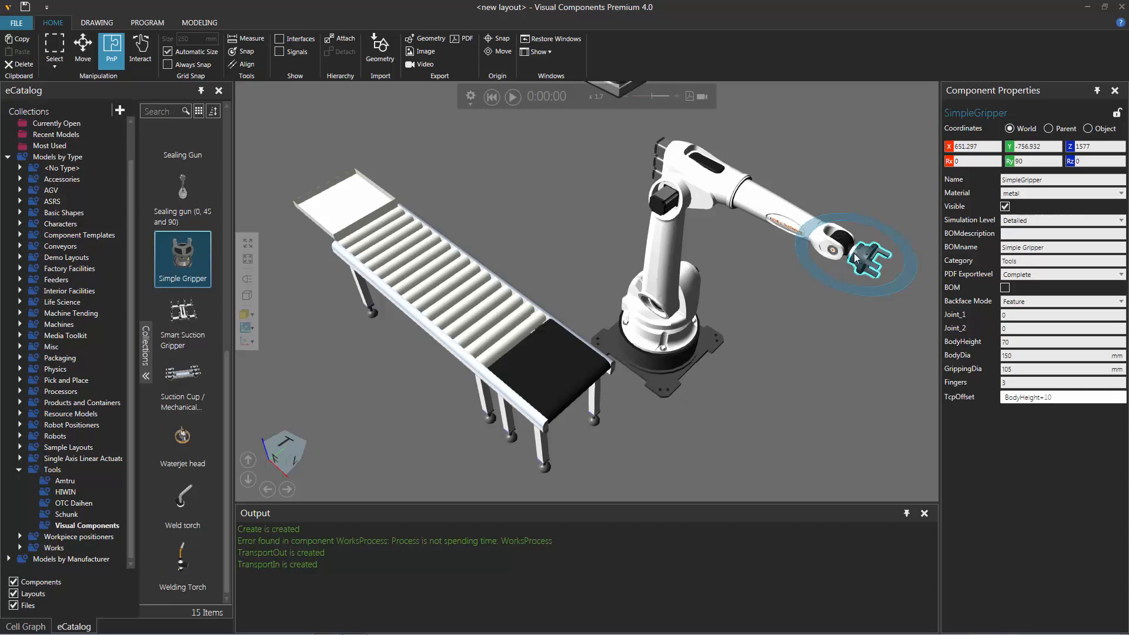
# Step: Jog the robot's arm interactively to check that the gripper moves with it, and reset the robot to its initial pose
pyautogui.click(664, 246)
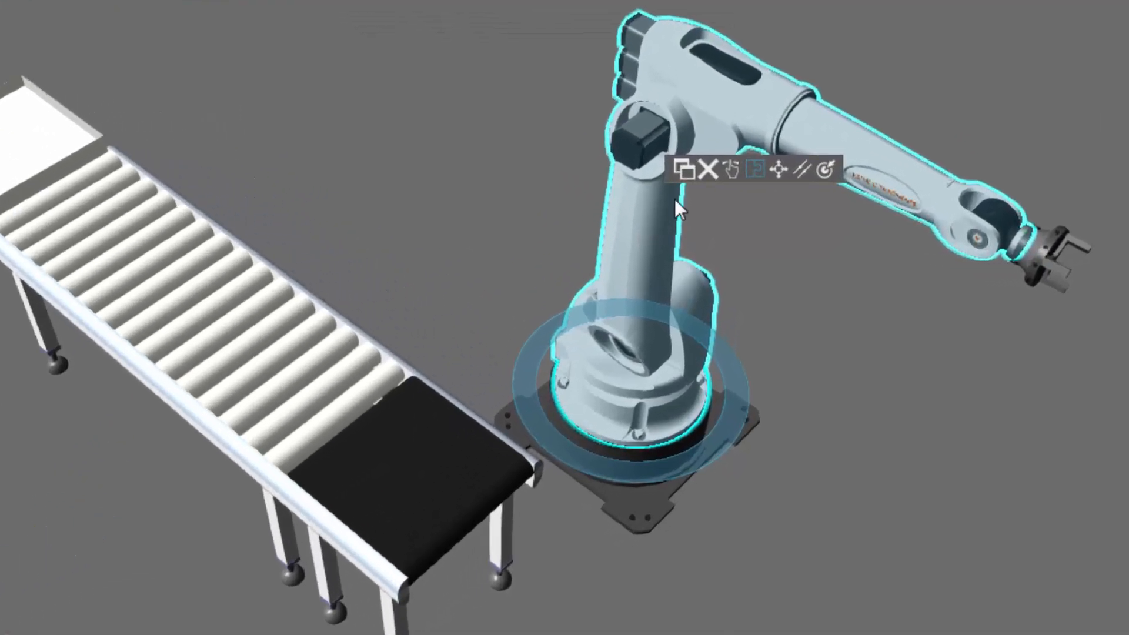
pyautogui.click(733, 170)
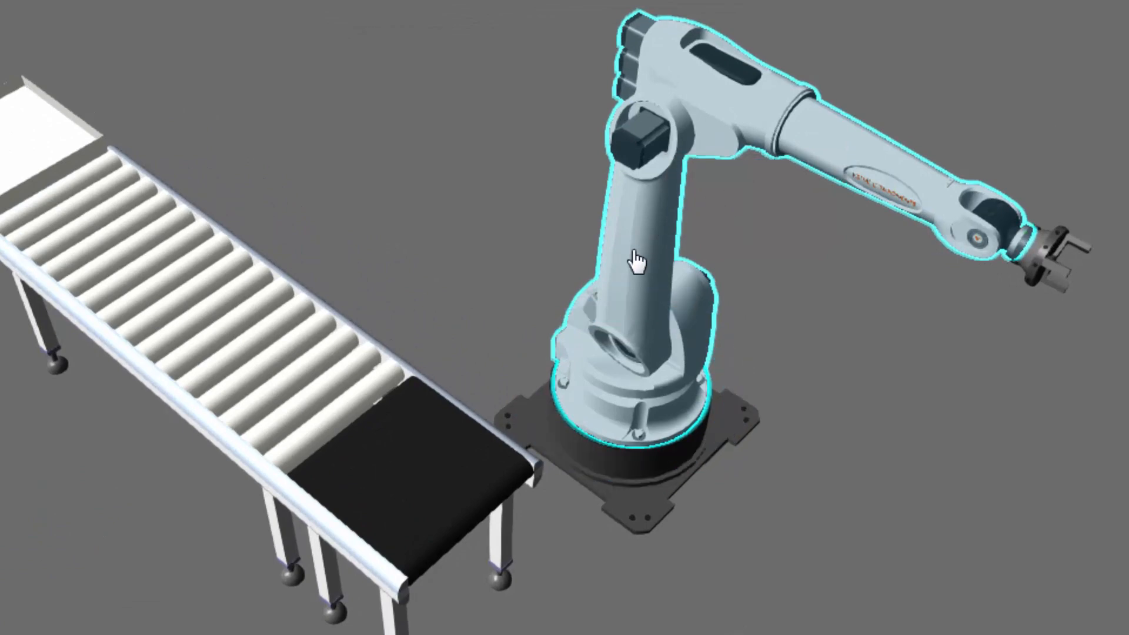
pyautogui.moveTo(635, 261); pyautogui.dragTo(675, 277)
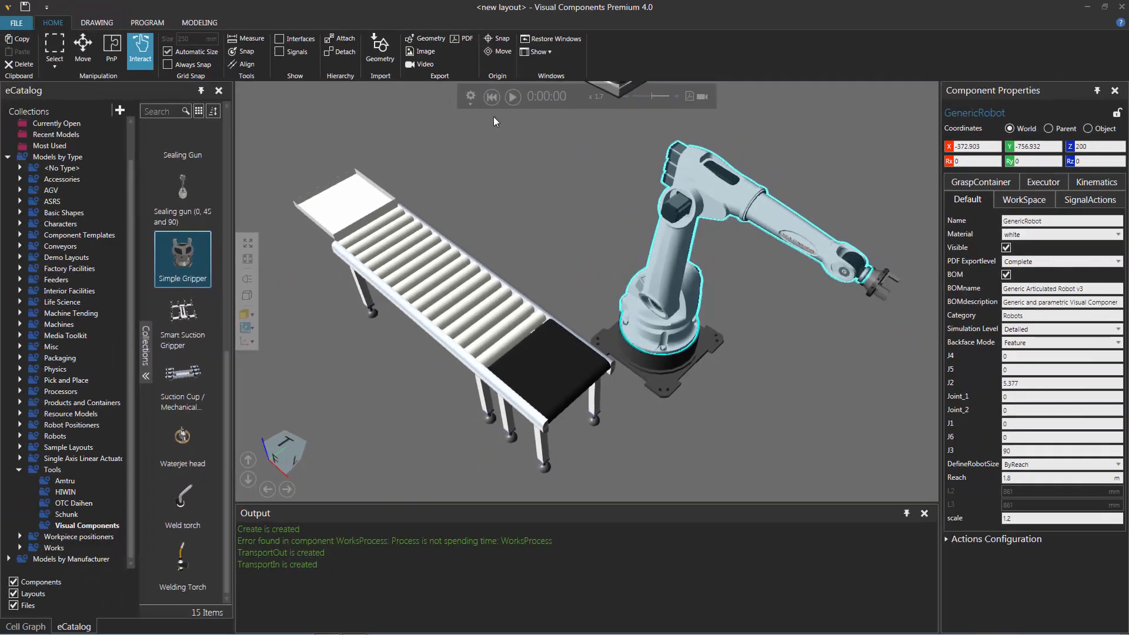
pyautogui.click(490, 98)
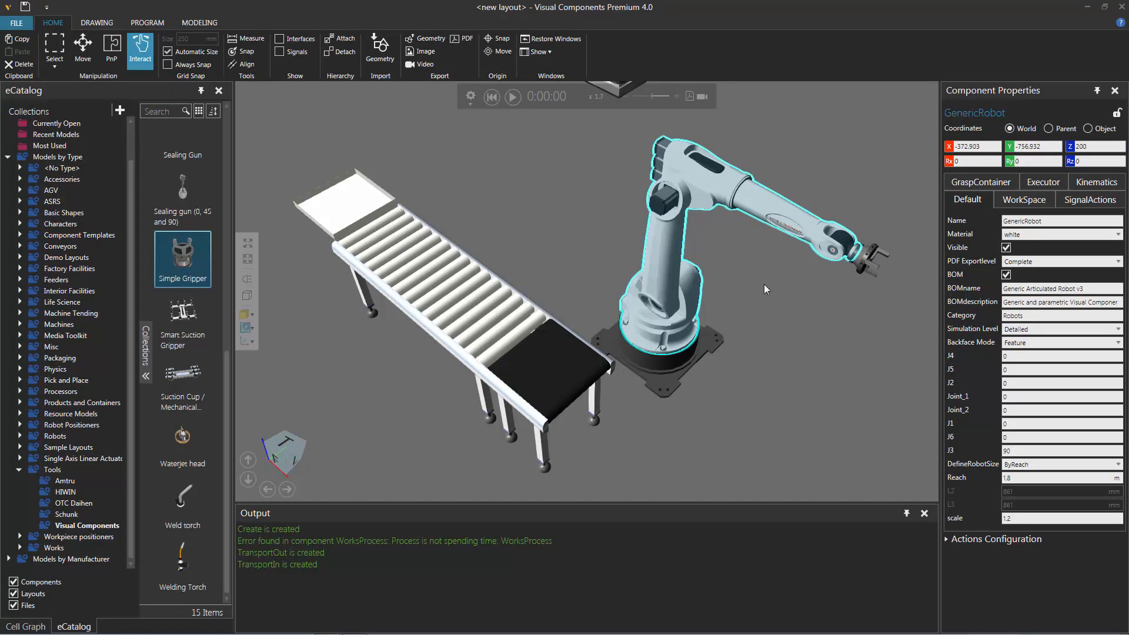
# Step: Place a third Works Process v3 component from the Works collection on the floor near the robot
pyautogui.moveTo(760, 330); pyautogui.dragTo(754, 331, button='right')
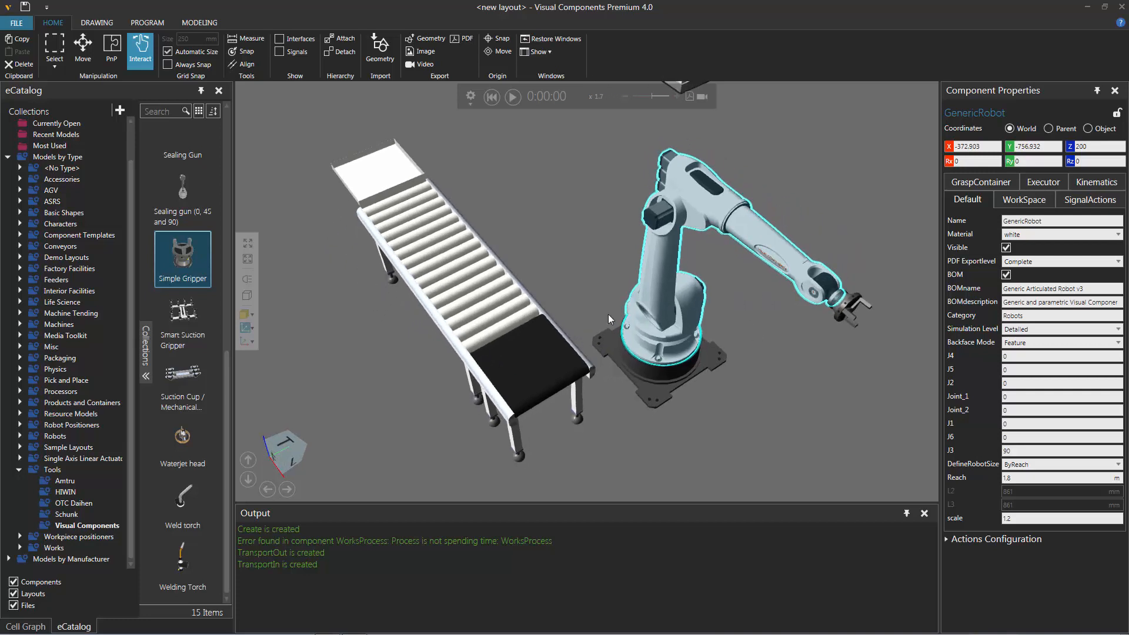
pyautogui.click(19, 470)
pyautogui.click(54, 529)
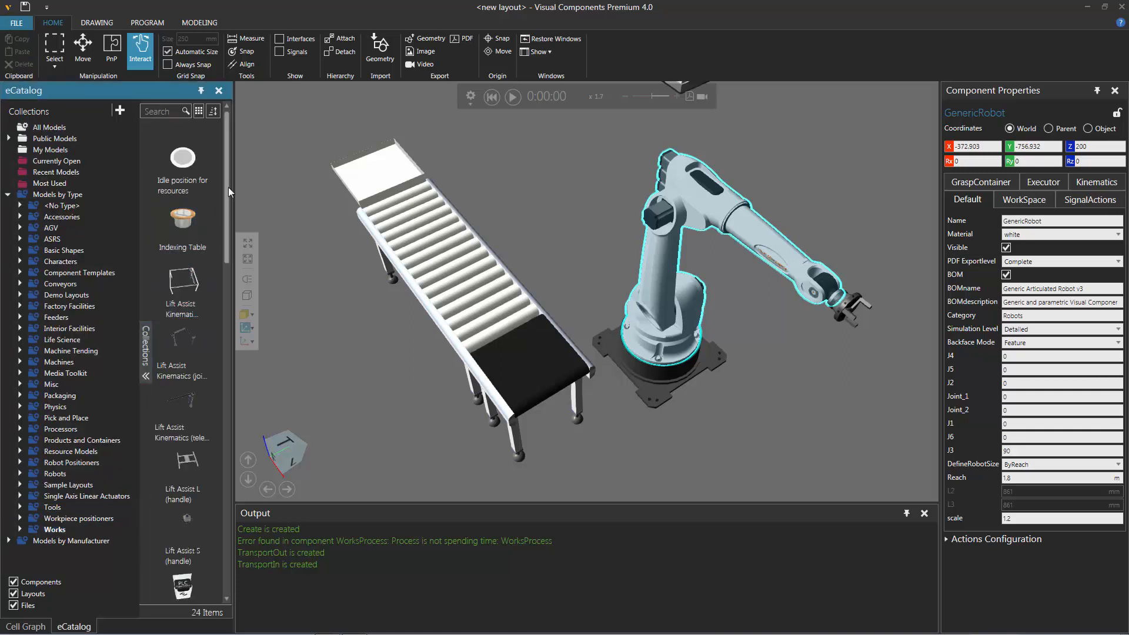
pyautogui.moveTo(226, 203); pyautogui.dragTo(227, 376)
pyautogui.click(192, 365)
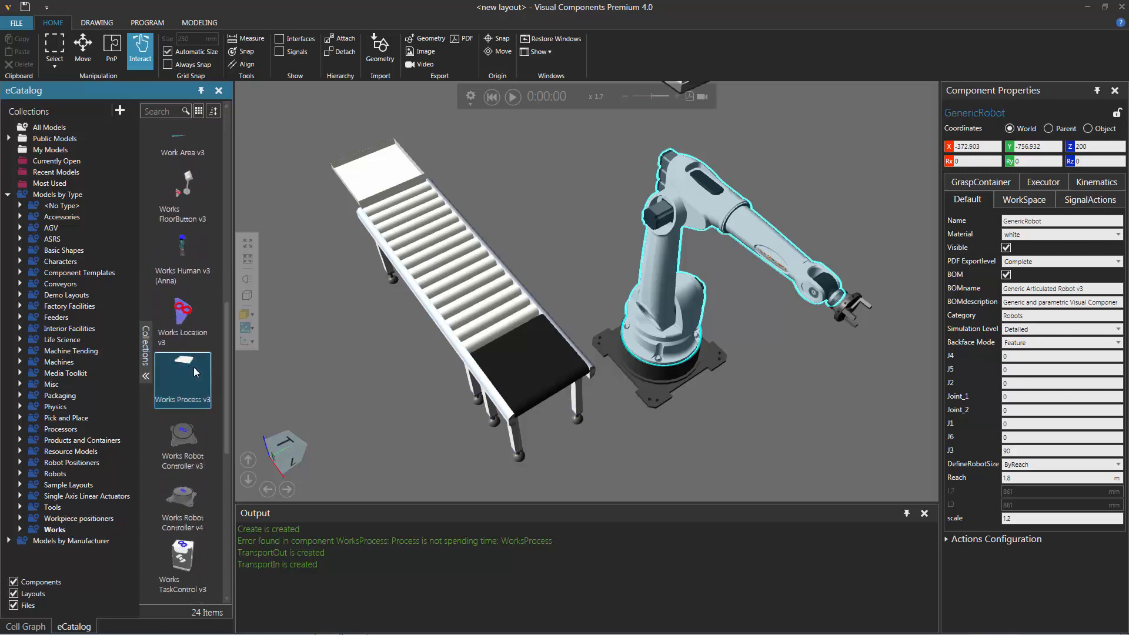
pyautogui.moveTo(681, 433); pyautogui.dragTo(792, 429)
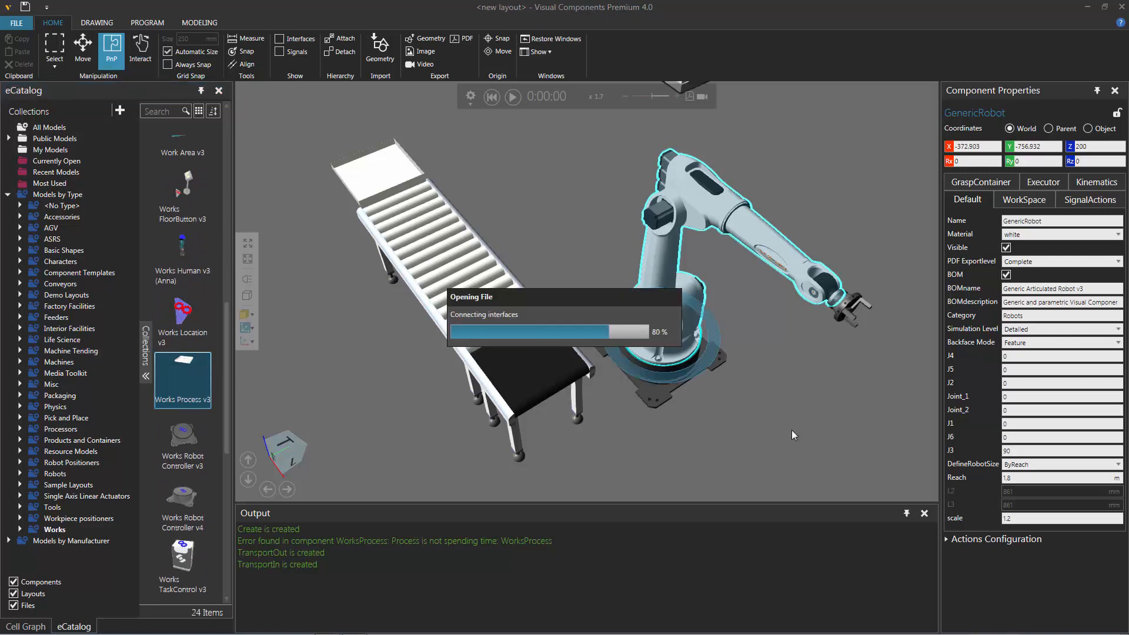
# Step: Search the Products and Containers collection for "pallet" and place a Euro Pallet on the floor next to the tyre
pyautogui.moveTo(833, 371); pyautogui.dragTo(839, 364)
pyautogui.scroll(-2, 759, 383)
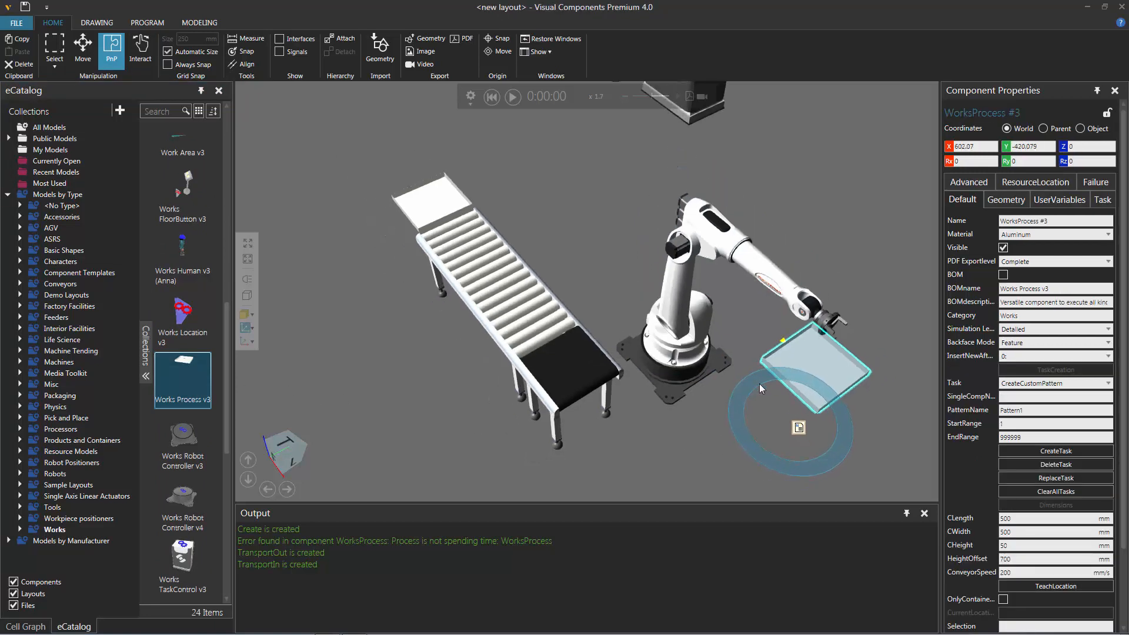
pyautogui.moveTo(669, 442); pyautogui.dragTo(674, 444, button='right')
pyautogui.scroll(-2, 675, 443)
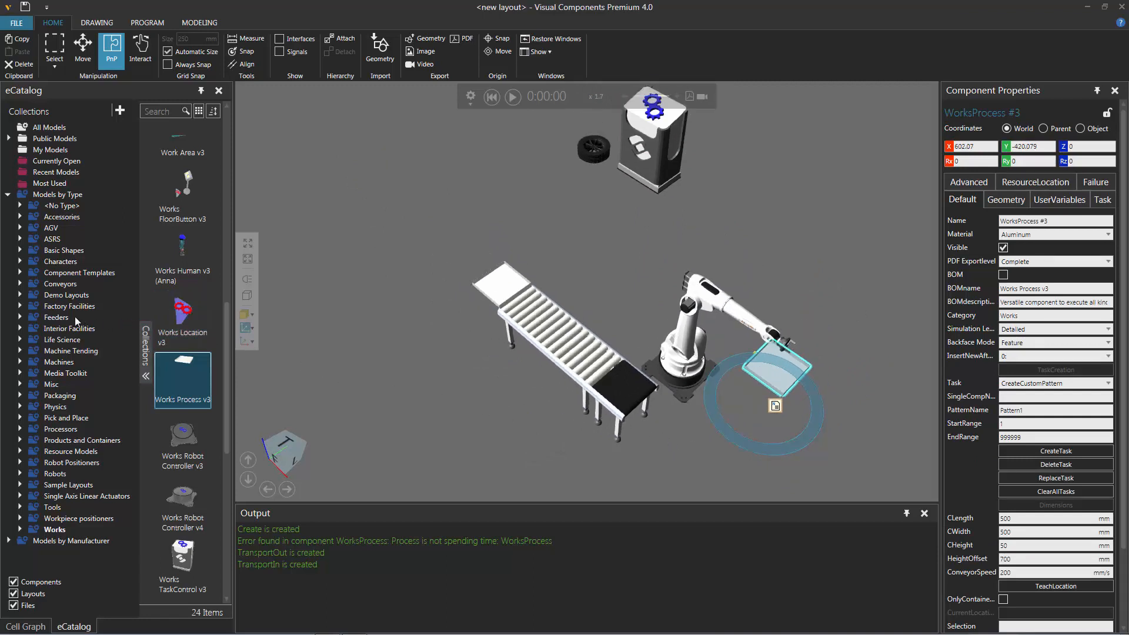
pyautogui.click(97, 439)
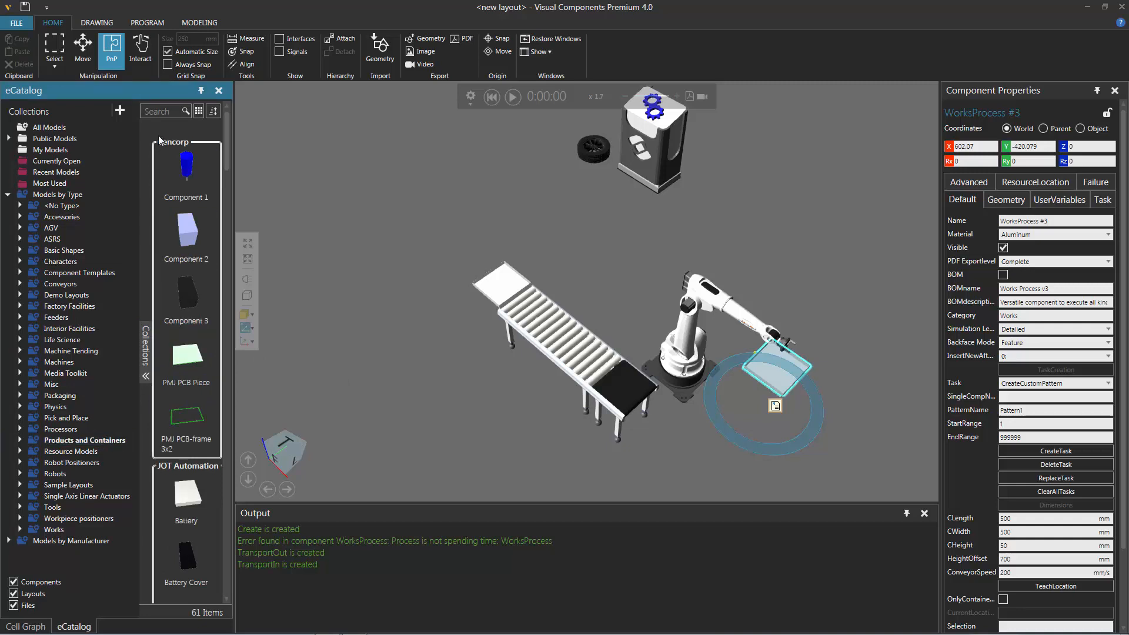
pyautogui.click(158, 110)
pyautogui.write('pallet')
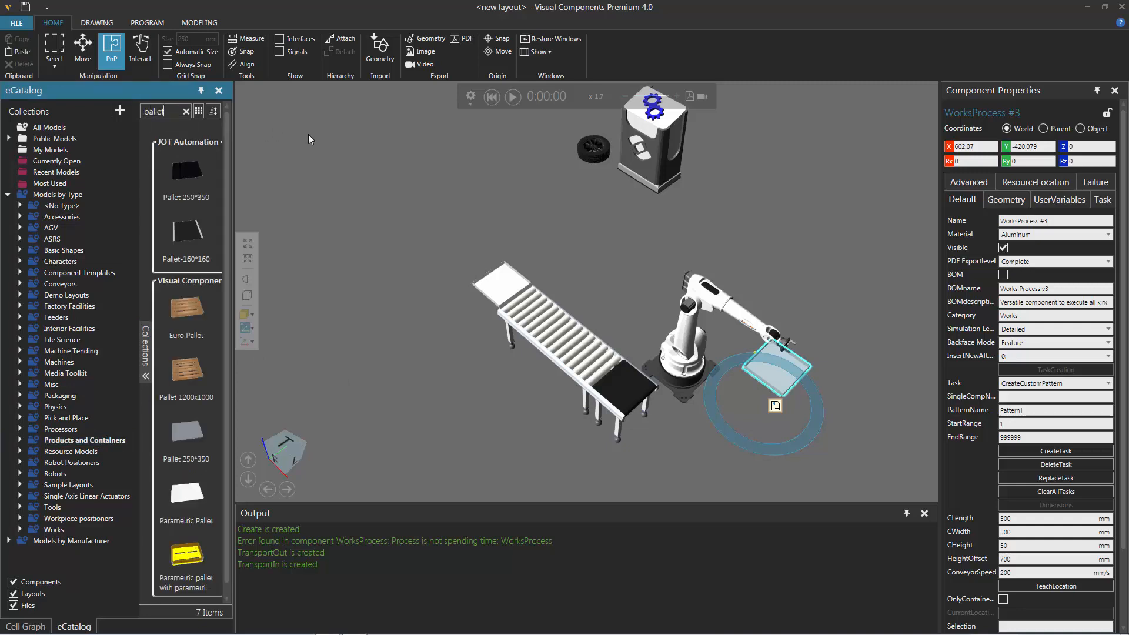
pyautogui.click(205, 315)
pyautogui.moveTo(262, 290); pyautogui.dragTo(567, 148)
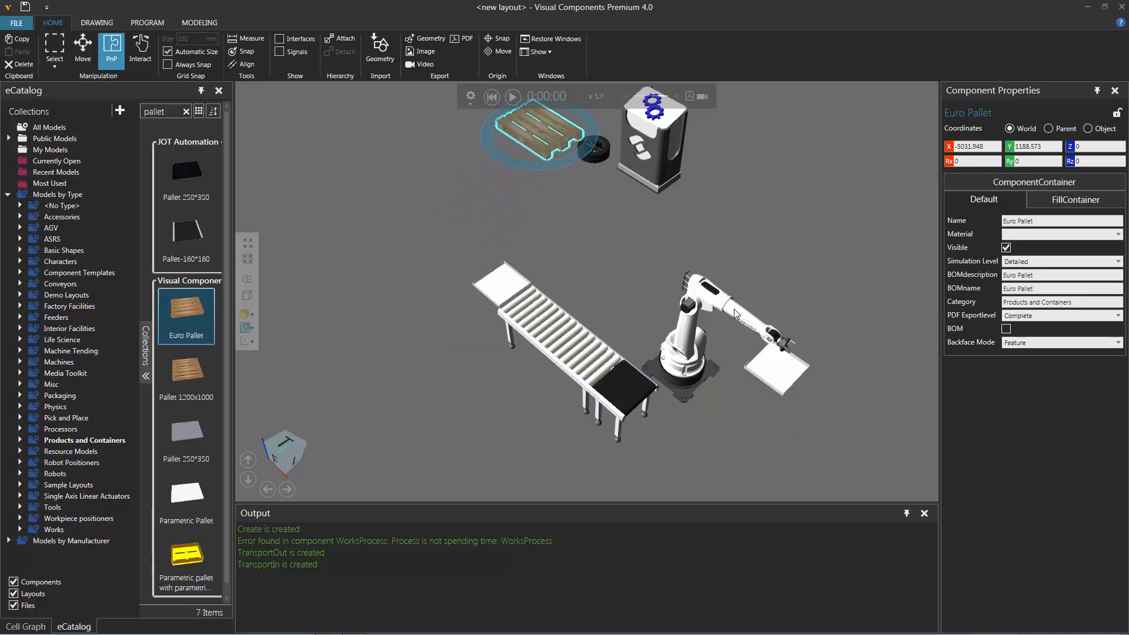
# Step: Copy the component name of the Euro Pallet from its properties
pyautogui.scroll(5, 735, 314)
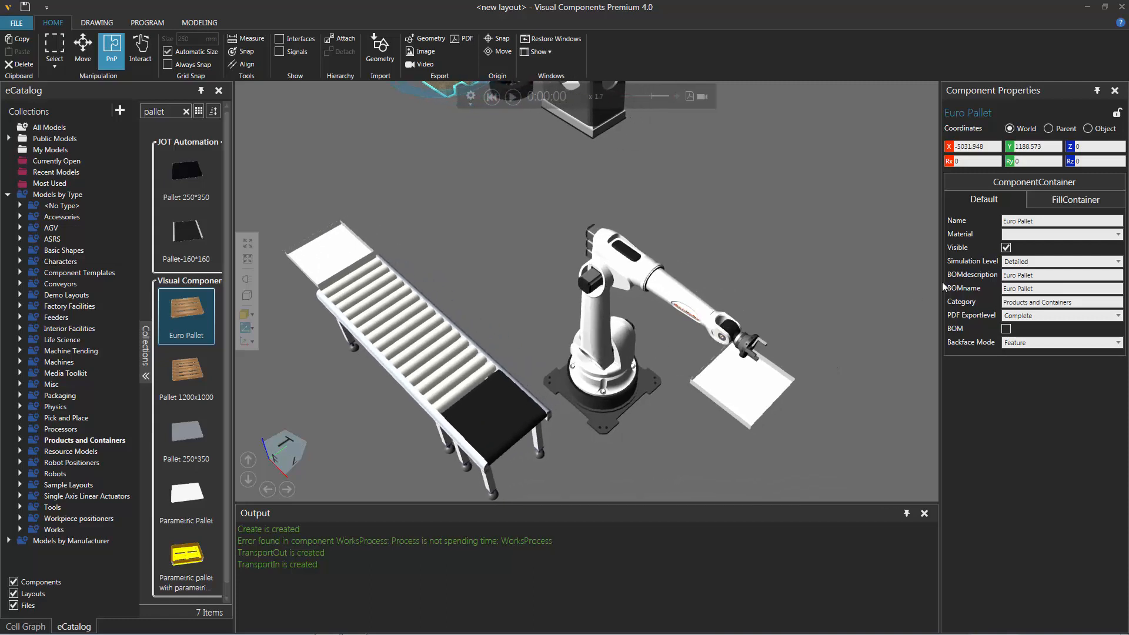
pyautogui.click(1020, 221)
pyautogui.rightClick(1026, 223)
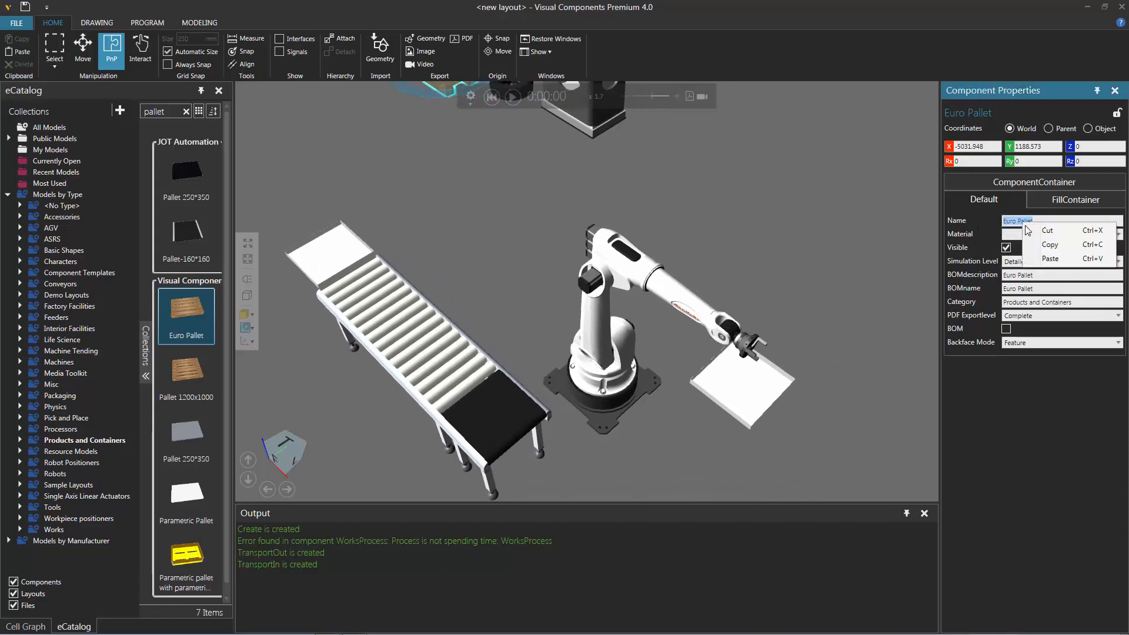
pyautogui.click(1050, 243)
# Step: Add a Create task for the component Euro Pallet to the third Works Process, pasting the copied name into its component list
pyautogui.click(761, 390)
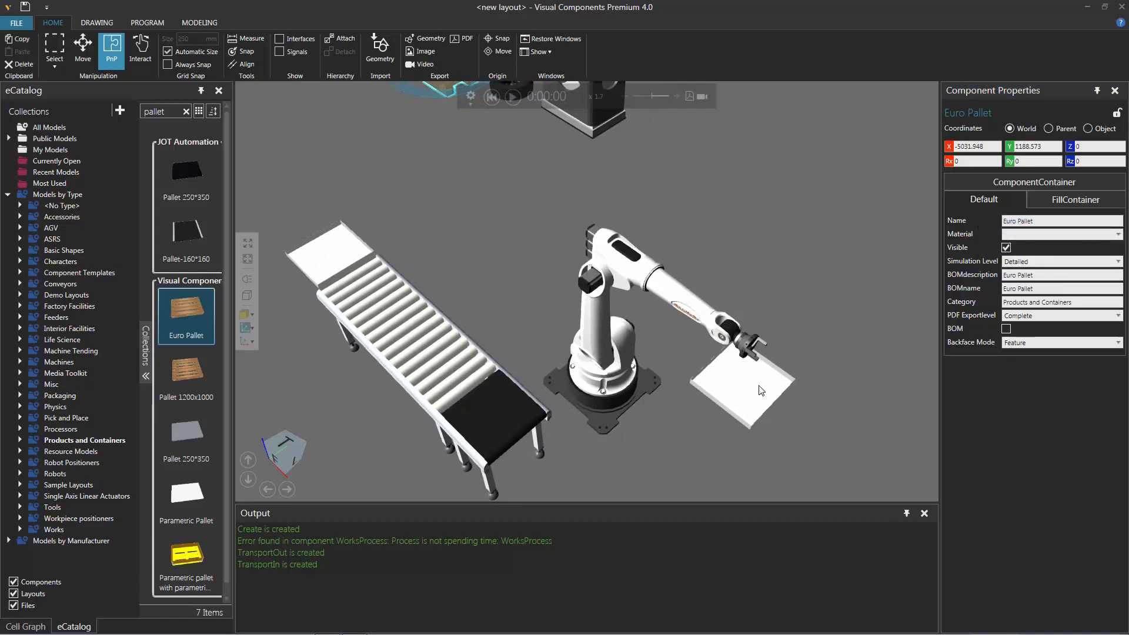
pyautogui.click(772, 391)
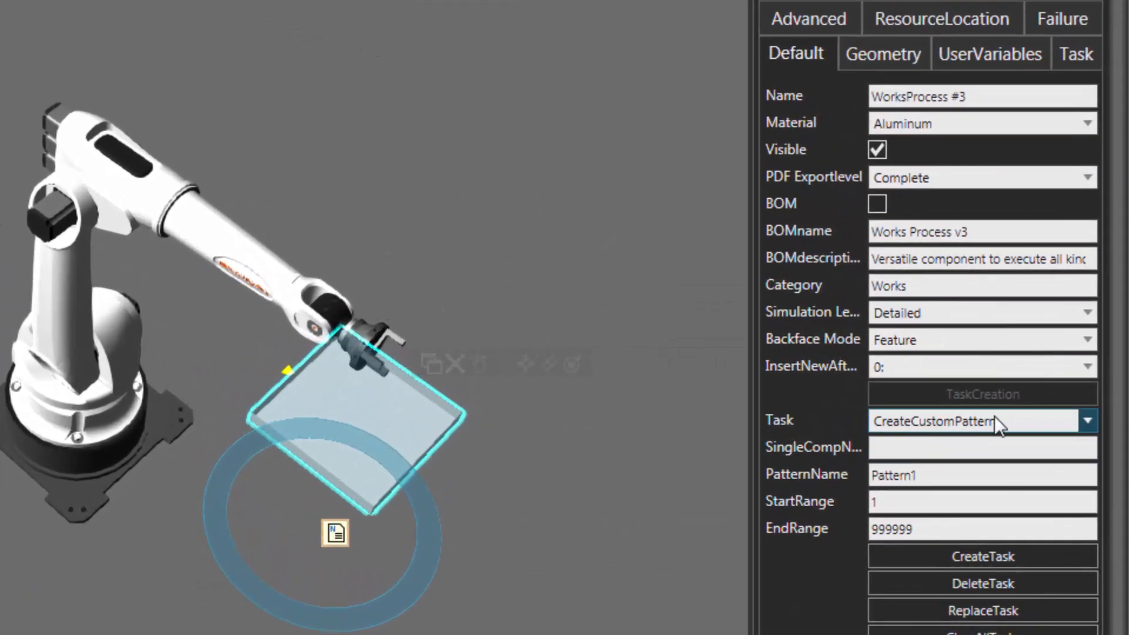
pyautogui.click(993, 415)
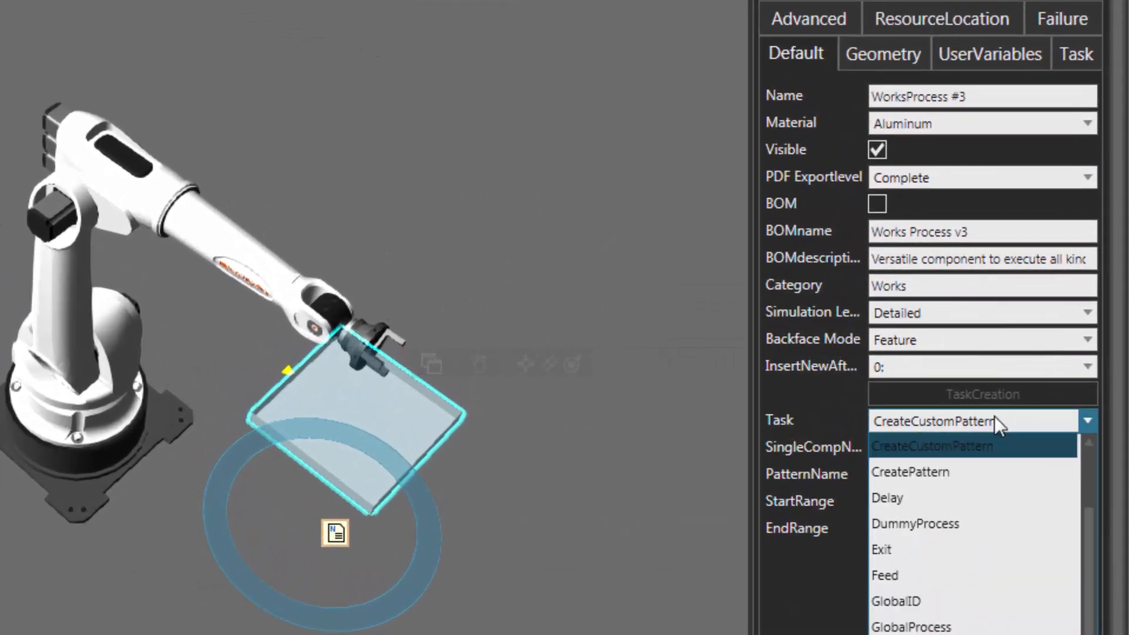
pyautogui.scroll(2, 975, 460)
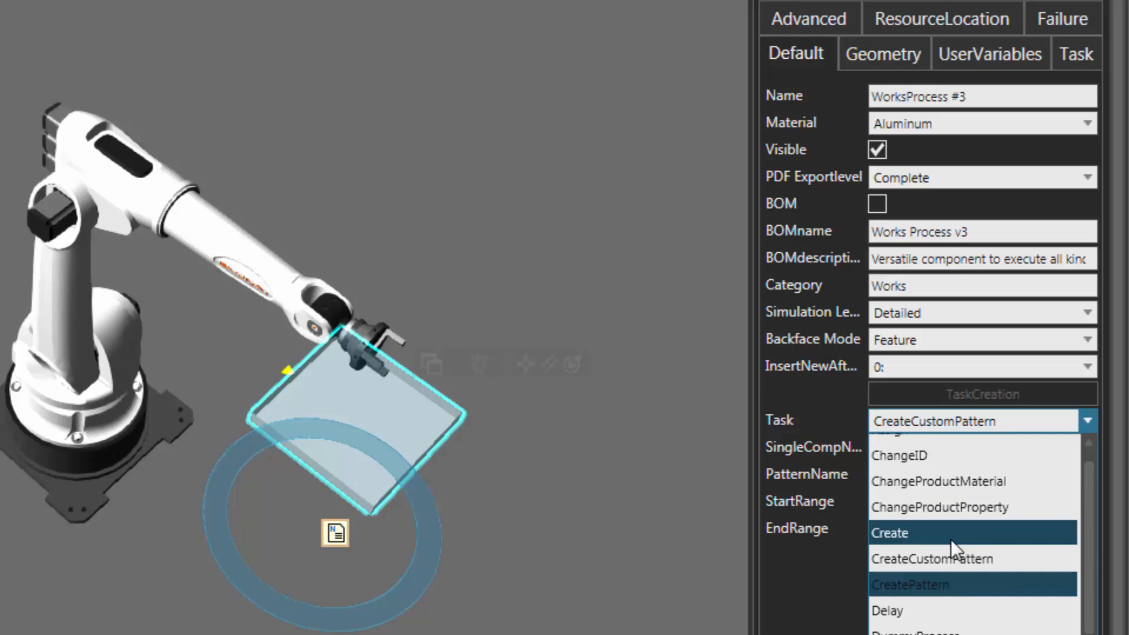
pyautogui.click(951, 536)
pyautogui.moveTo(937, 448); pyautogui.dragTo(842, 444)
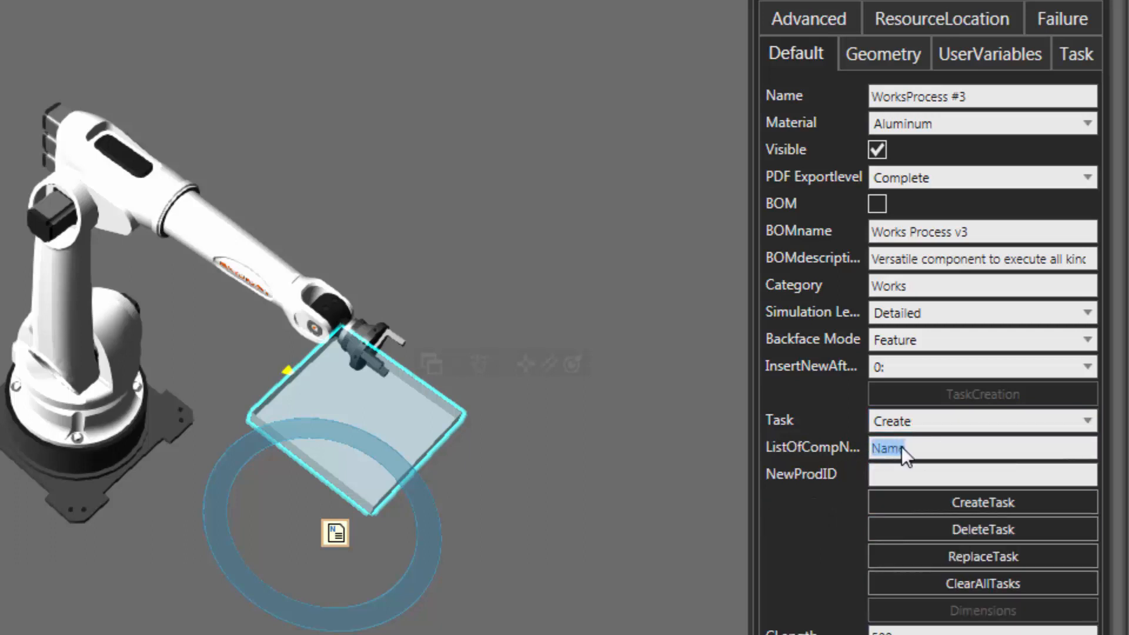
pyautogui.rightClick(940, 449)
pyautogui.click(863, 515)
pyautogui.click(900, 502)
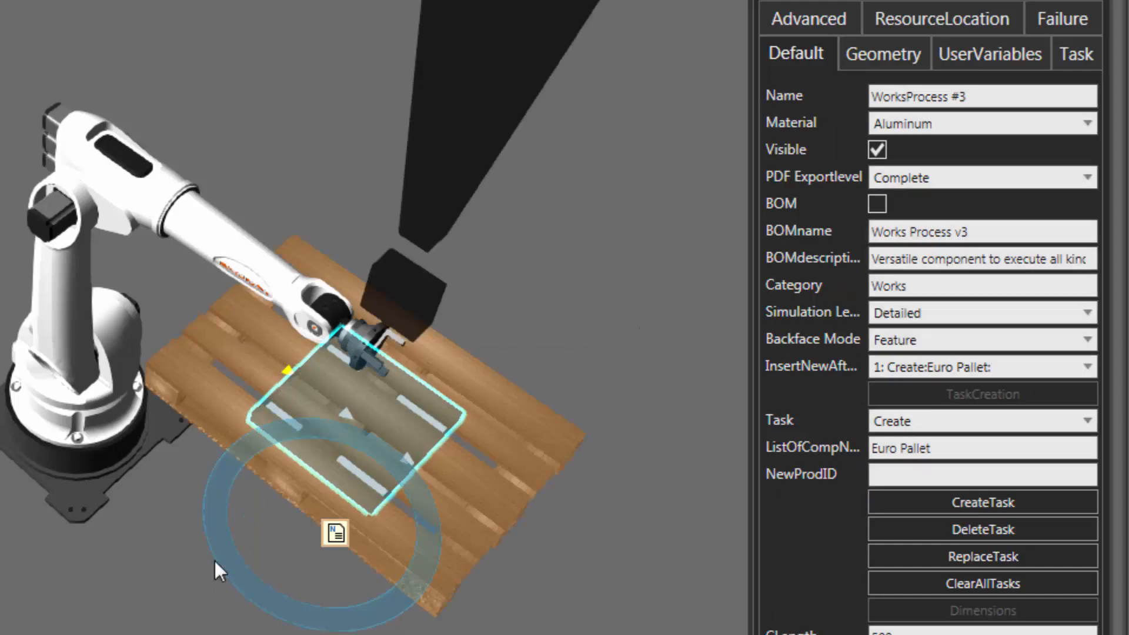
# Step: Resize the third Works Process to fit the pallet, with a CLength of 1500 mm and a CWidth of 1000 mm
pyautogui.scroll(2, 214, 549)
pyautogui.moveTo(214, 548); pyautogui.dragTo(207, 528, button='right')
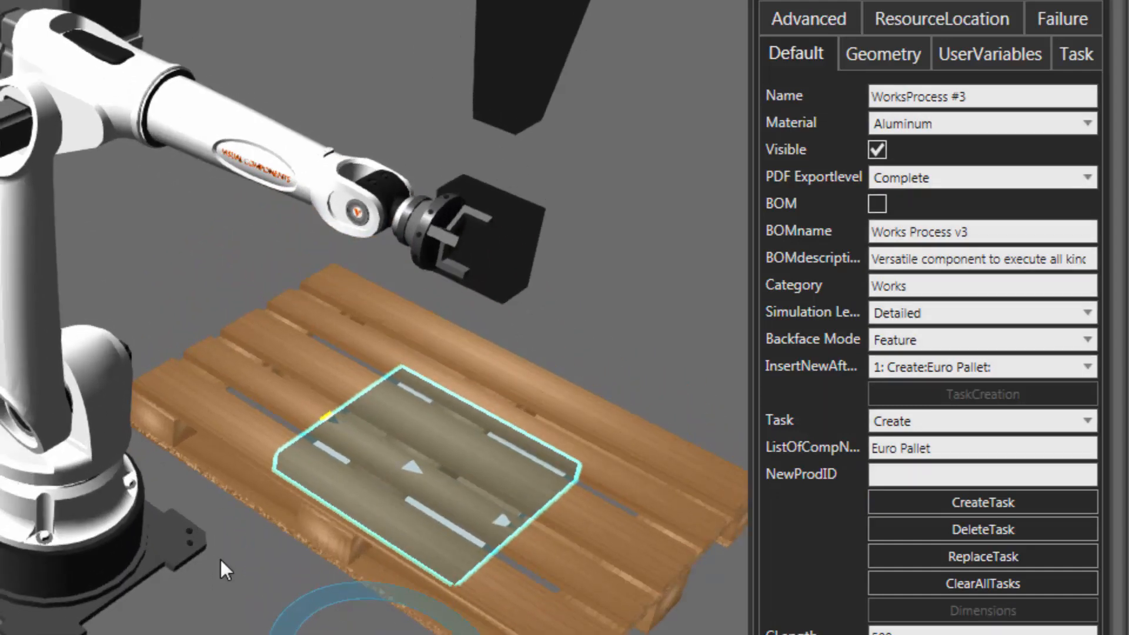
pyautogui.moveTo(220, 559); pyautogui.dragTo(106, 496, button='middle')
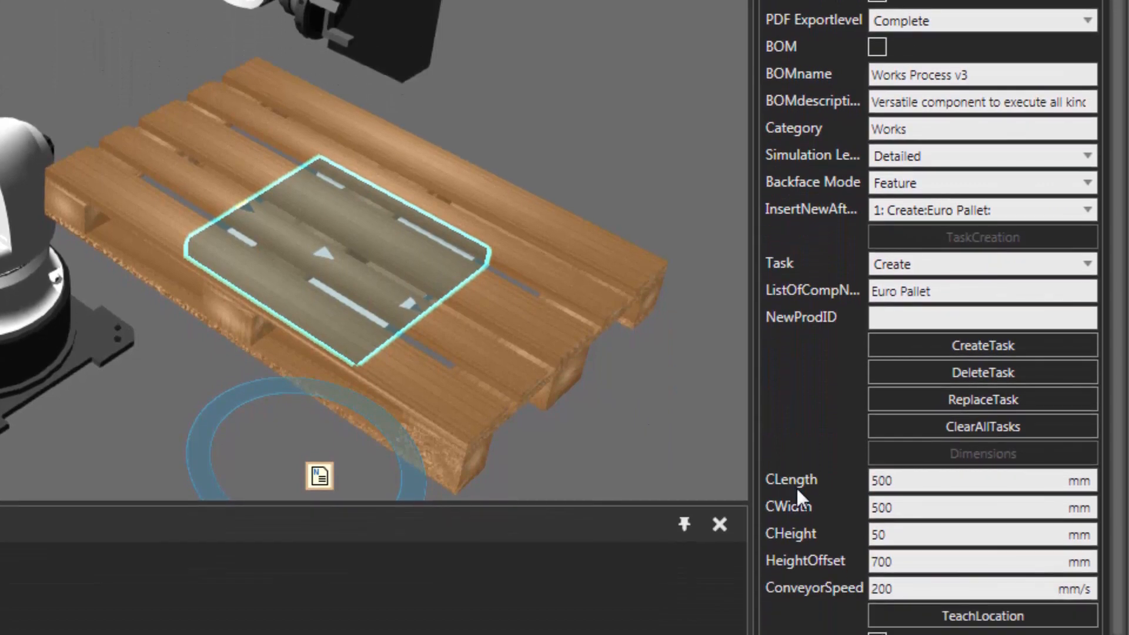
pyautogui.click(900, 482)
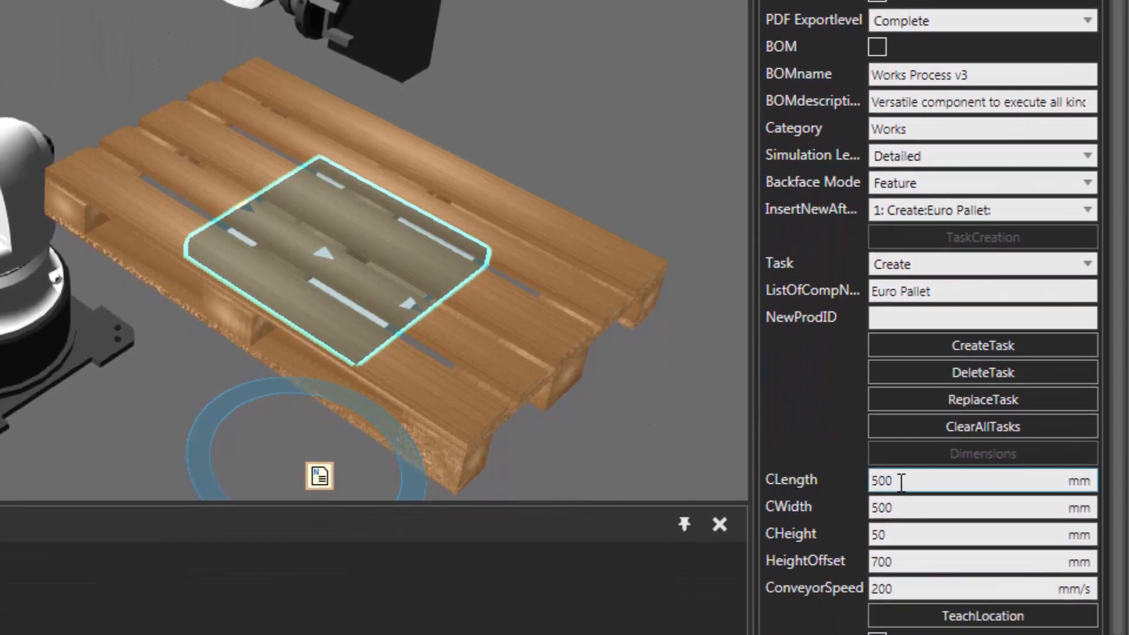
pyautogui.doubleClick(901, 482)
pyautogui.write('1500')
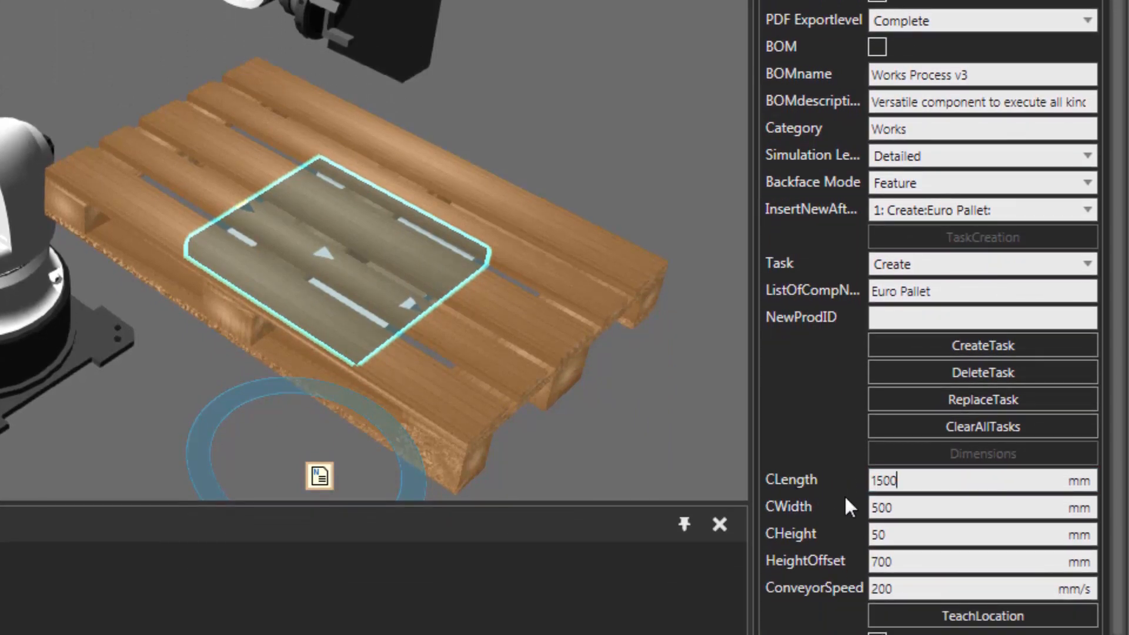
pyautogui.press('Tab')
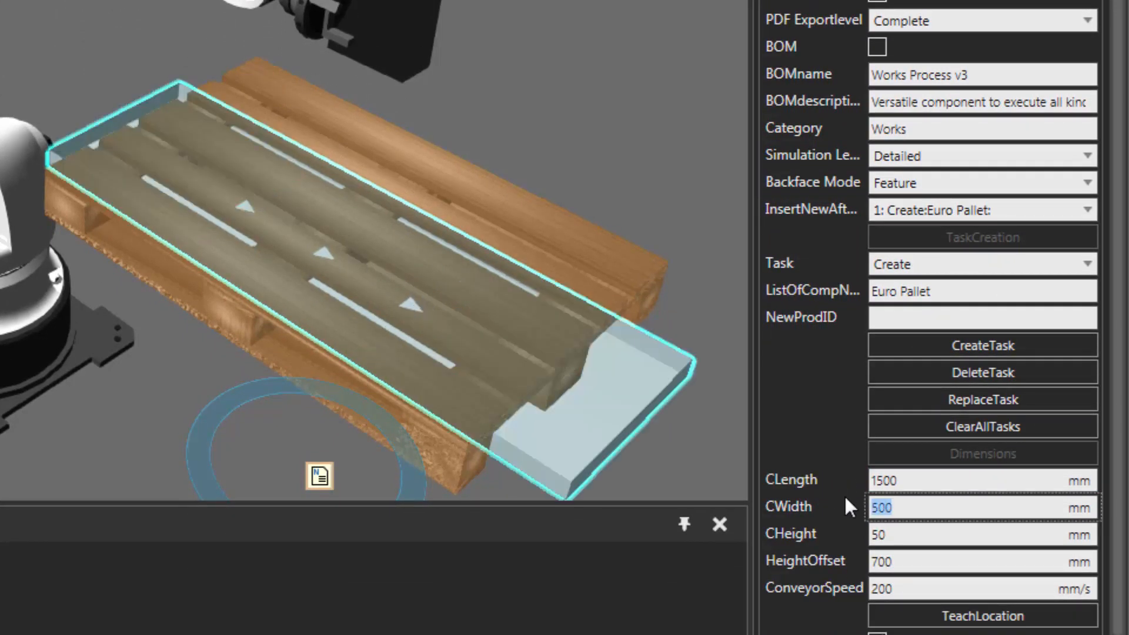
pyautogui.write('100')
pyautogui.press('Return')
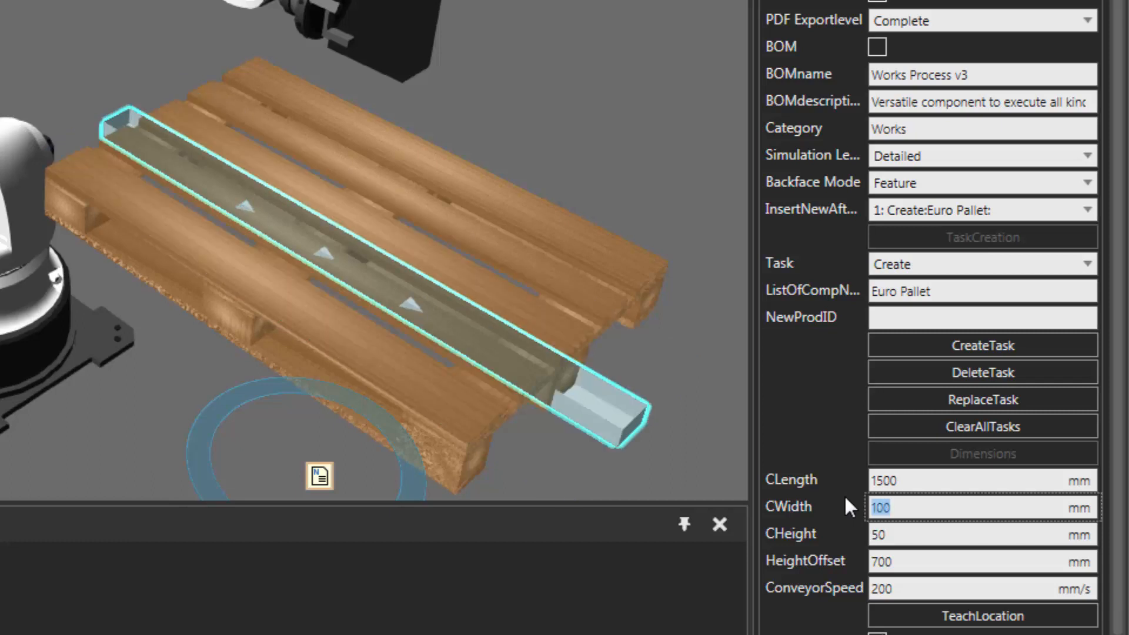
pyautogui.write('1000')
pyautogui.press('Return')
# Step: In the geometry settings of the third Works Process, hide the box and show the conveyor with the BeltConveyor type
pyautogui.moveTo(109, 435); pyautogui.dragTo(196, 309, button='right')
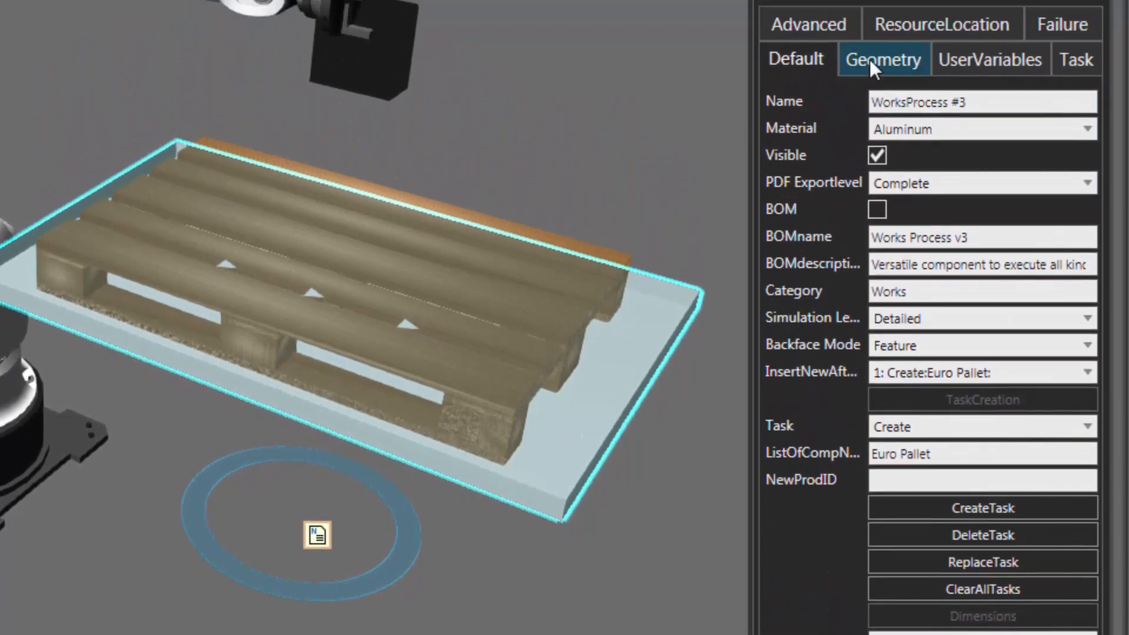
pyautogui.click(870, 59)
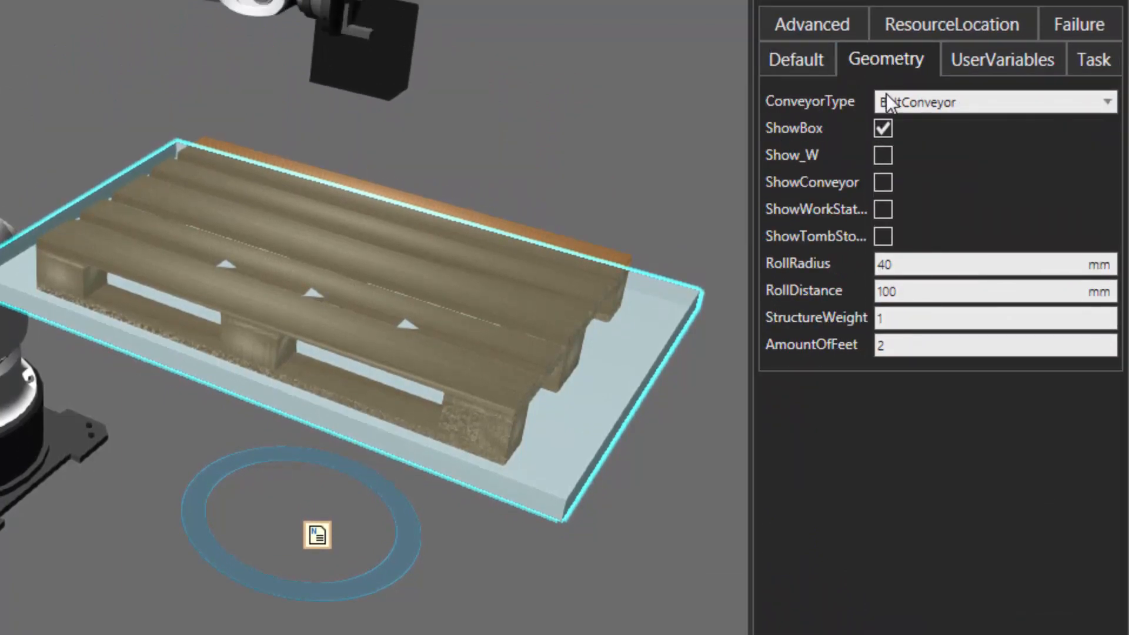
pyautogui.click(882, 128)
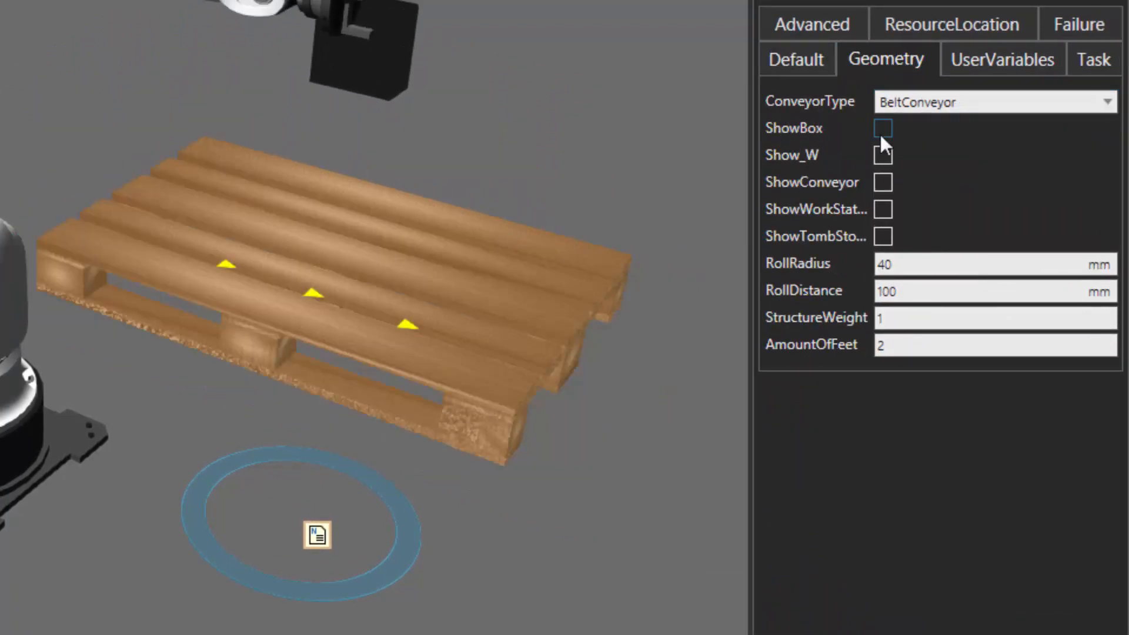
pyautogui.click(881, 180)
pyautogui.moveTo(658, 376); pyautogui.dragTo(626, 528, button='right')
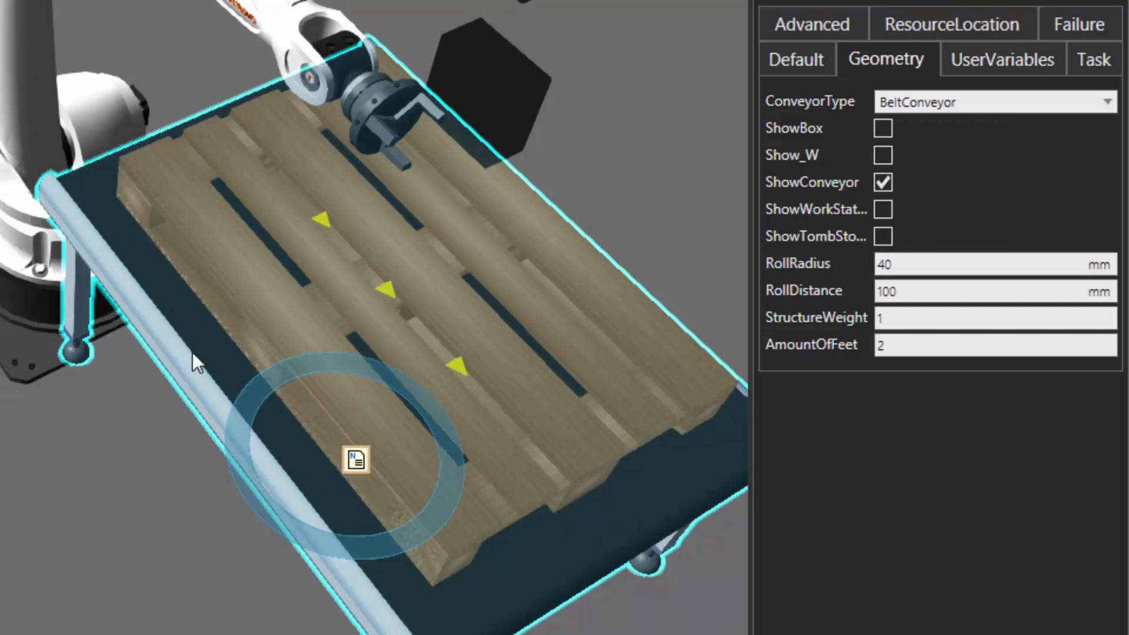
# Step: Move the pallet conveyor process beside the robot, to about X -183, Y 304
pyautogui.moveTo(196, 343); pyautogui.dragTo(354, 223, button='right')
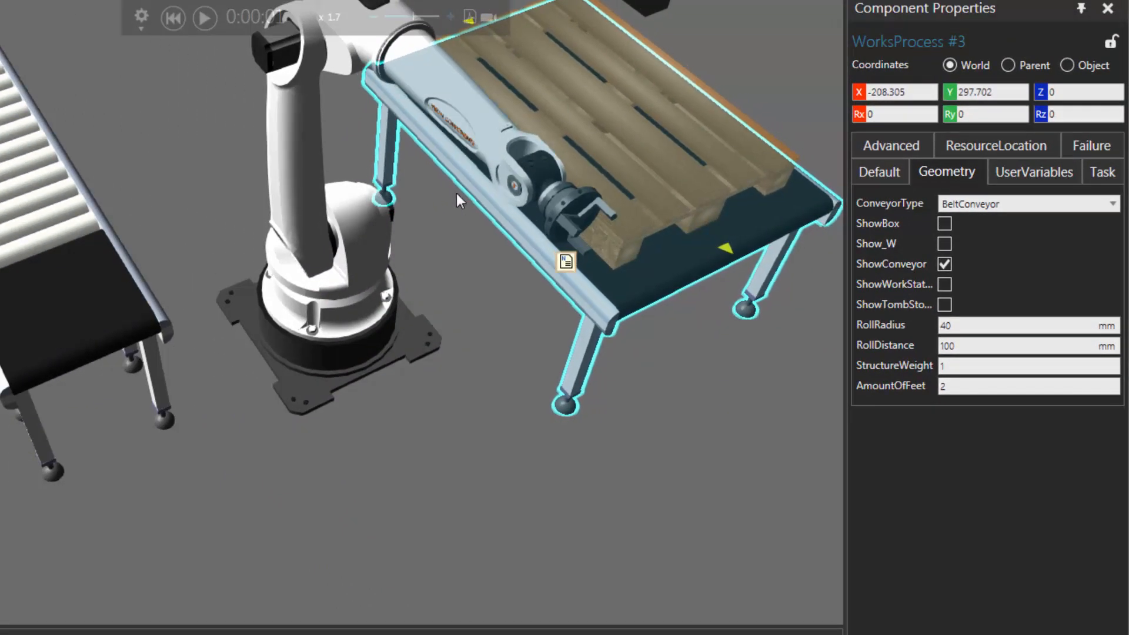
pyautogui.moveTo(456, 194); pyautogui.dragTo(280, 606, button='right')
pyautogui.moveTo(308, 323); pyautogui.dragTo(316, 325)
pyautogui.moveTo(536, 596); pyautogui.dragTo(546, 580, button='right')
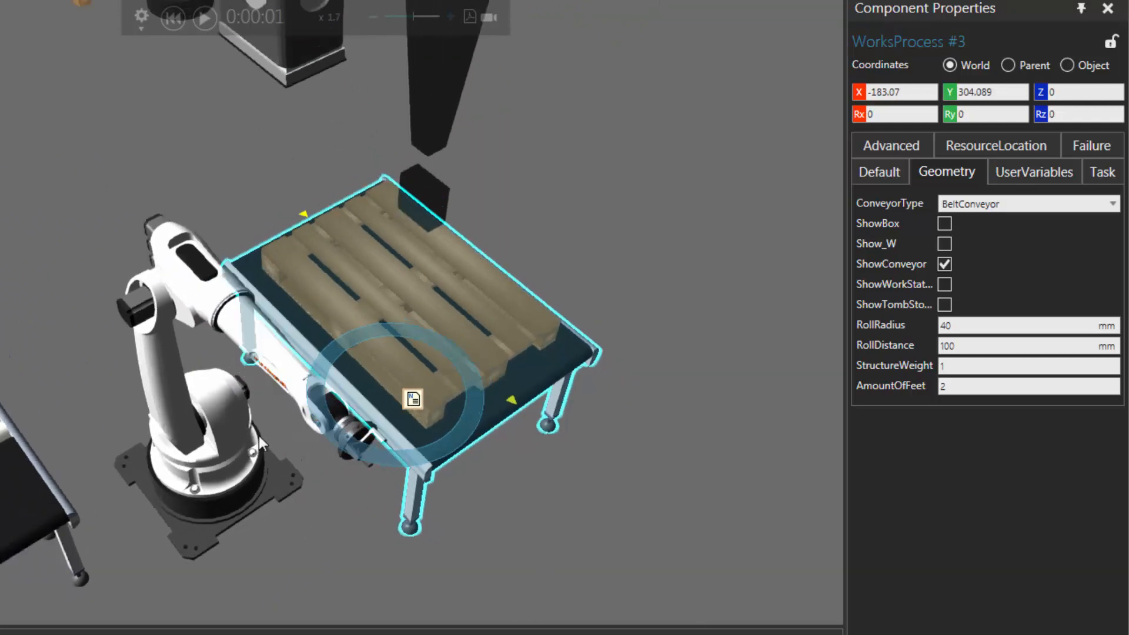
# Step: Show the robot's workspace envelope and check from above how much of the pallet conveyor lies within reach
pyautogui.click(192, 395)
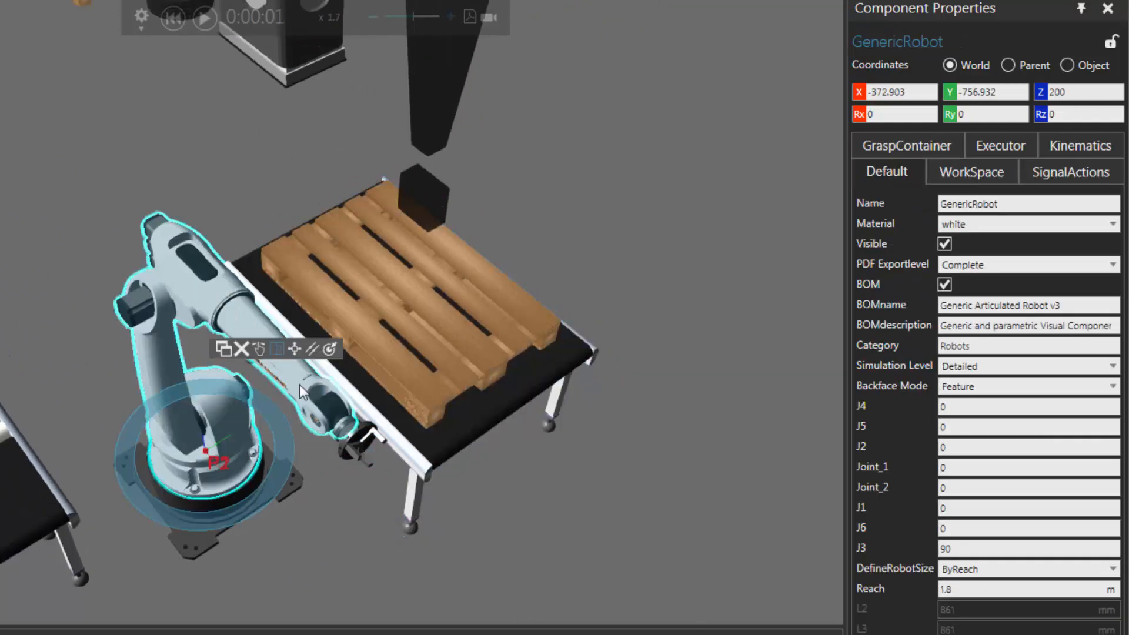
pyautogui.click(974, 174)
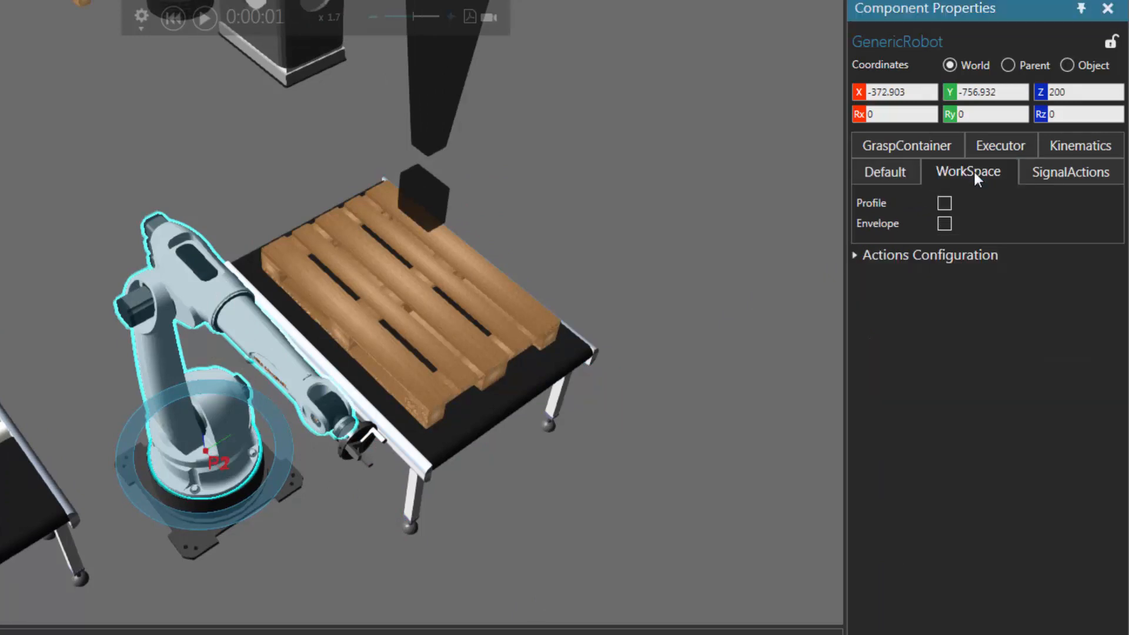
pyautogui.click(944, 224)
pyautogui.moveTo(480, 366); pyautogui.dragTo(425, 431, button='right')
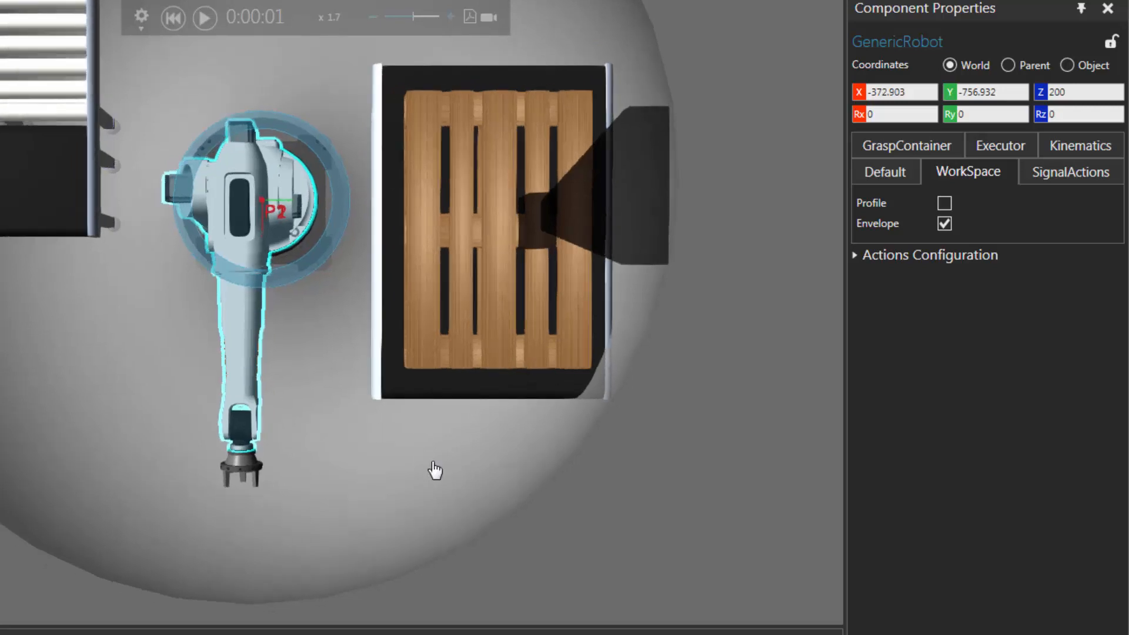
pyautogui.keyDown('ctrl'); pyautogui.moveTo(435, 470); pyautogui.dragTo(501, 514, button='right'); pyautogui.keyUp('ctrl')
pyautogui.rightClick(500, 511)
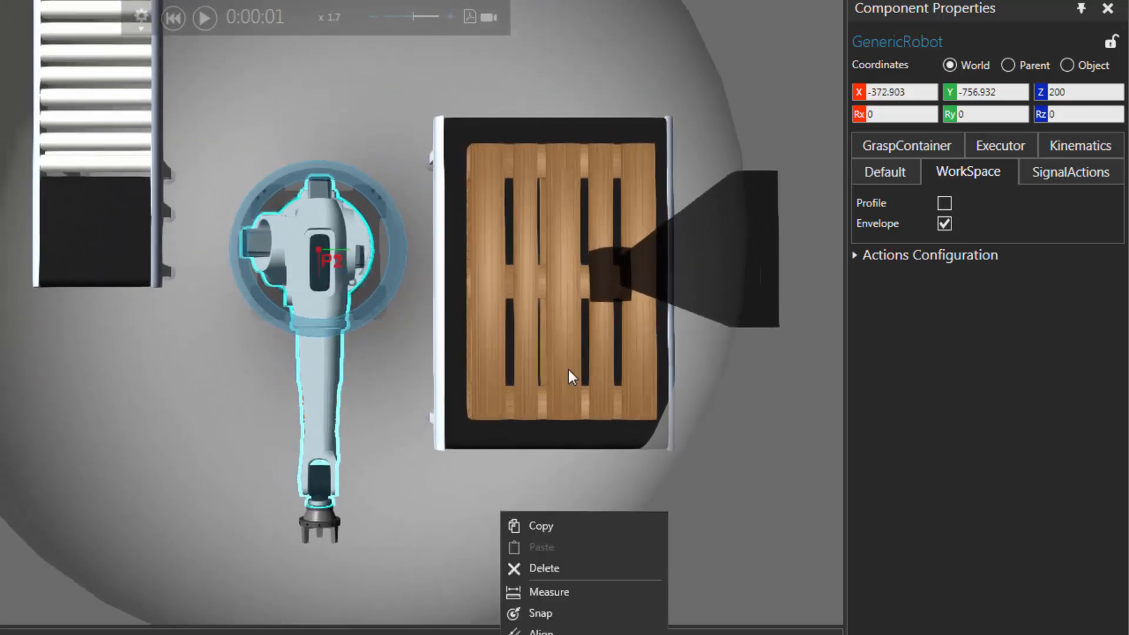
# Step: Shift the pallet conveyor process fully inside the robot's reach envelope, to about X -251, Y 218
pyautogui.click(493, 437)
pyautogui.click(495, 439)
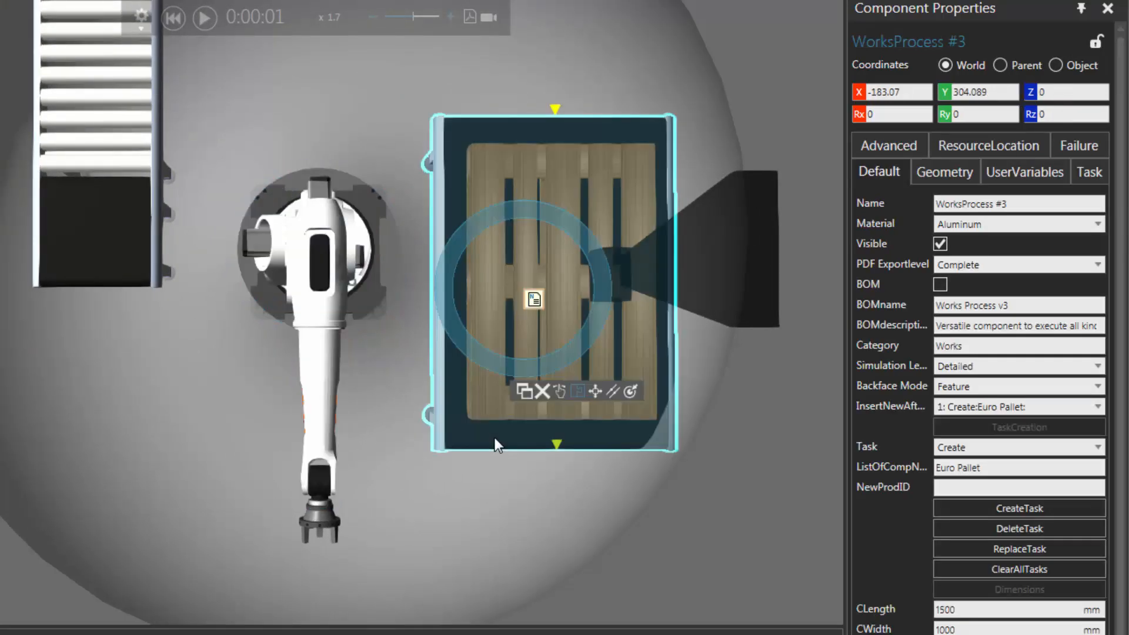
pyautogui.moveTo(527, 434); pyautogui.dragTo(506, 422)
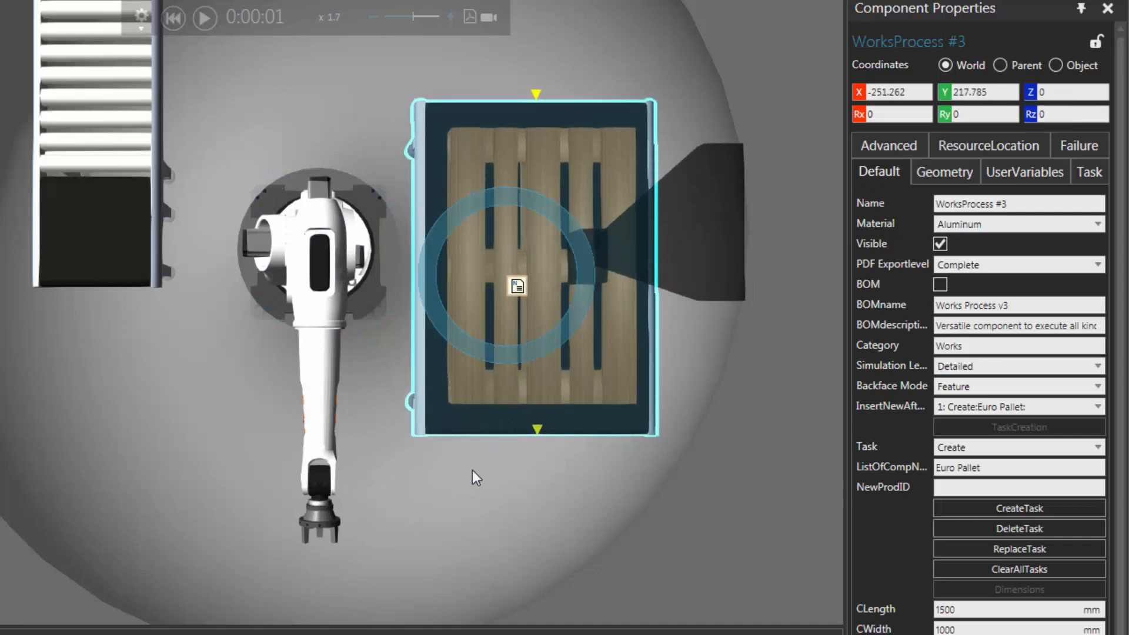
# Step: Hide the robot's workspace envelope again
pyautogui.moveTo(472, 472); pyautogui.dragTo(500, 442, button='right')
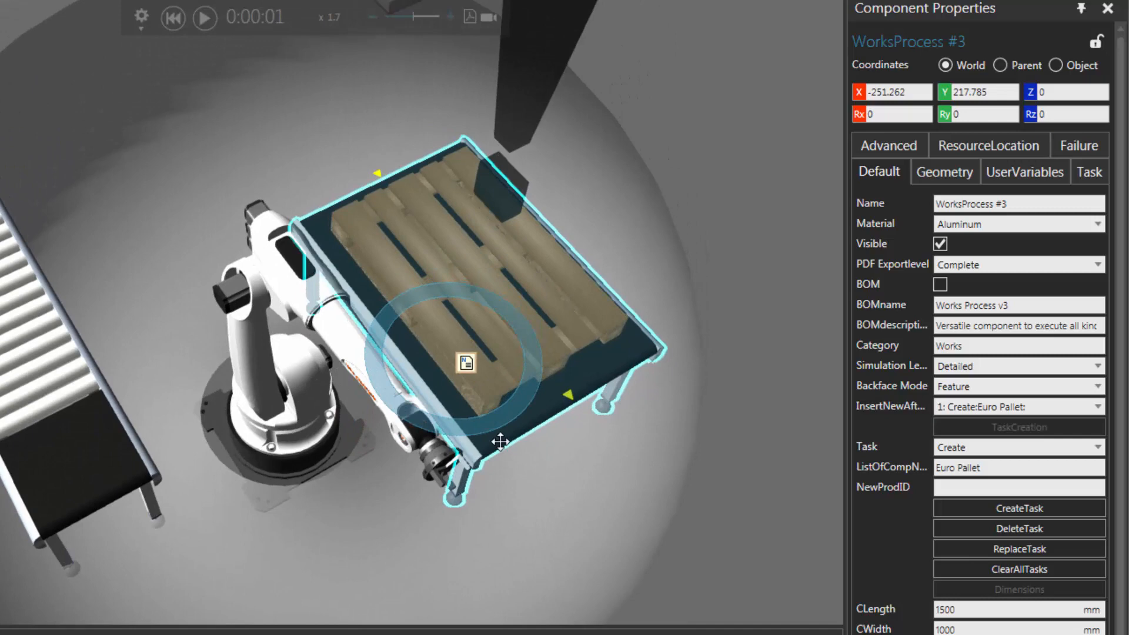
pyautogui.click(291, 388)
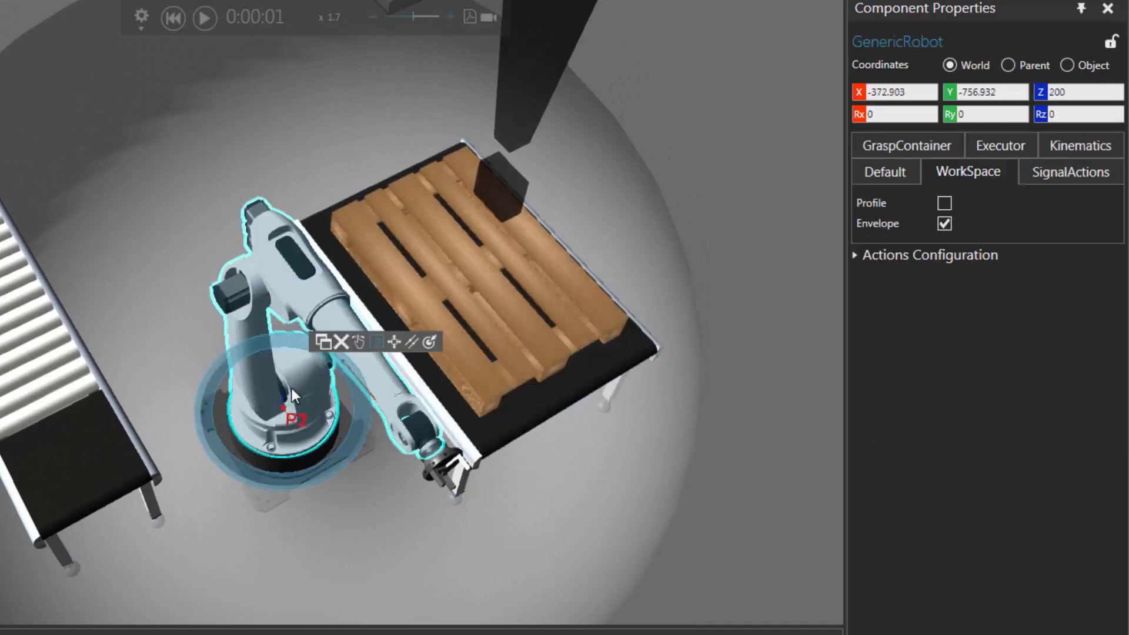
pyautogui.click(945, 224)
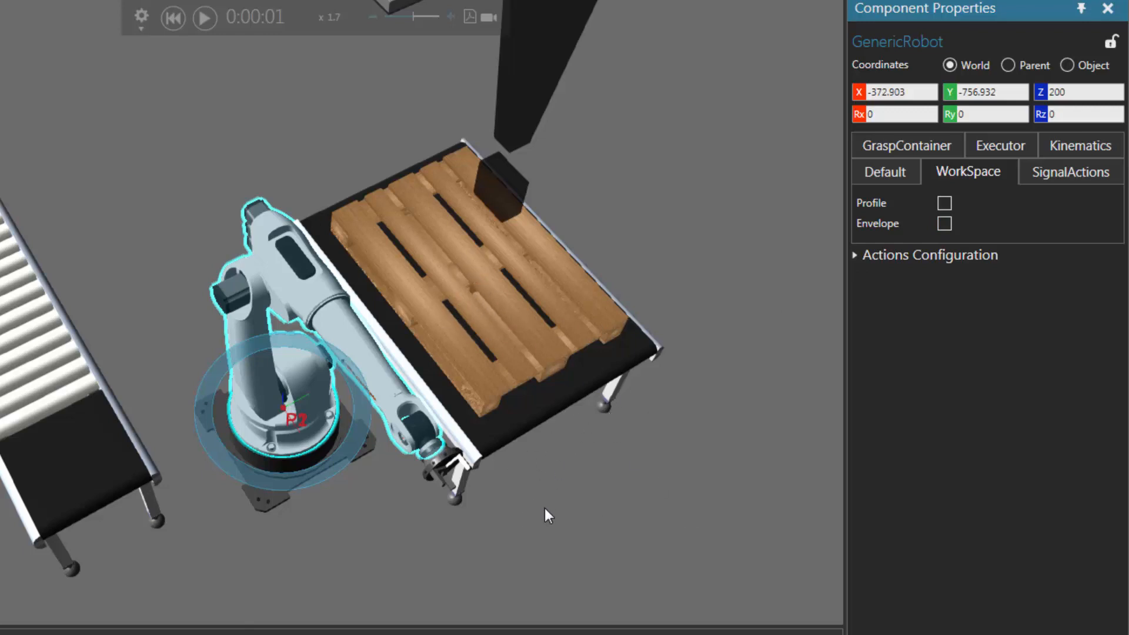
pyautogui.moveTo(545, 508); pyautogui.dragTo(556, 505, button='right')
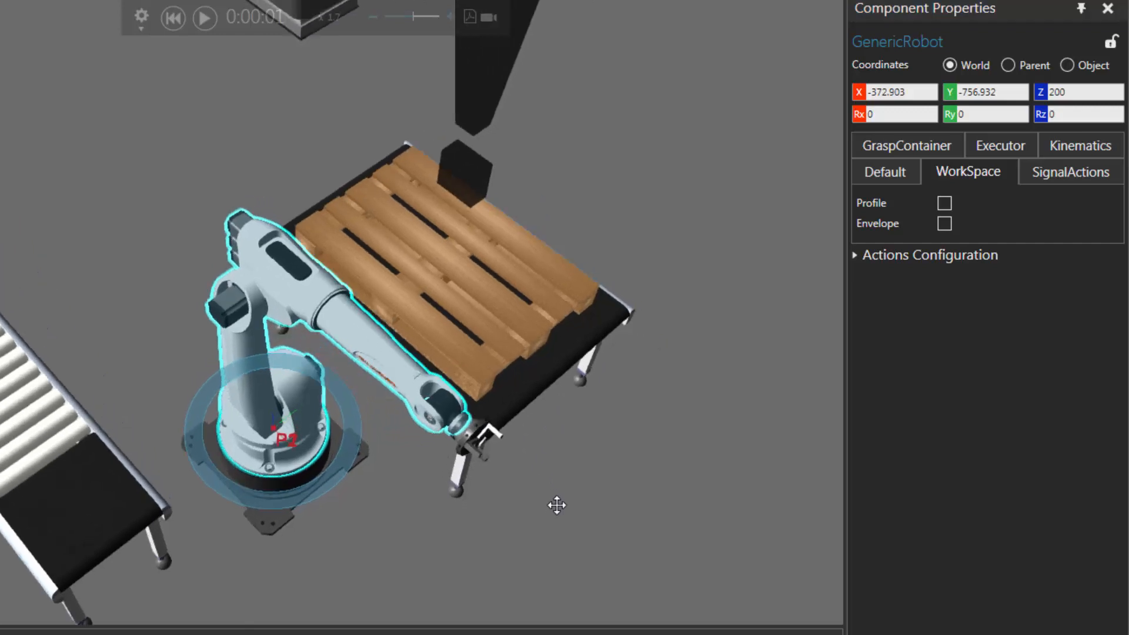
# Step: Reset the simulation and connect a duplicate of the tyre line's roller conveyor to the outlet end of the pallet conveyor process
pyautogui.click(175, 19)
pyautogui.click(212, 367)
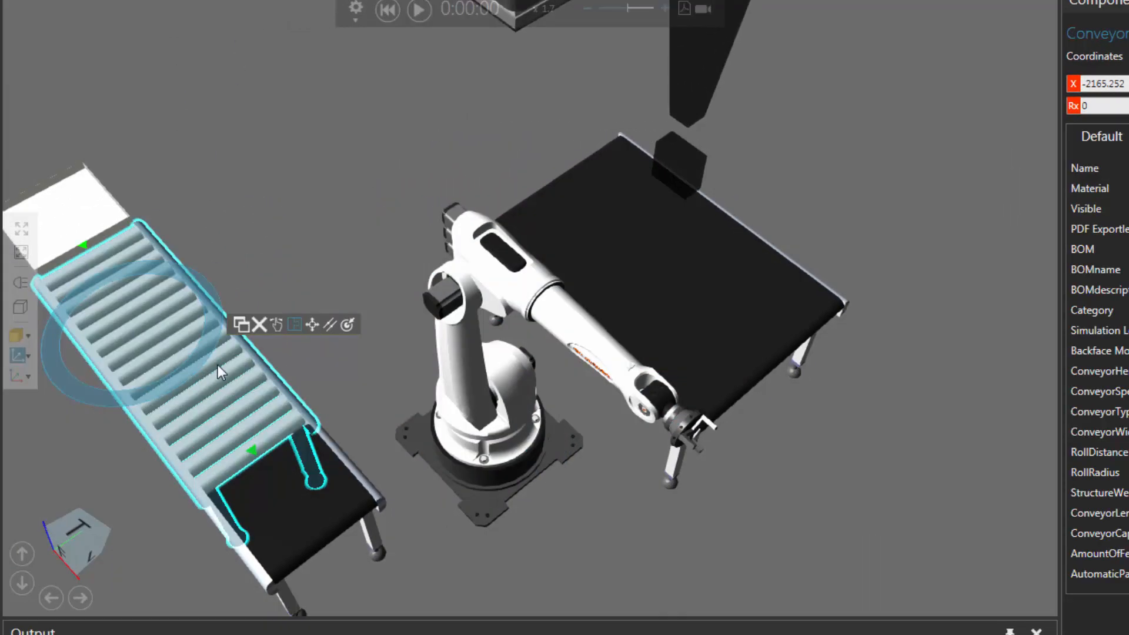
pyautogui.click(240, 325)
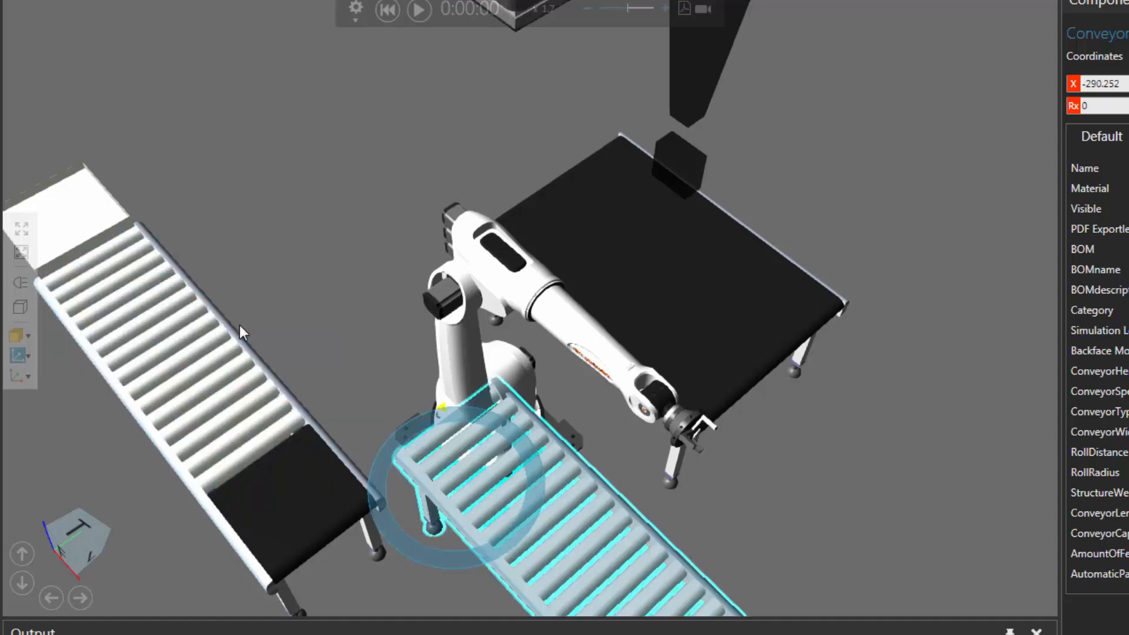
pyautogui.moveTo(600, 570)
pyautogui.mouseDown()
pyautogui.moveTo(633, 586)
pyautogui.moveTo(929, 574)
pyautogui.moveTo(948, 584)
pyautogui.moveTo(944, 549)
pyautogui.moveTo(802, 422)
pyautogui.mouseUp()
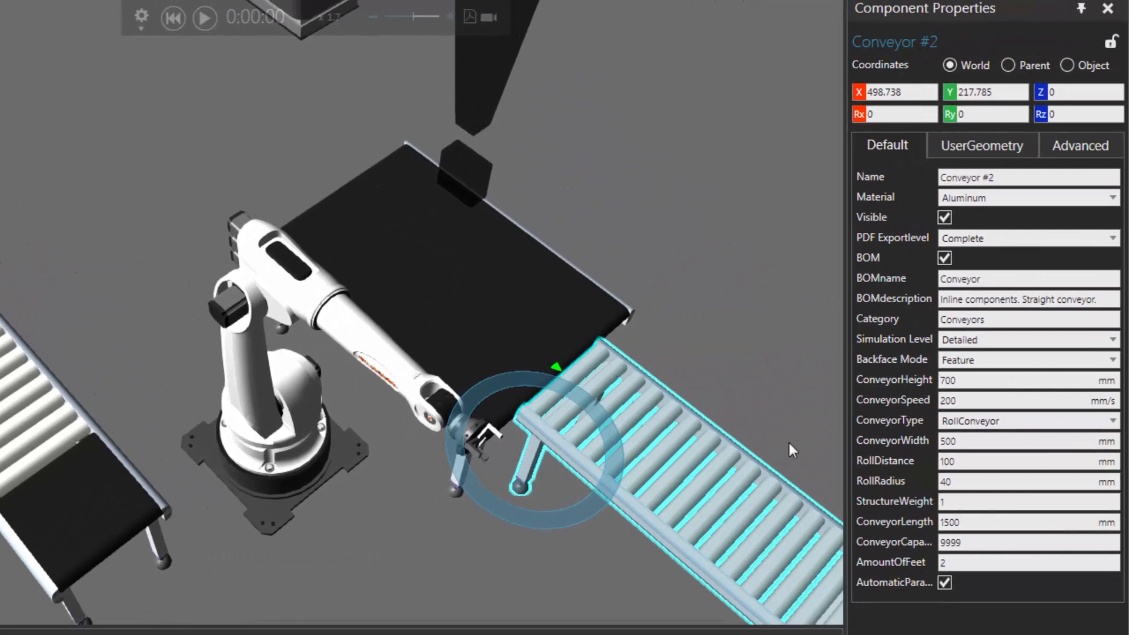
# Step: Set the width of the duplicated roller conveyor to 1000 mm
pyautogui.click(956, 441)
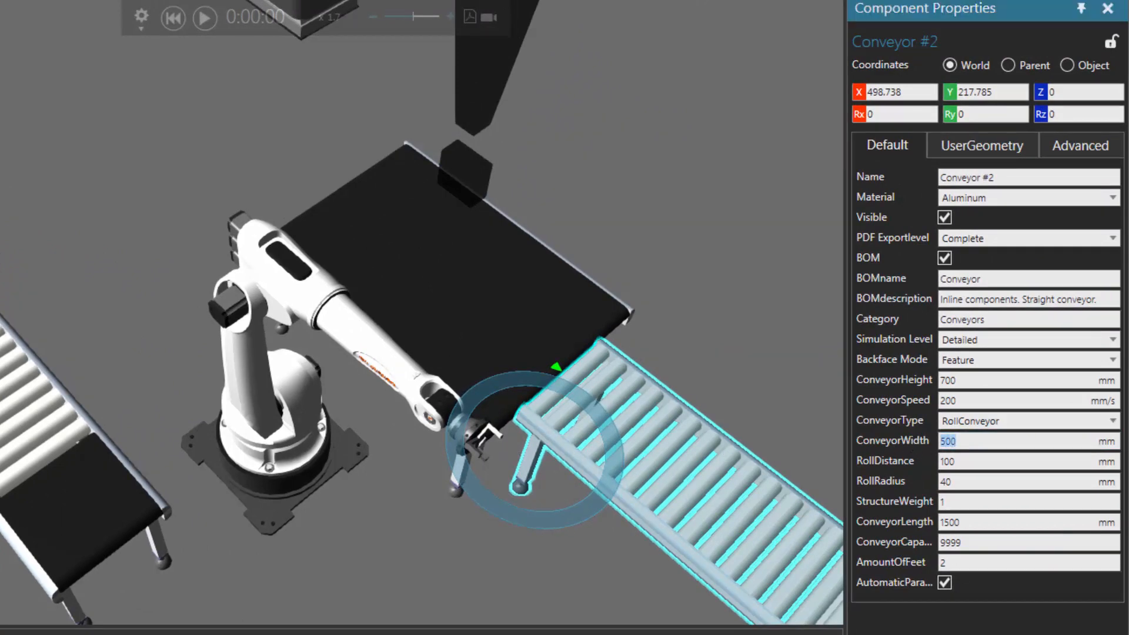
pyautogui.write('1000')
pyautogui.press('Return')
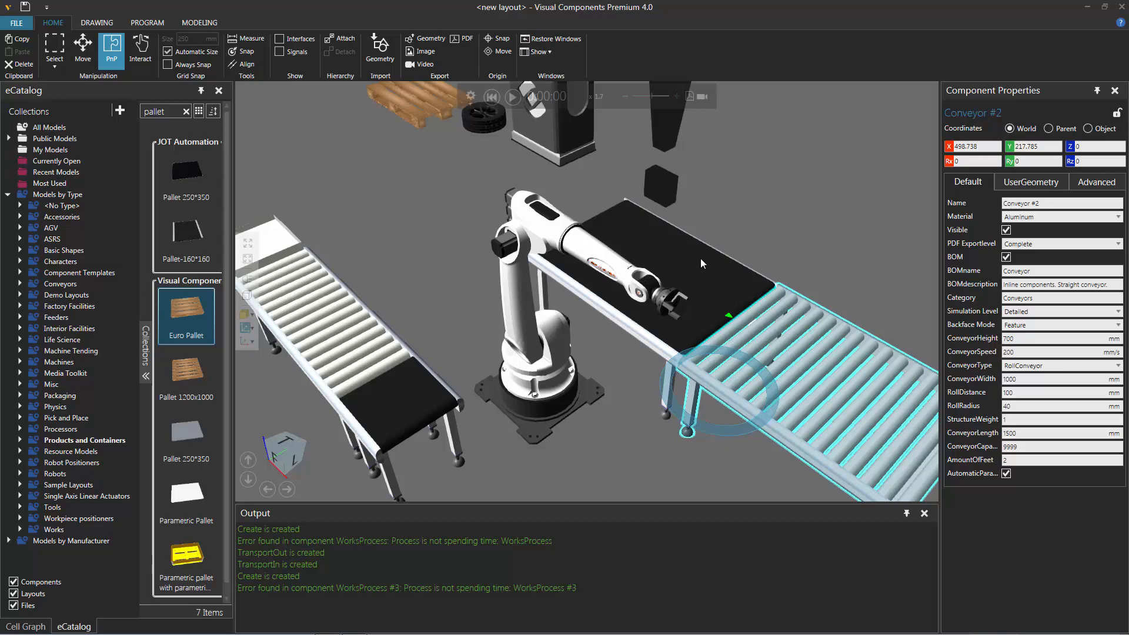
# Step: Choose Feed as the task type for the Works process at the end of the tyre conveyor
pyautogui.click(427, 387)
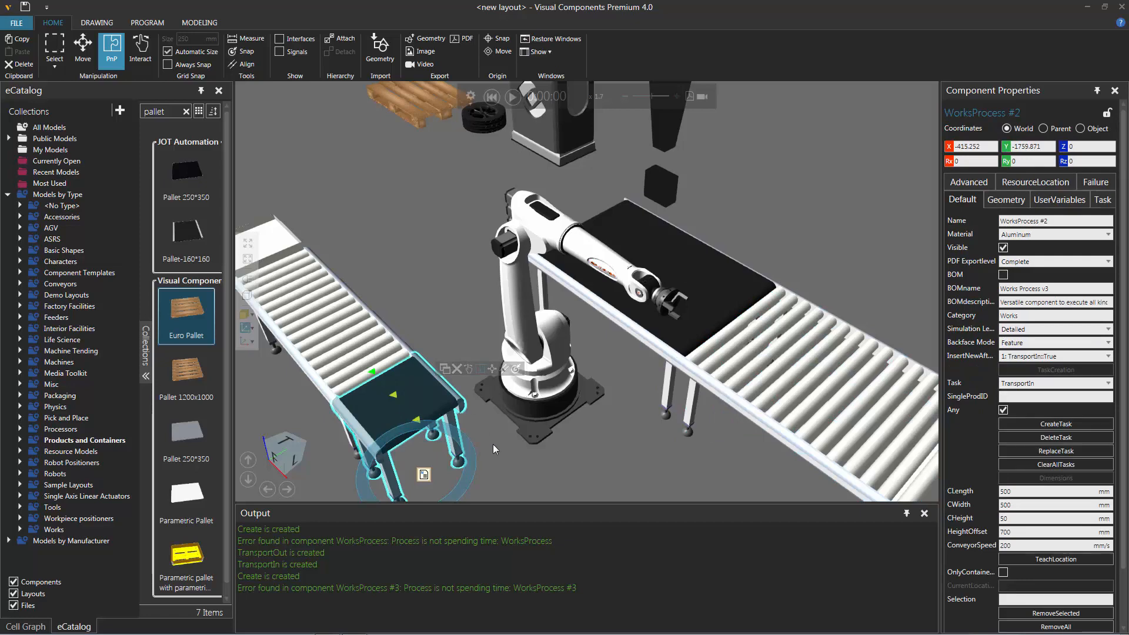
pyautogui.scroll(2, 529, 412)
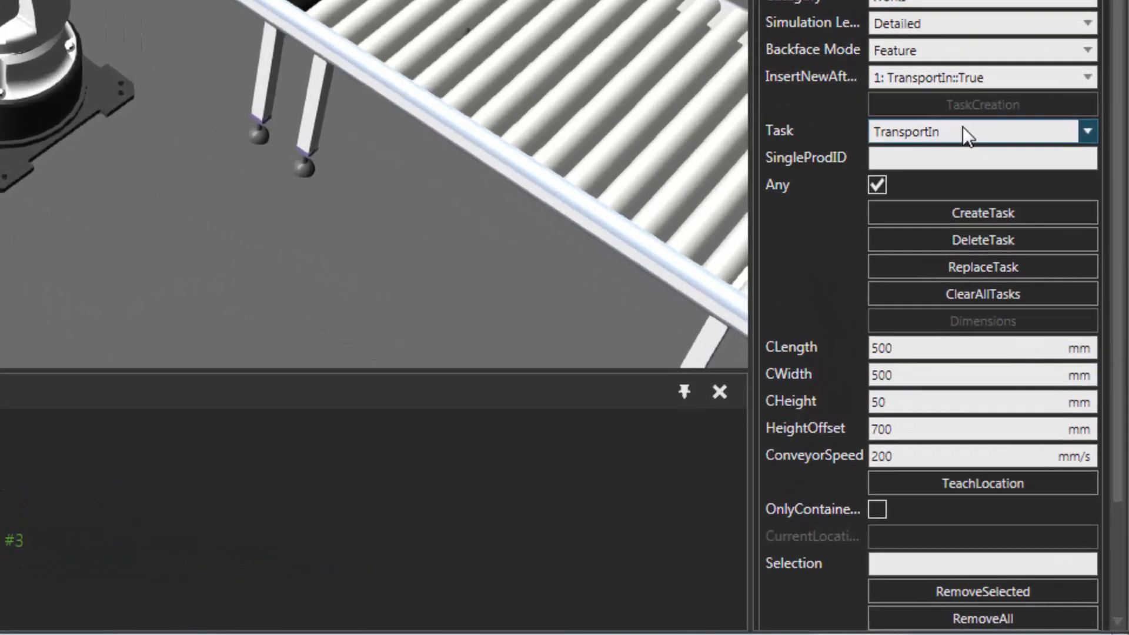
pyautogui.click(1046, 380)
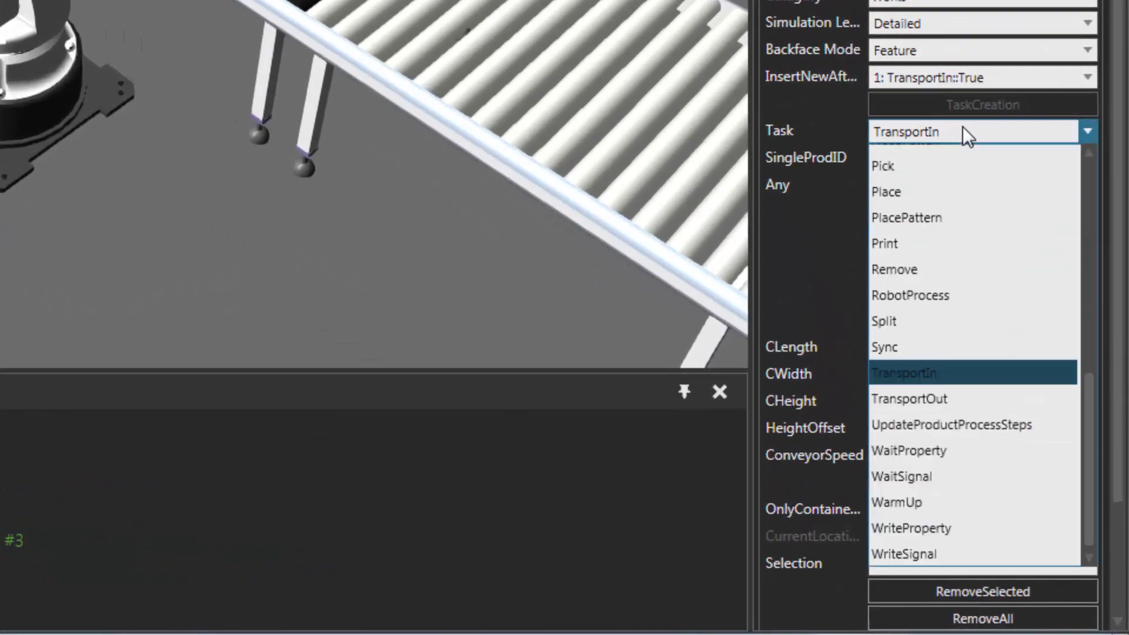
pyautogui.scroll(2, 975, 229)
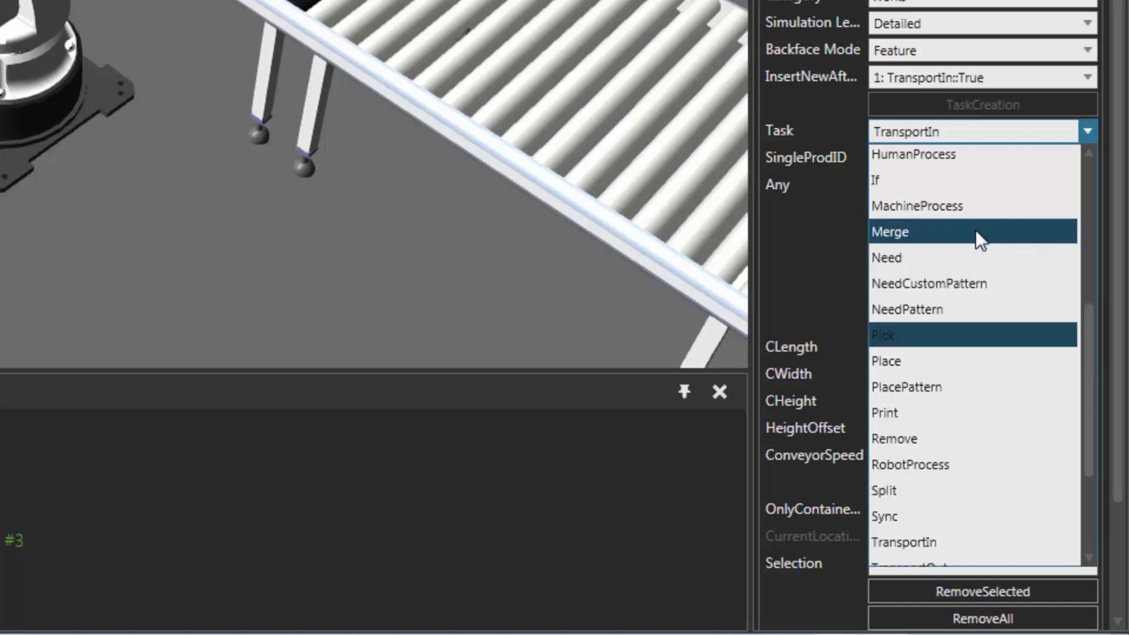
pyautogui.scroll(2, 975, 230)
pyautogui.click(980, 245)
pyautogui.click(908, 185)
pyautogui.write('humad')
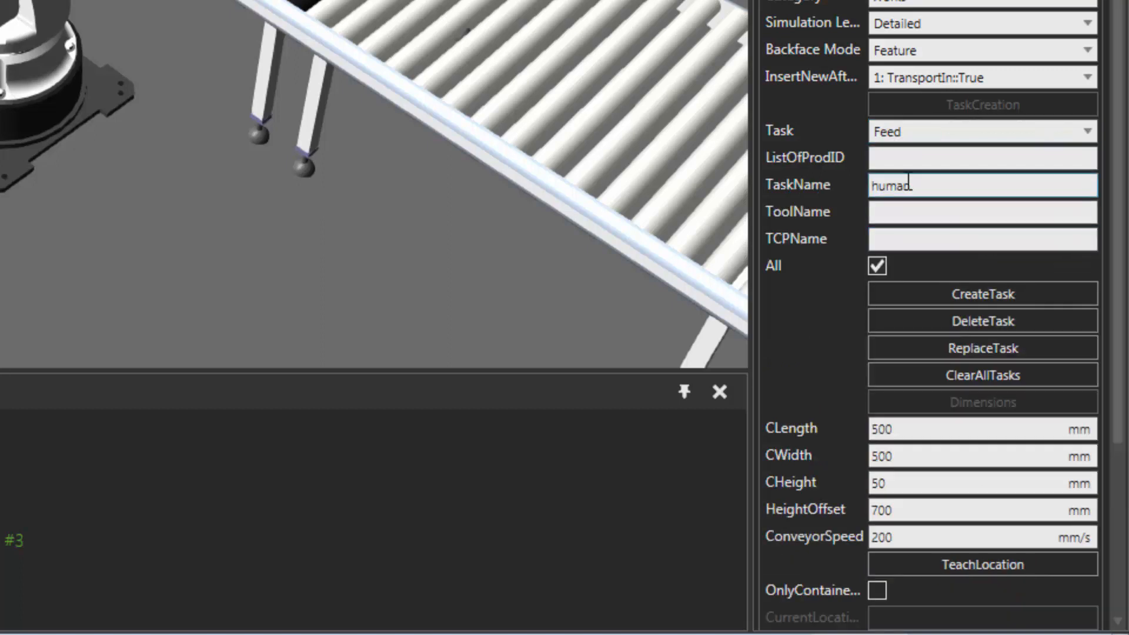
pyautogui.press('BackSpace')
pyautogui.write('n')
pyautogui.click(894, 157)
pyautogui.write('C')
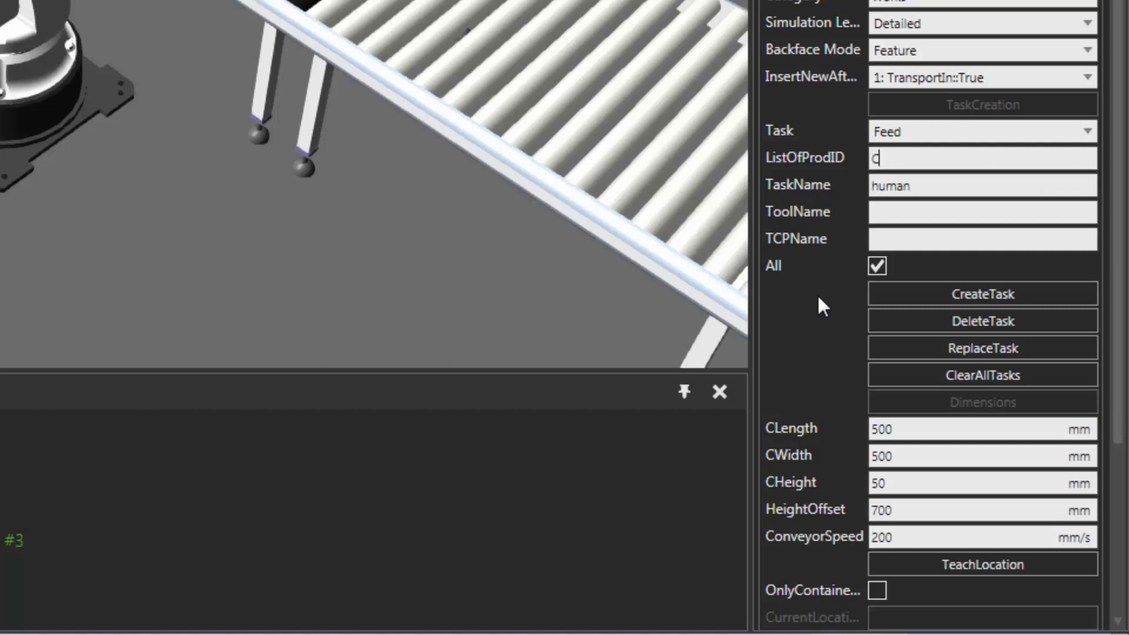
pyautogui.write('arTyre')
pyautogui.doubleClick(915, 158)
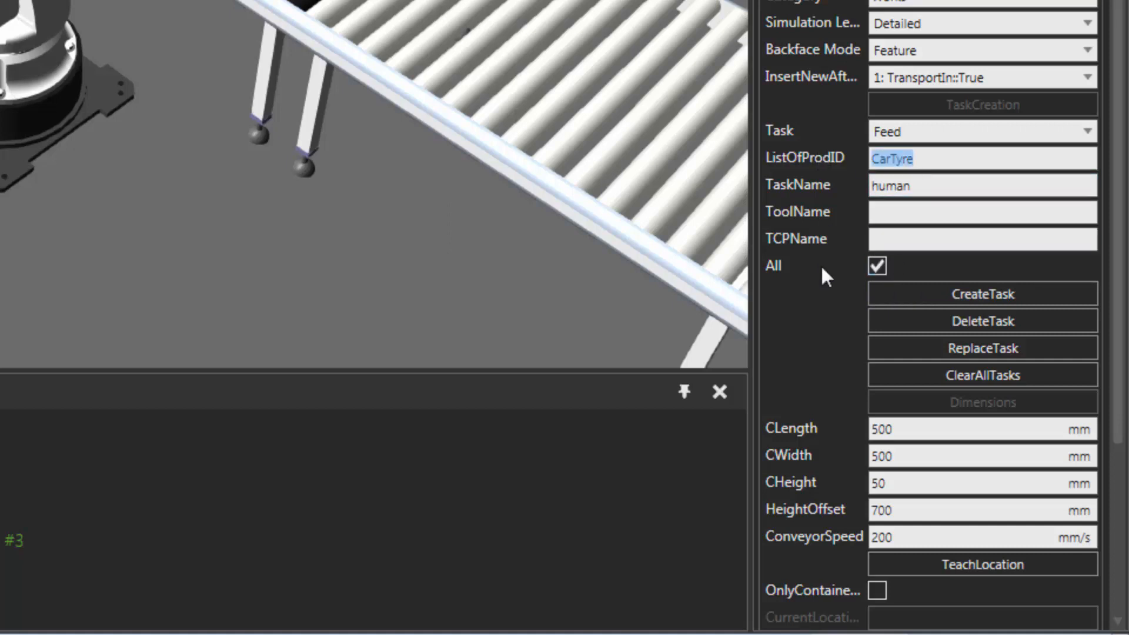
pyautogui.press('BackSpace')
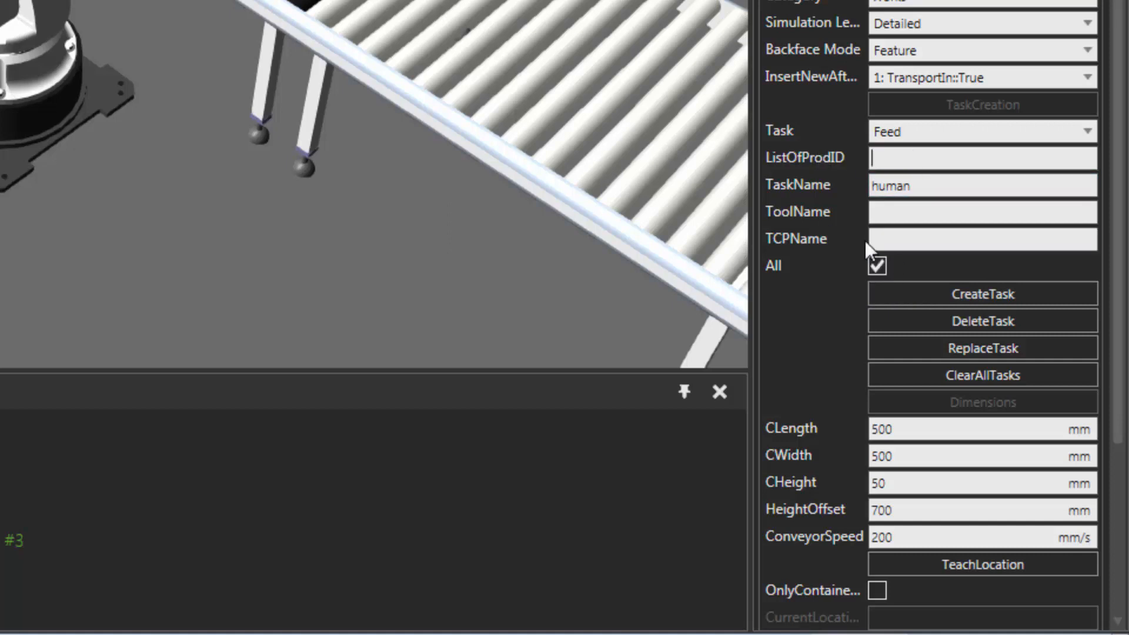
# Step: Name the Feed task PickTire, leaving its product ID list empty
pyautogui.moveTo(925, 184); pyautogui.dragTo(848, 184)
pyautogui.write('PickTire')
pyautogui.press('Return')
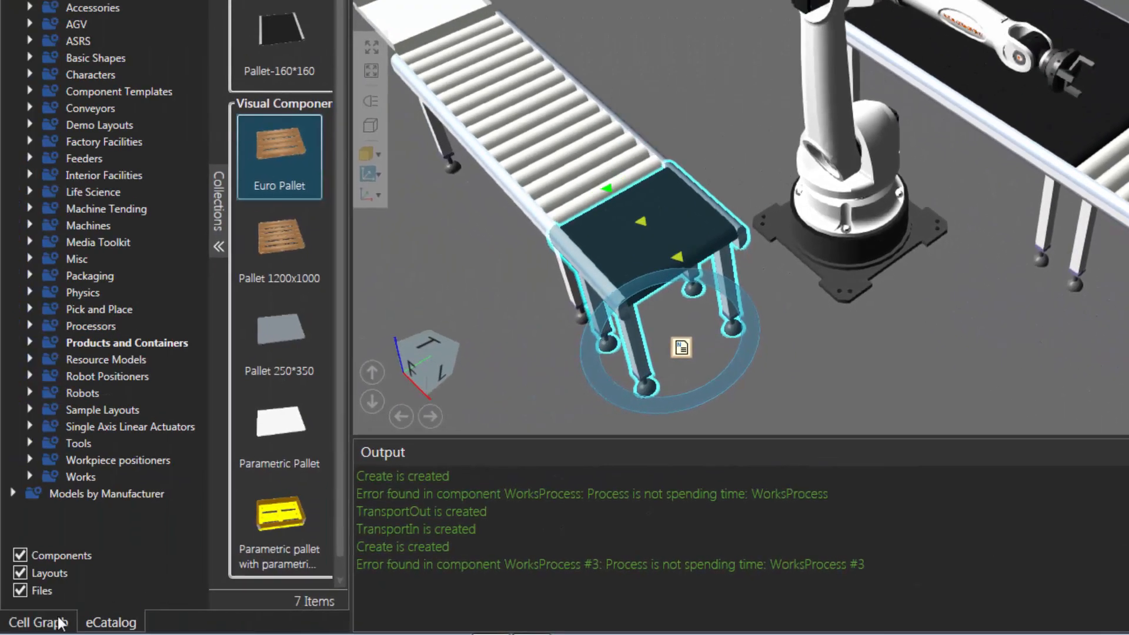
# Step: Look up the gripper's component name in the cell graph and enter SimpleGripper as the Feed task's tool name
pyautogui.click(59, 622)
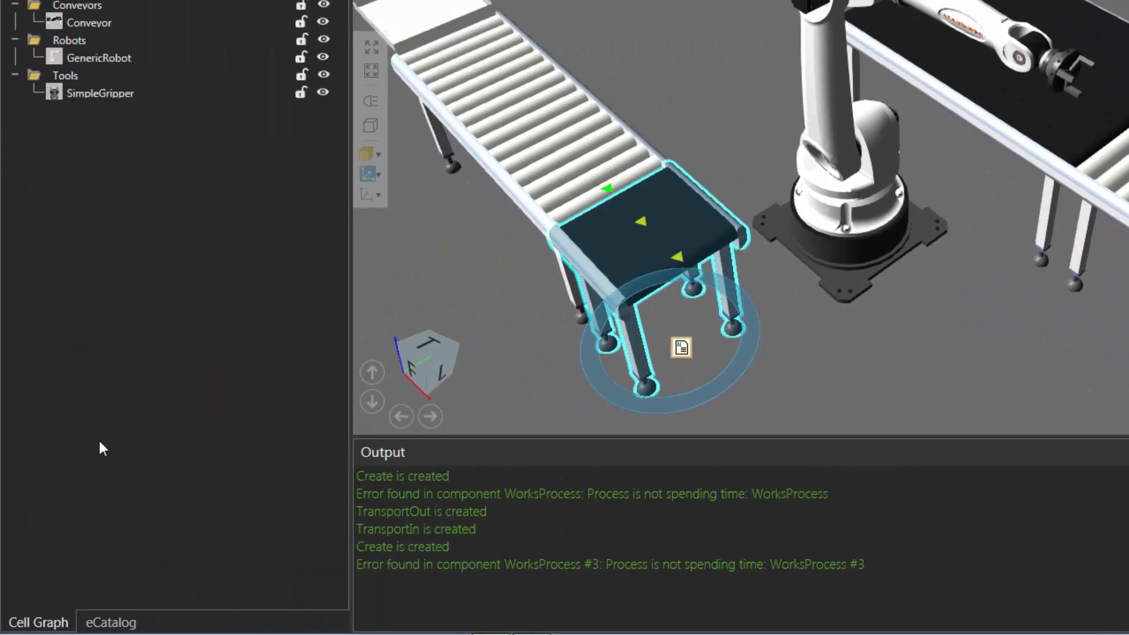
pyautogui.click(88, 94)
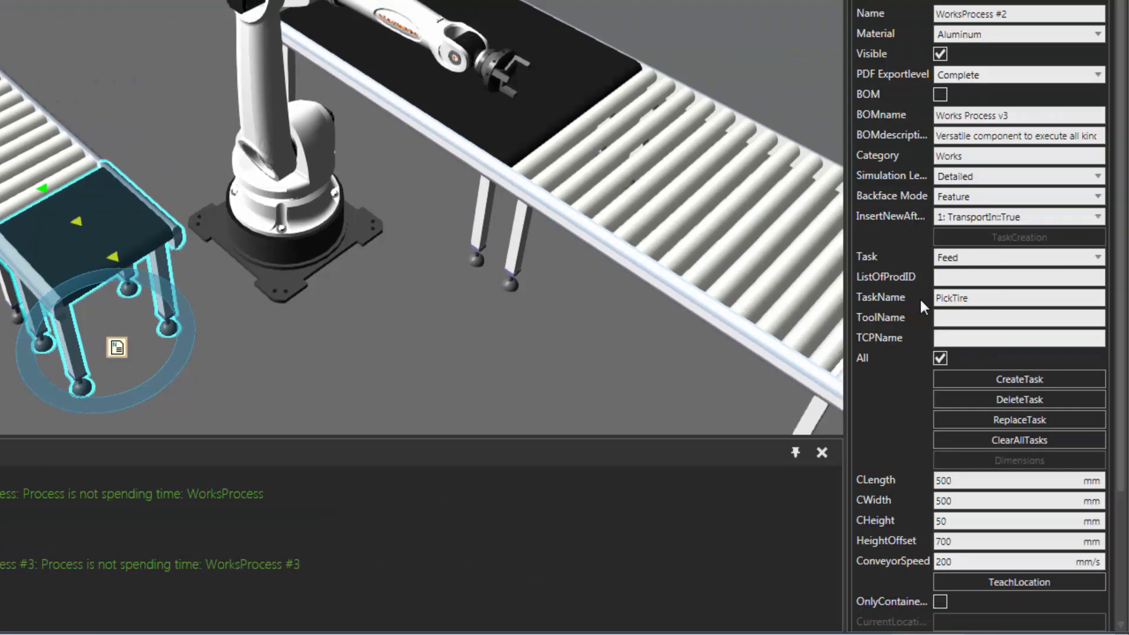
pyautogui.click(953, 318)
pyautogui.write('SimpleGripper')
pyautogui.press('Tab')
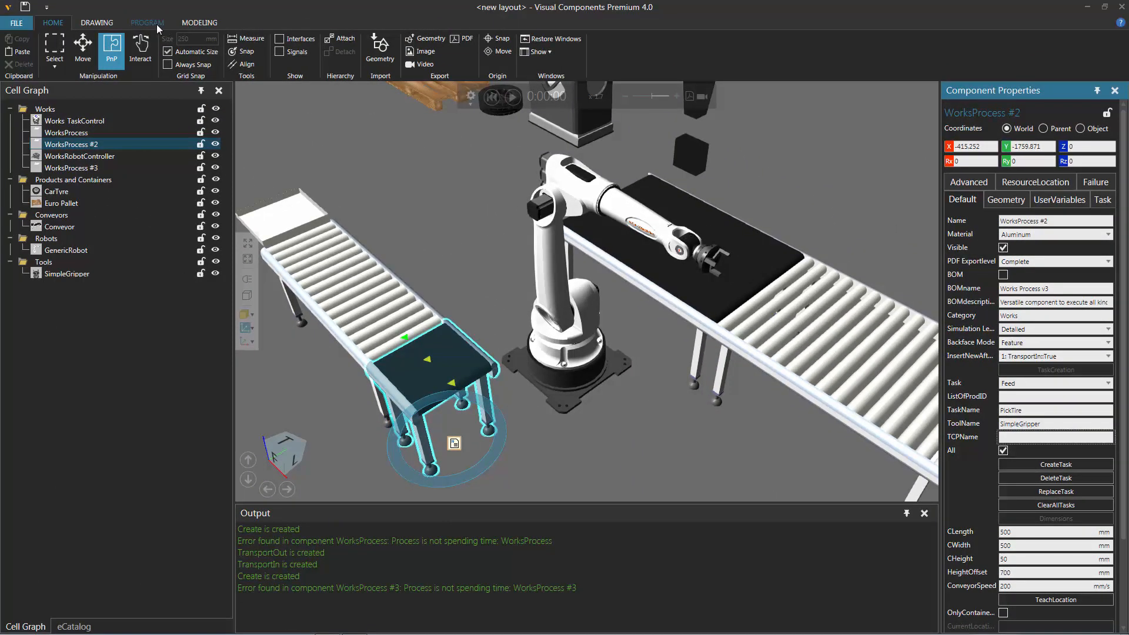
# Step: Display the robot's tool frames and look up the gripper's TCP name in the robot's tool list
pyautogui.click(148, 23)
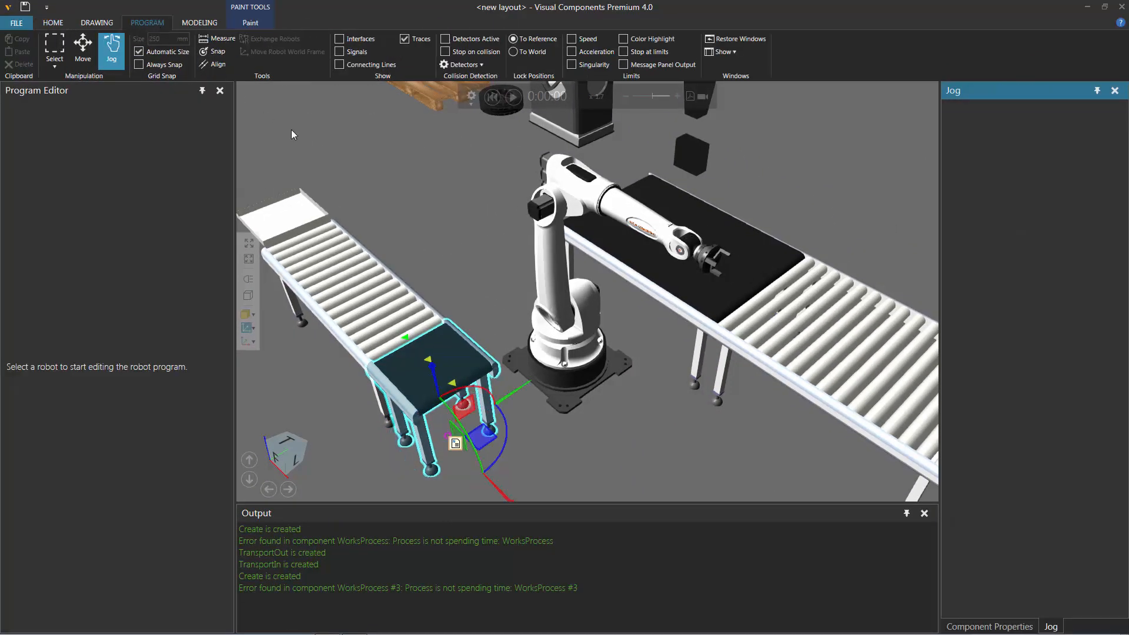
pyautogui.click(551, 274)
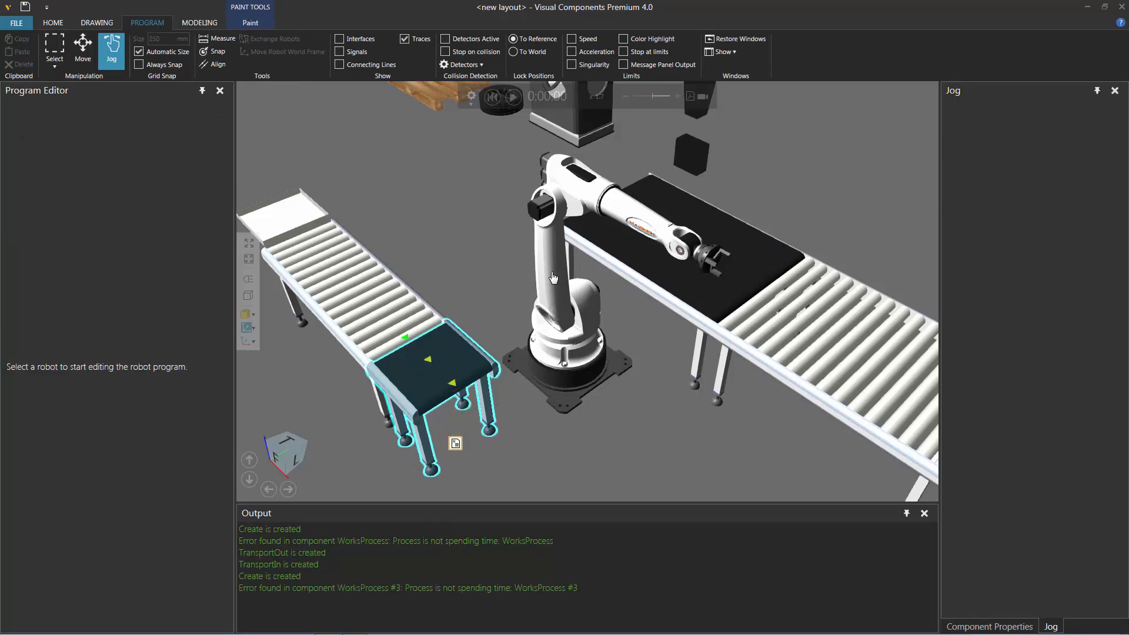
pyautogui.click(553, 278)
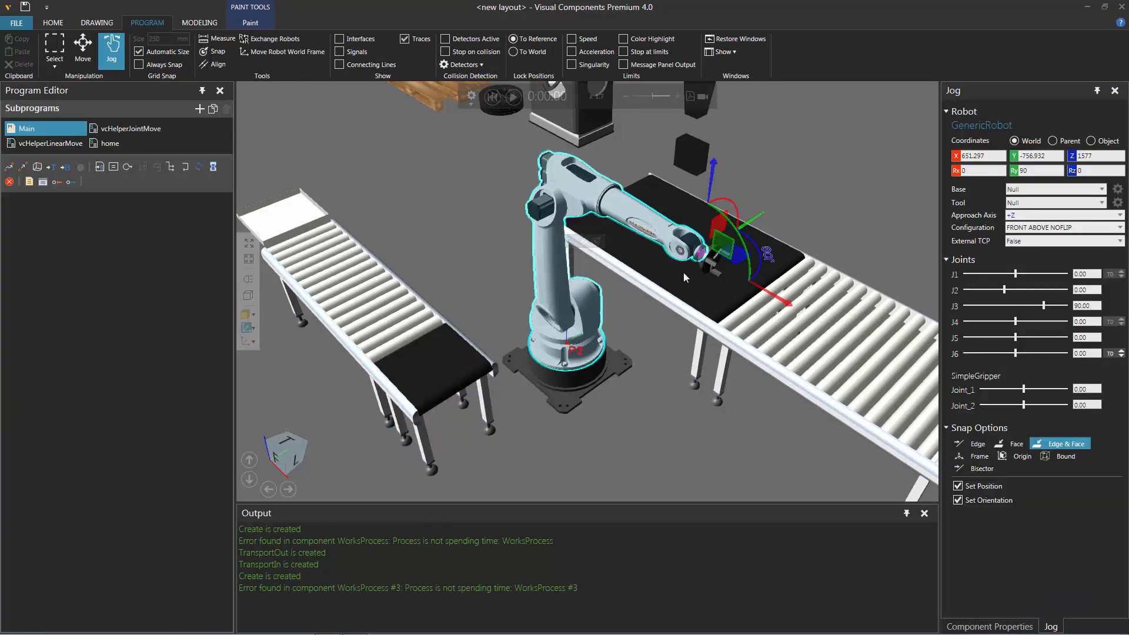
pyautogui.scroll(3, 683, 273)
pyautogui.scroll(-3, 700, 294)
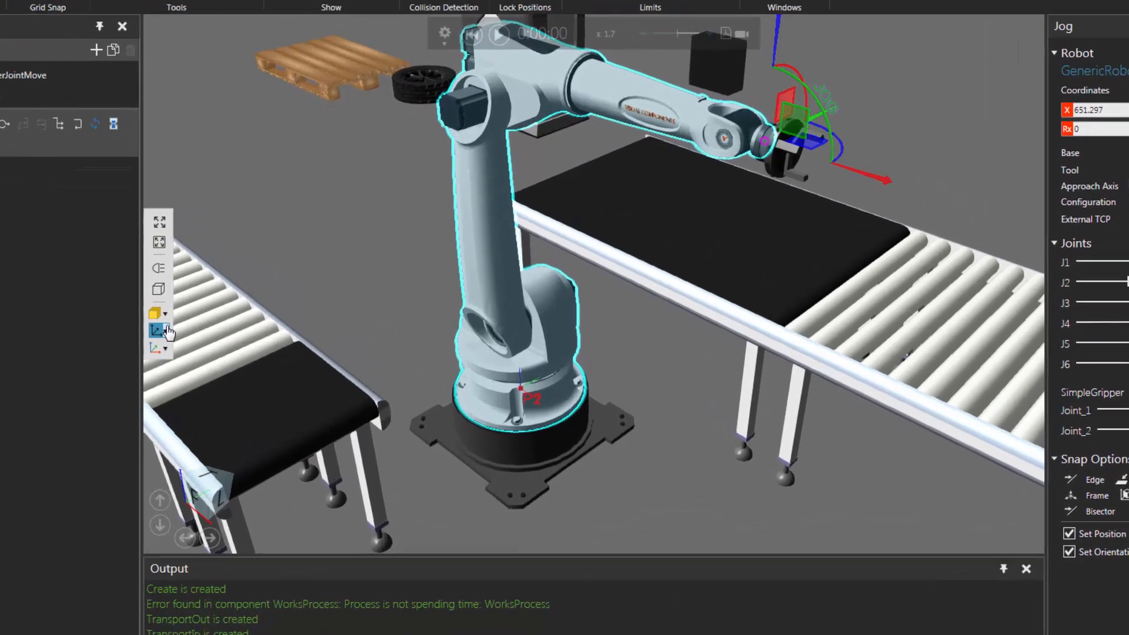
pyautogui.click(254, 328)
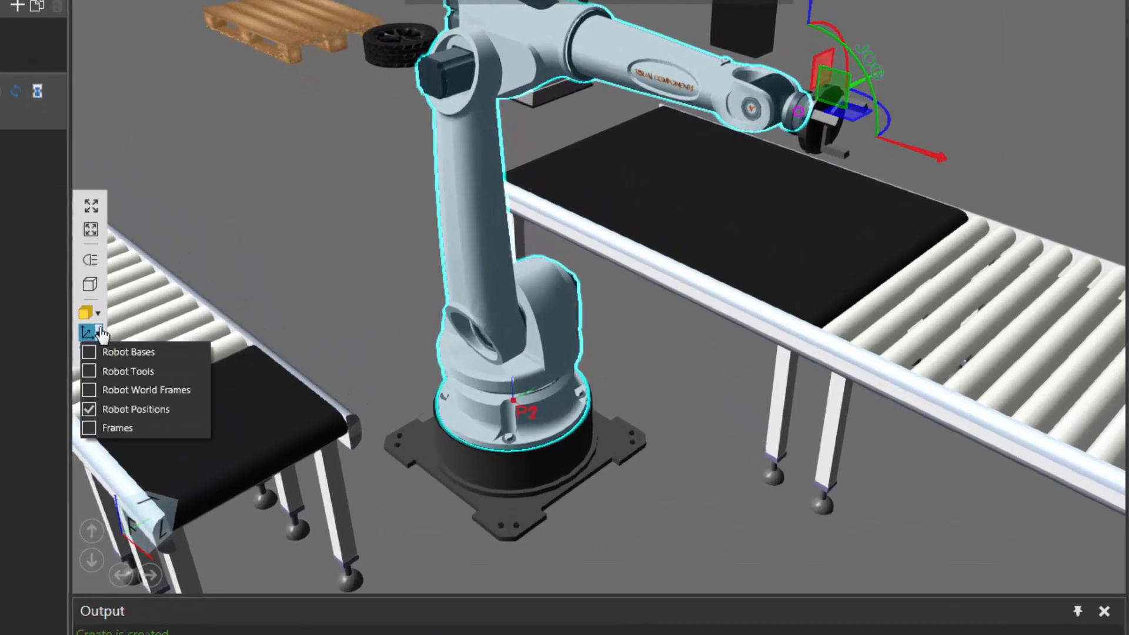
pyautogui.click(95, 377)
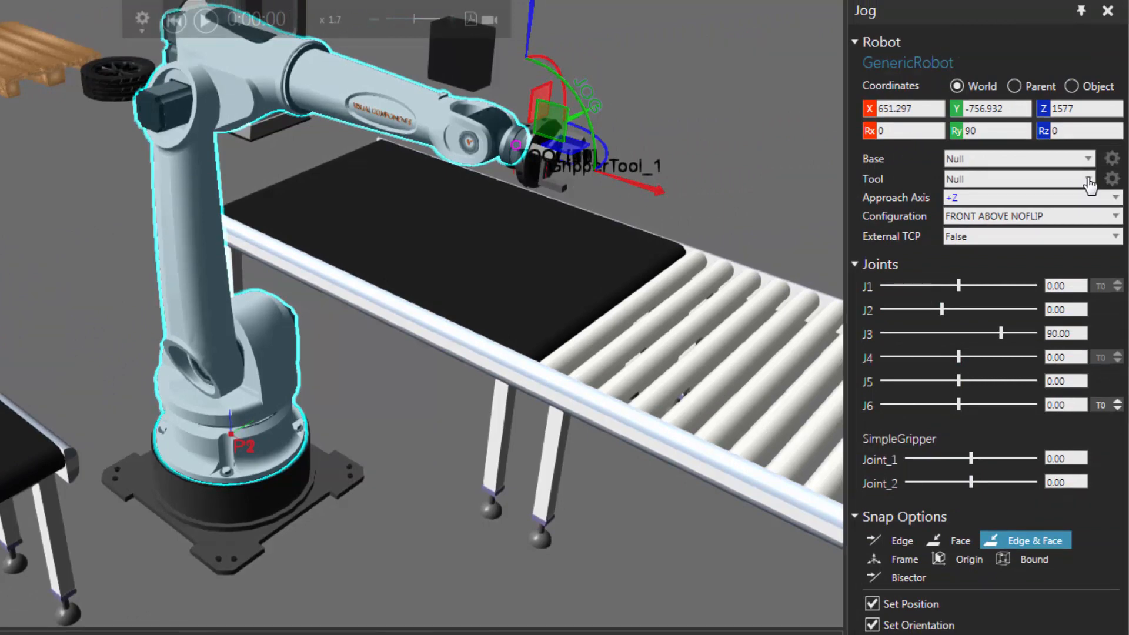
pyautogui.click(1088, 179)
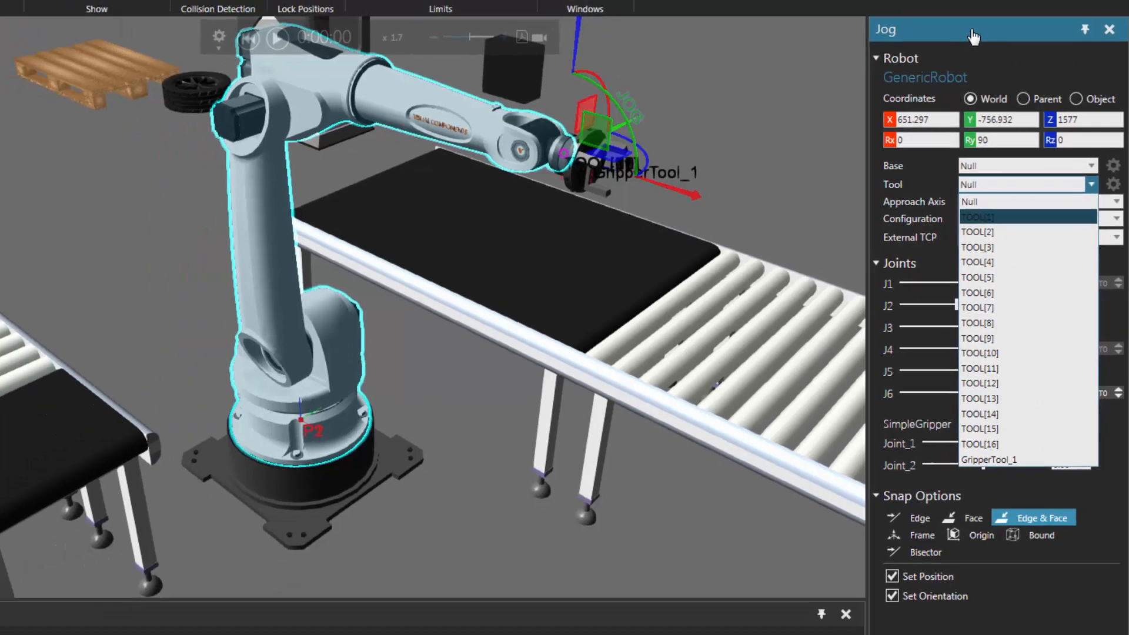
pyautogui.click(960, 11)
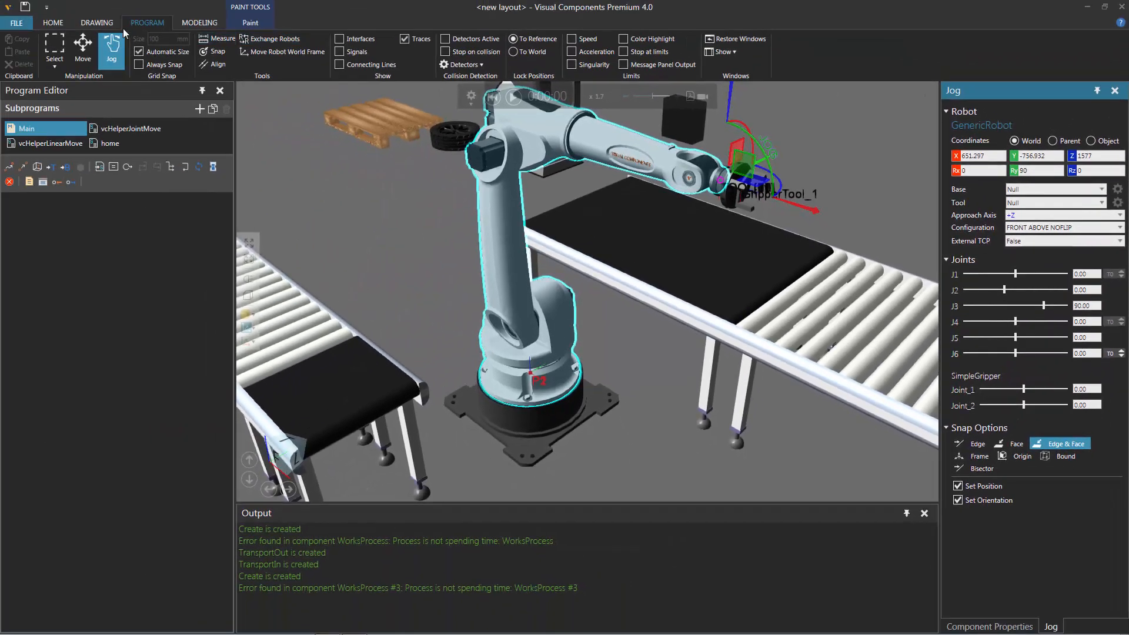
# Step: Set the tyre process's TCP name to GripperTool_1 and create the Feed task
pyautogui.click(51, 22)
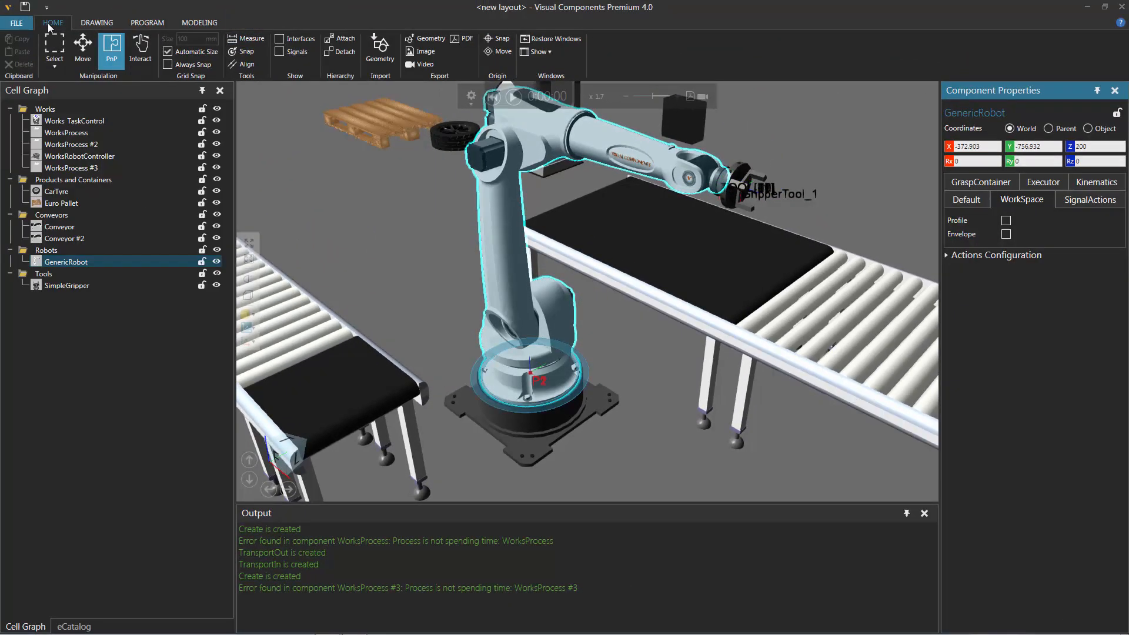
pyautogui.click(346, 387)
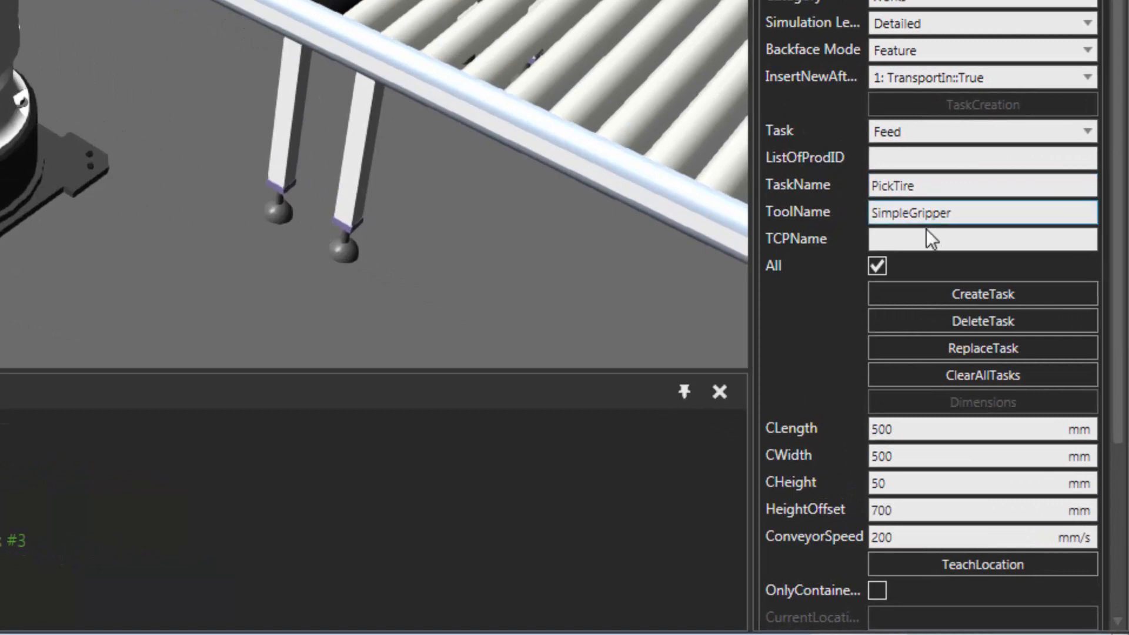
pyautogui.click(997, 377)
pyautogui.write('Gr')
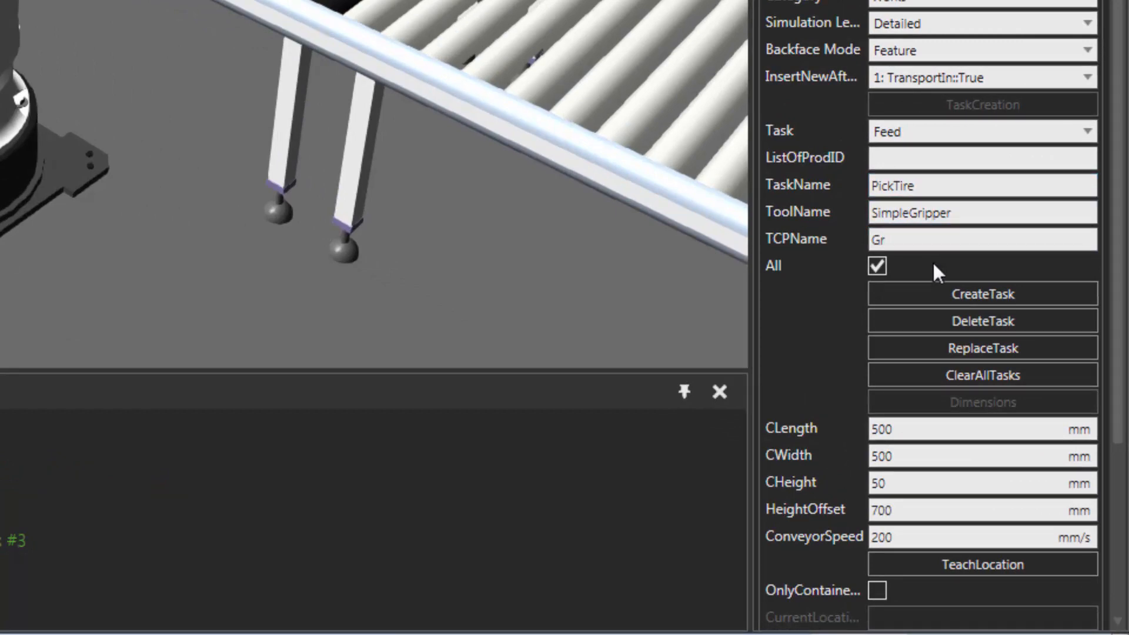
pyautogui.write('ipperTool_1')
pyautogui.press('Return')
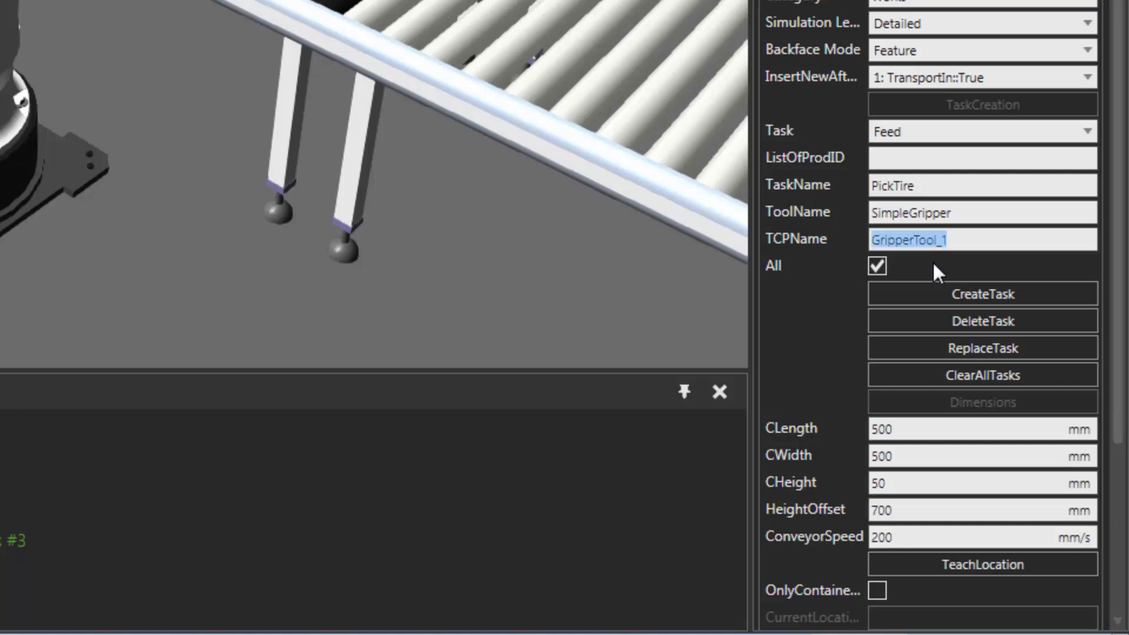
pyautogui.click(947, 298)
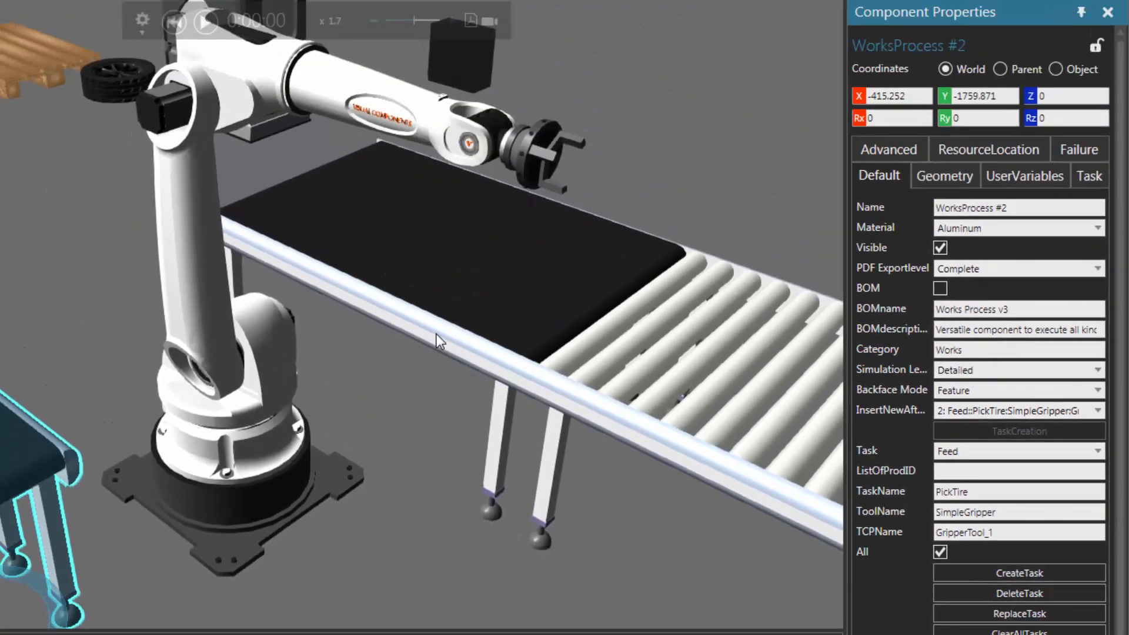
# Step: Set the robot controller's task list to PickTire
pyautogui.click(307, 473)
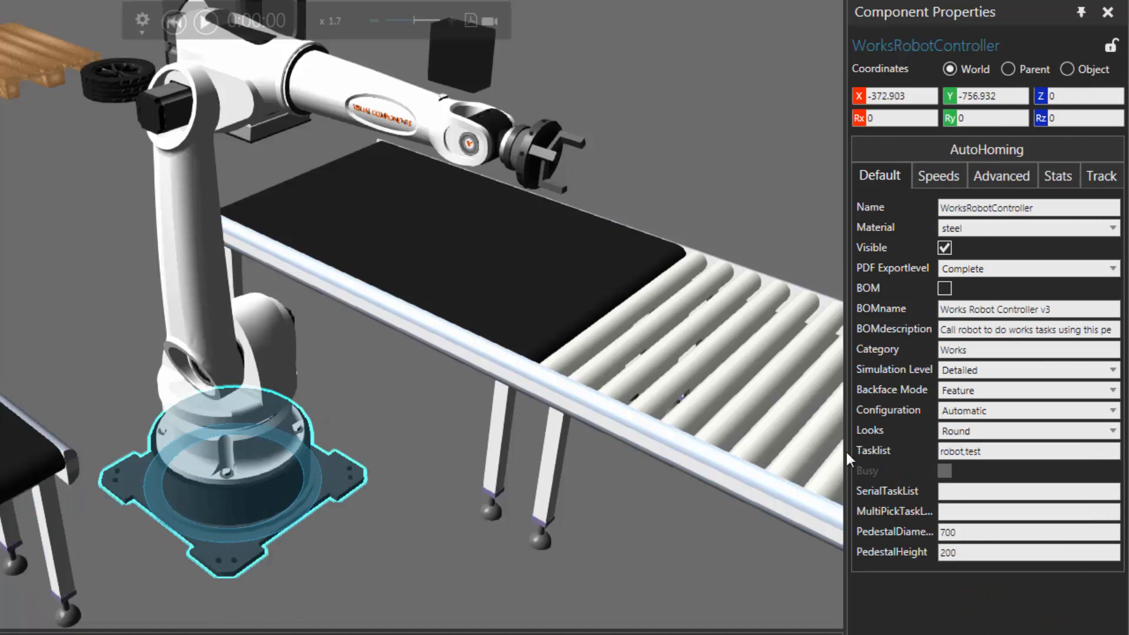
pyautogui.click(970, 451)
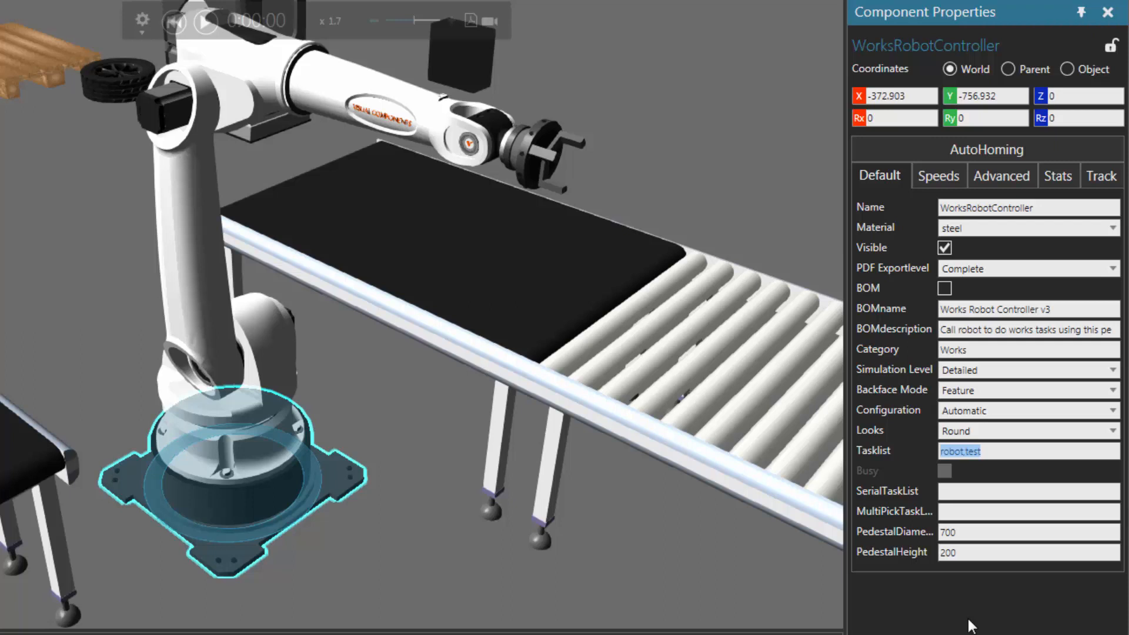
pyautogui.write('PickTire')
pyautogui.press('Return')
# Step: Add a Need task for product ID CarTyre to the pallet conveyor's works process, following its Euro Pallet Create task
pyautogui.click(490, 237)
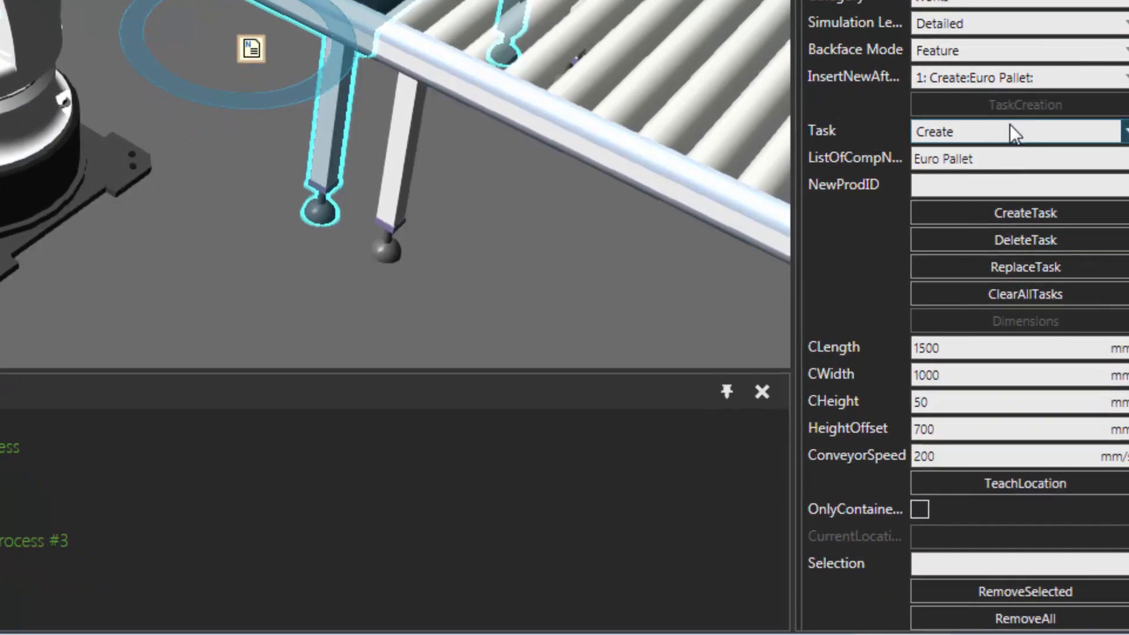
pyautogui.click(1024, 128)
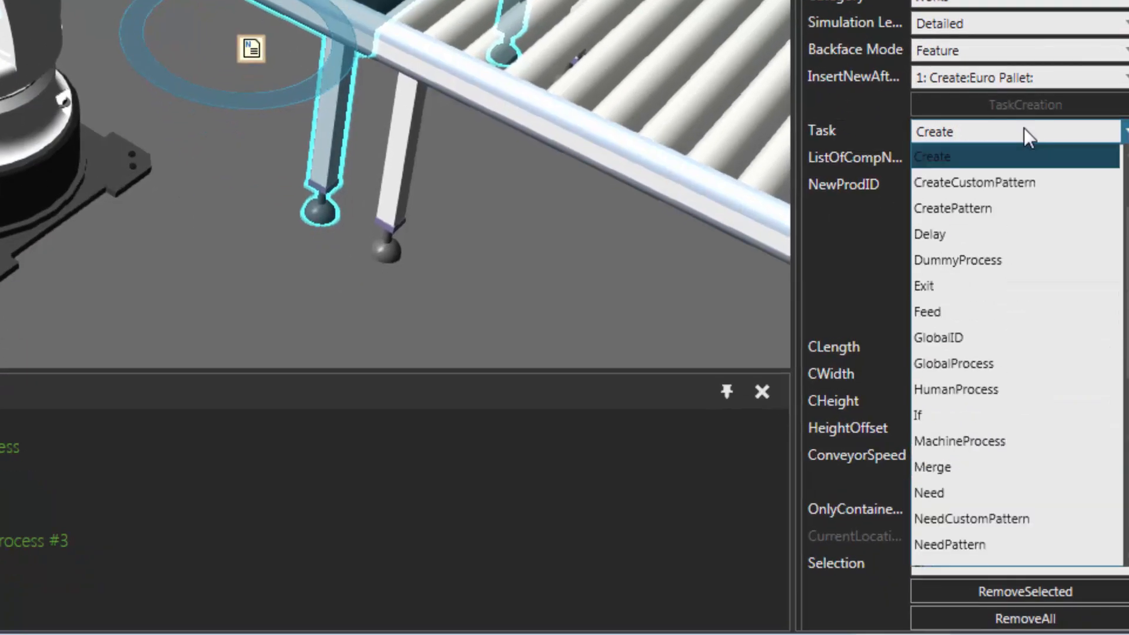
pyautogui.scroll(-2, 1028, 267)
pyautogui.click(1028, 380)
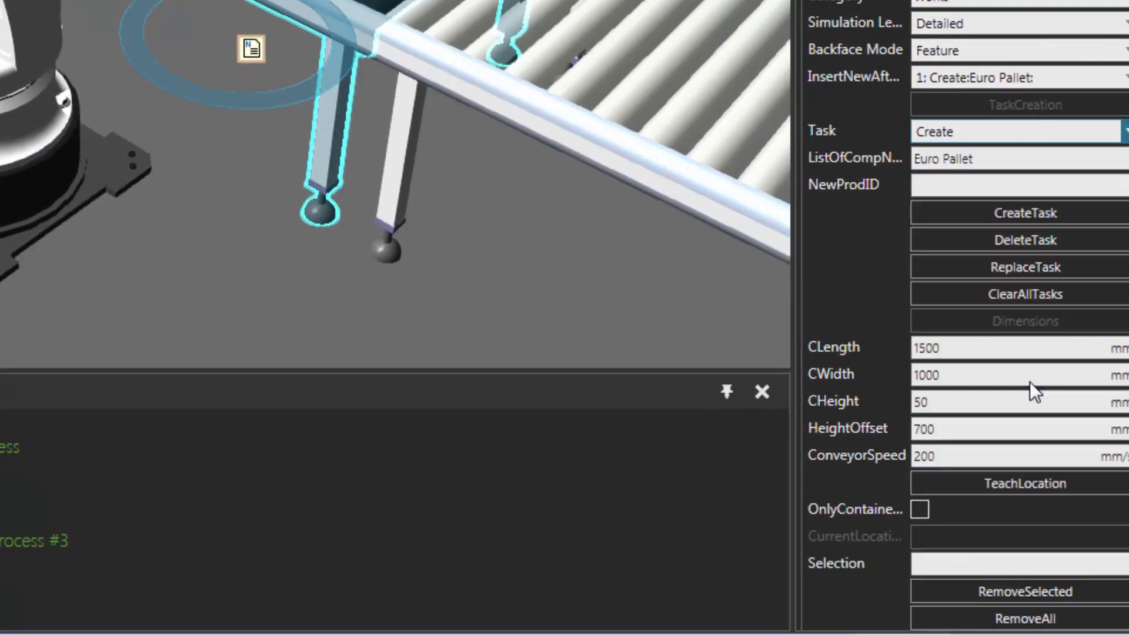
pyautogui.click(931, 163)
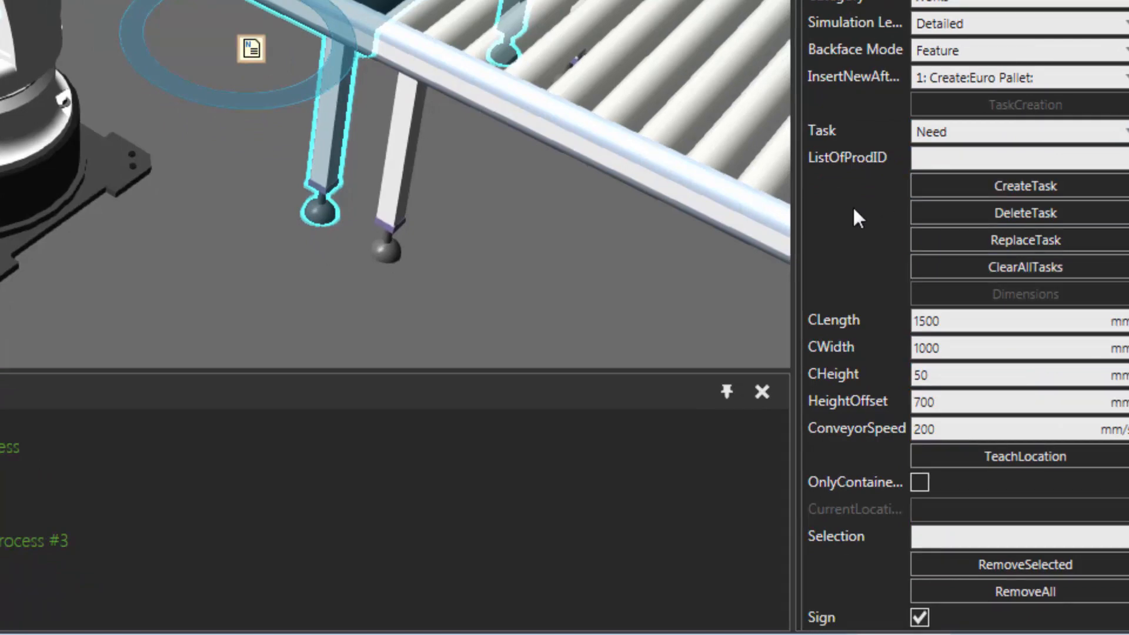
pyautogui.write('CarTyre')
pyautogui.press('Return')
pyautogui.click(927, 185)
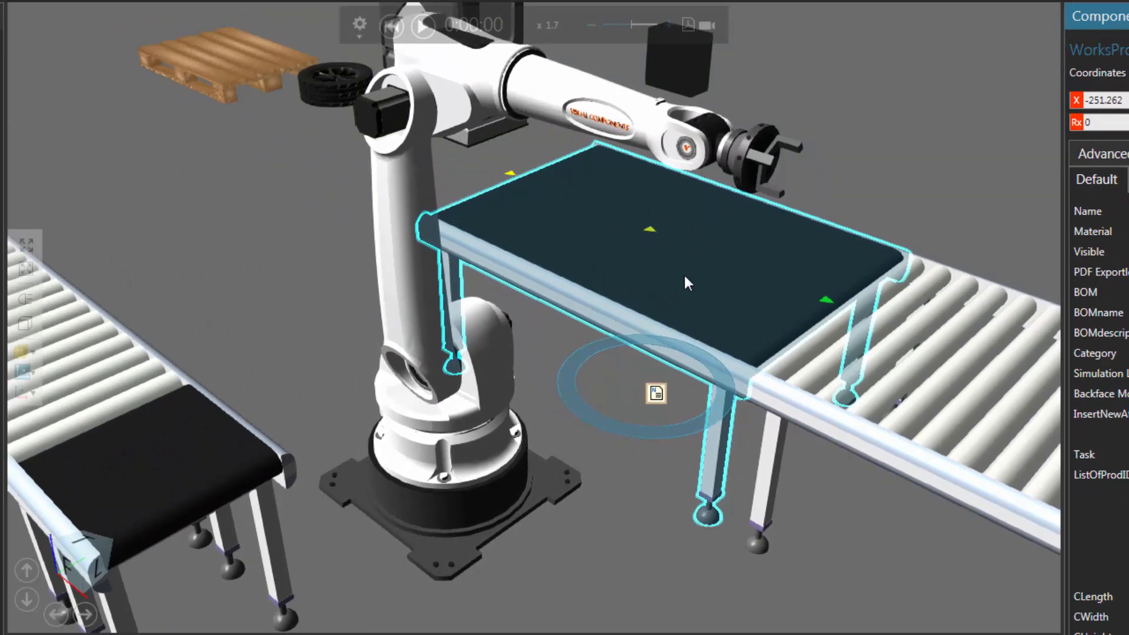
# Step: Run the simulation and pause it once the robot has placed the first tyre on the pallet
pyautogui.click(447, 530)
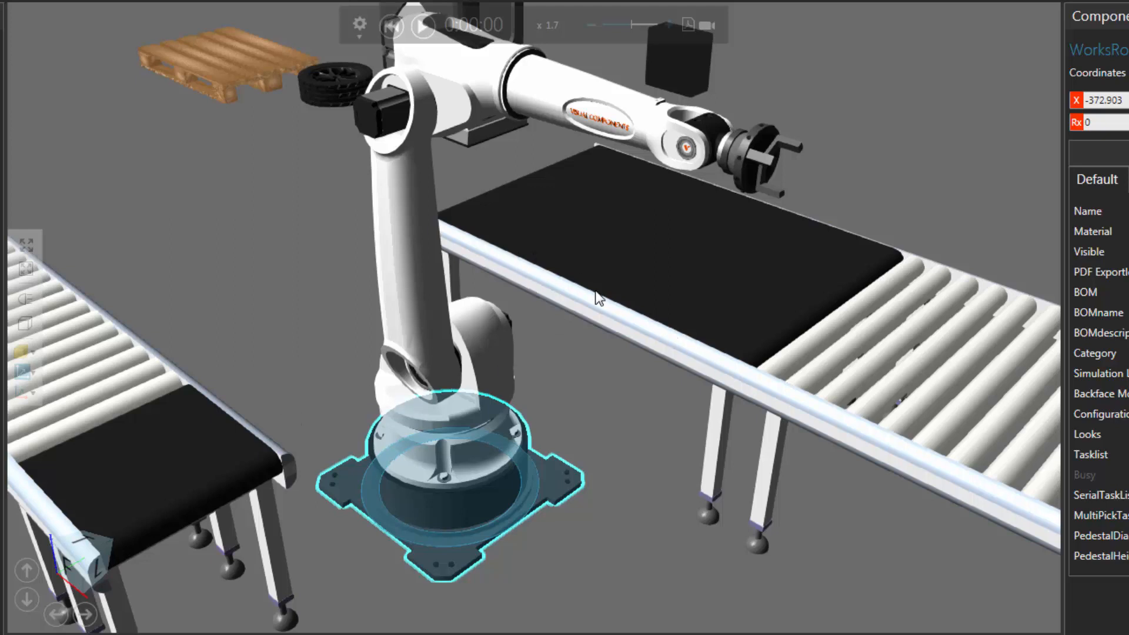
pyautogui.click(422, 26)
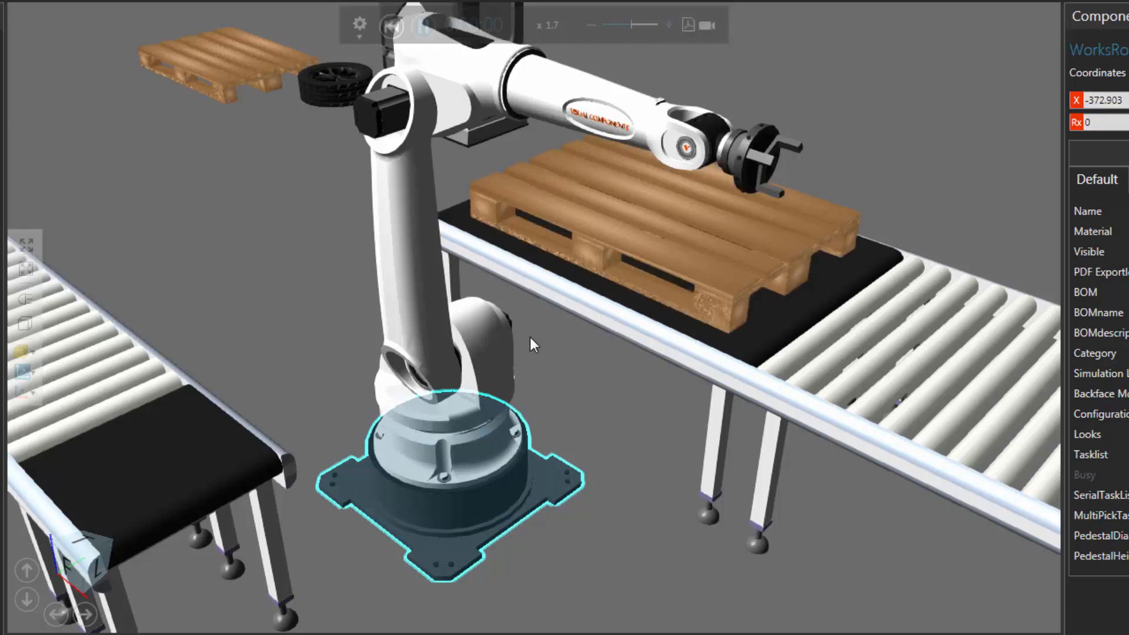
pyautogui.scroll(-3, 531, 337)
pyautogui.moveTo(640, 453); pyautogui.dragTo(650, 494, button='right')
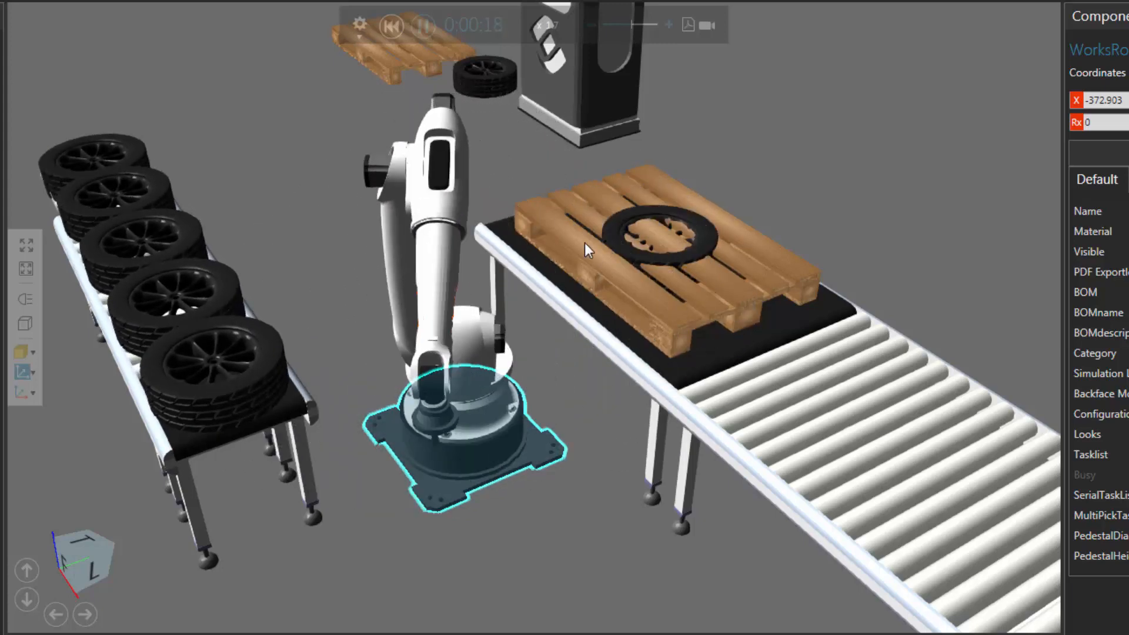
pyautogui.click(422, 25)
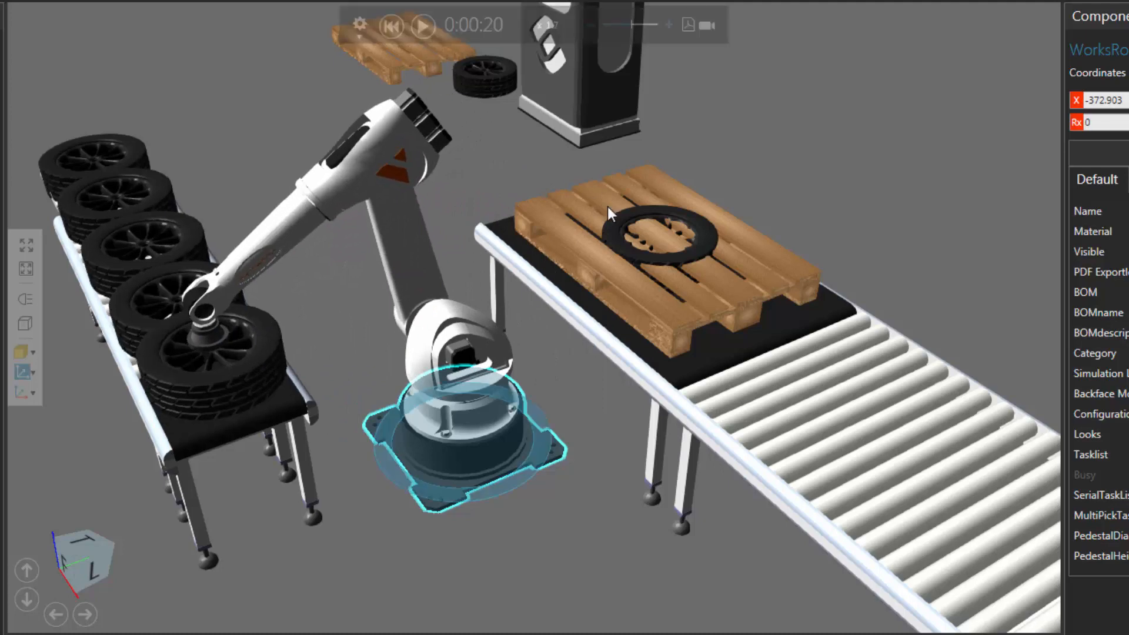
# Step: Inspect the tyre placed on the pallet and lift it straight up along Z above the pallet's surface
pyautogui.scroll(6, 608, 207)
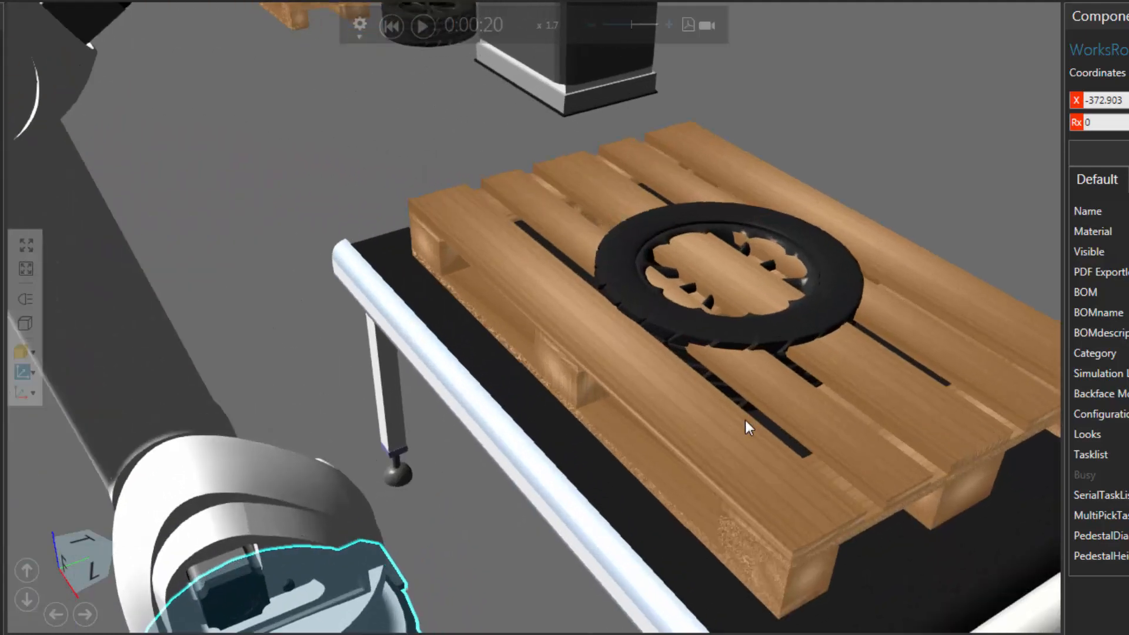
pyautogui.moveTo(745, 420); pyautogui.dragTo(662, 411, button='middle')
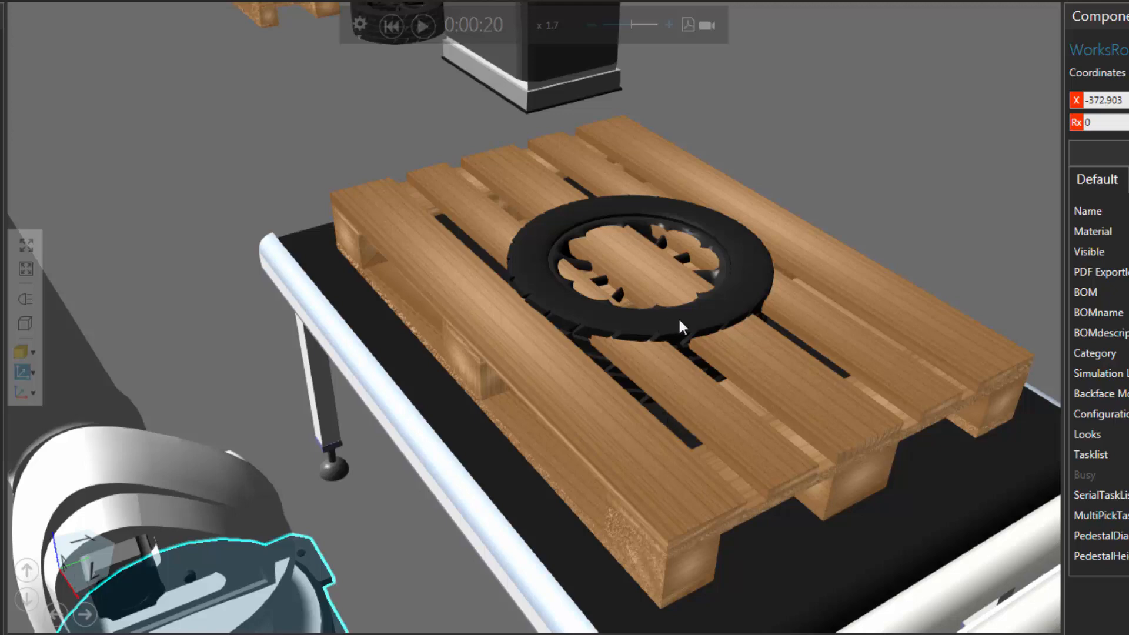
pyautogui.moveTo(647, 387); pyautogui.dragTo(654, 384, button='right')
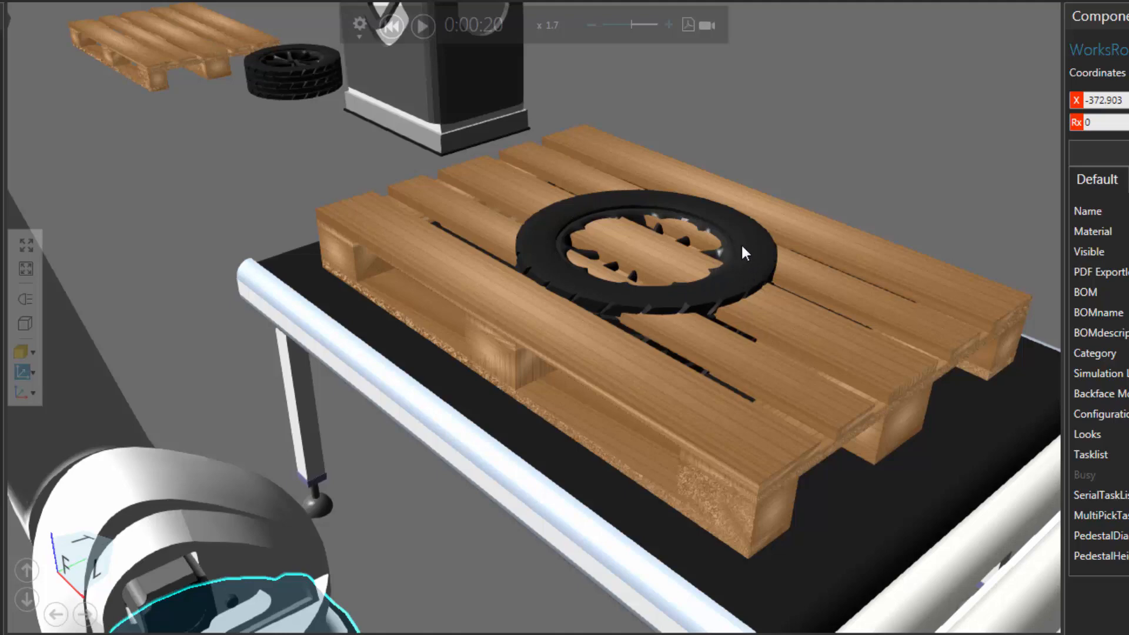
pyautogui.click(743, 278)
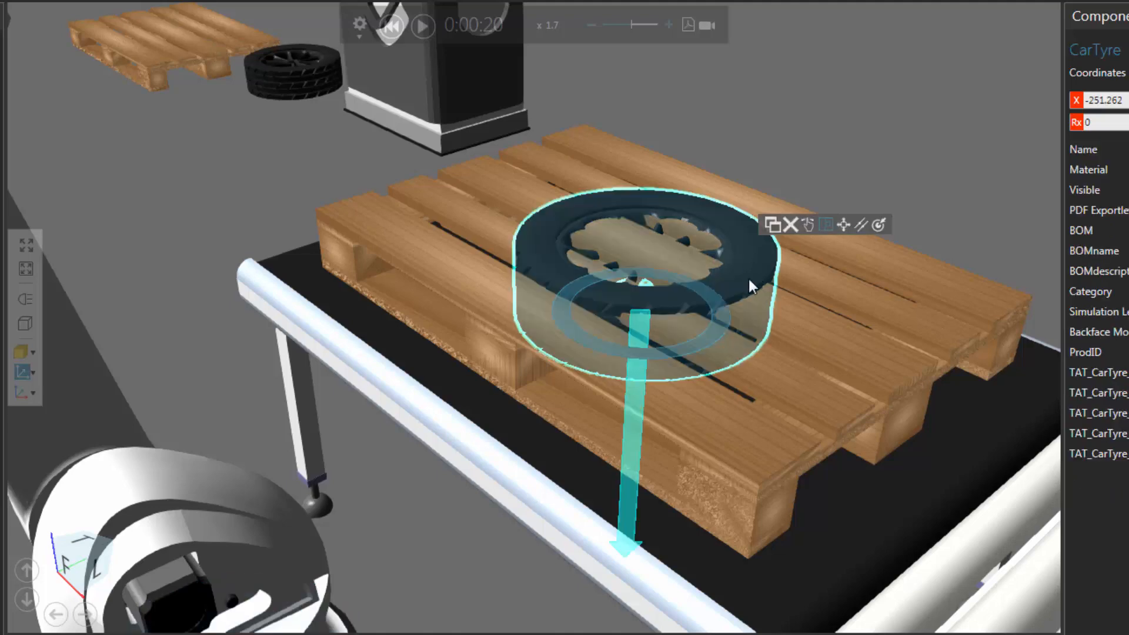
pyautogui.moveTo(576, 386); pyautogui.dragTo(633, 397, button='right')
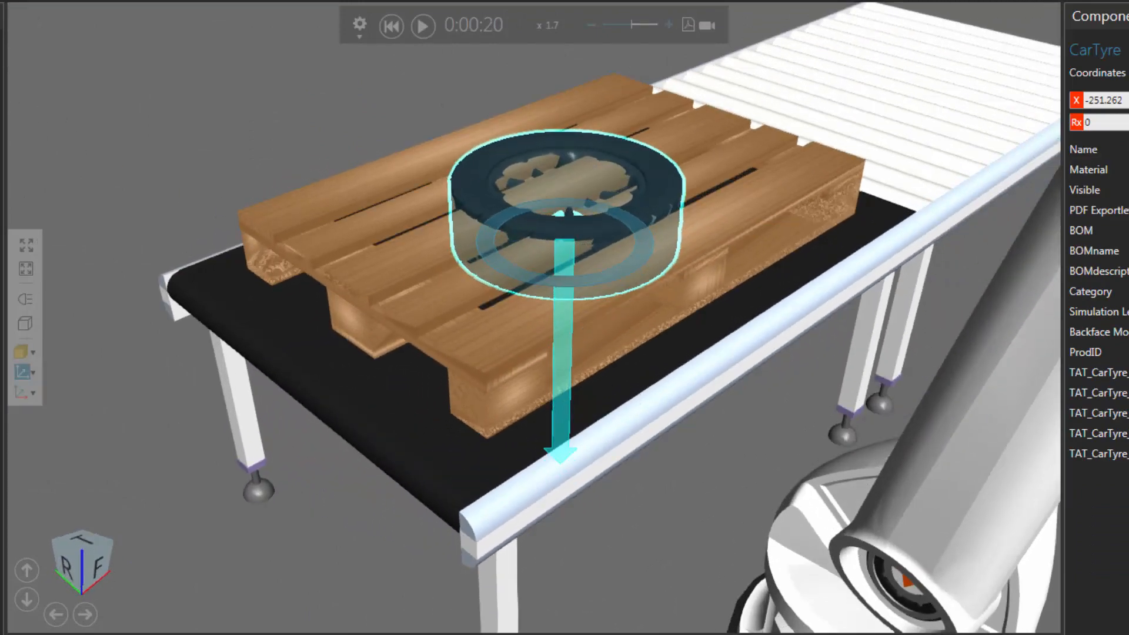
pyautogui.click(1, 1)
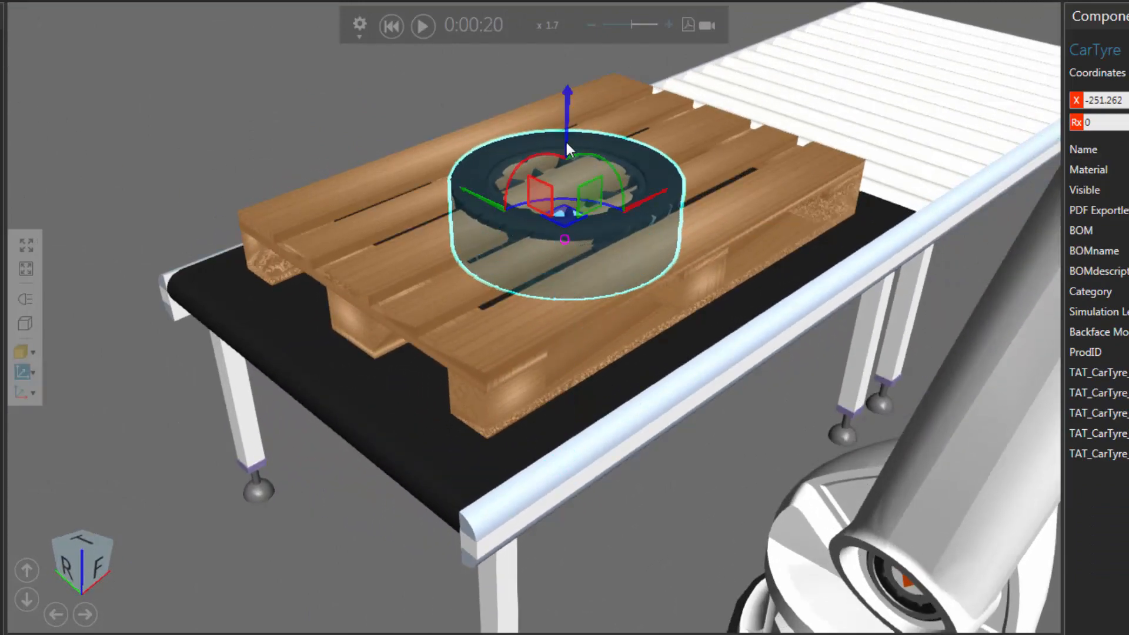
pyautogui.moveTo(566, 126); pyautogui.dragTo(550, 37)
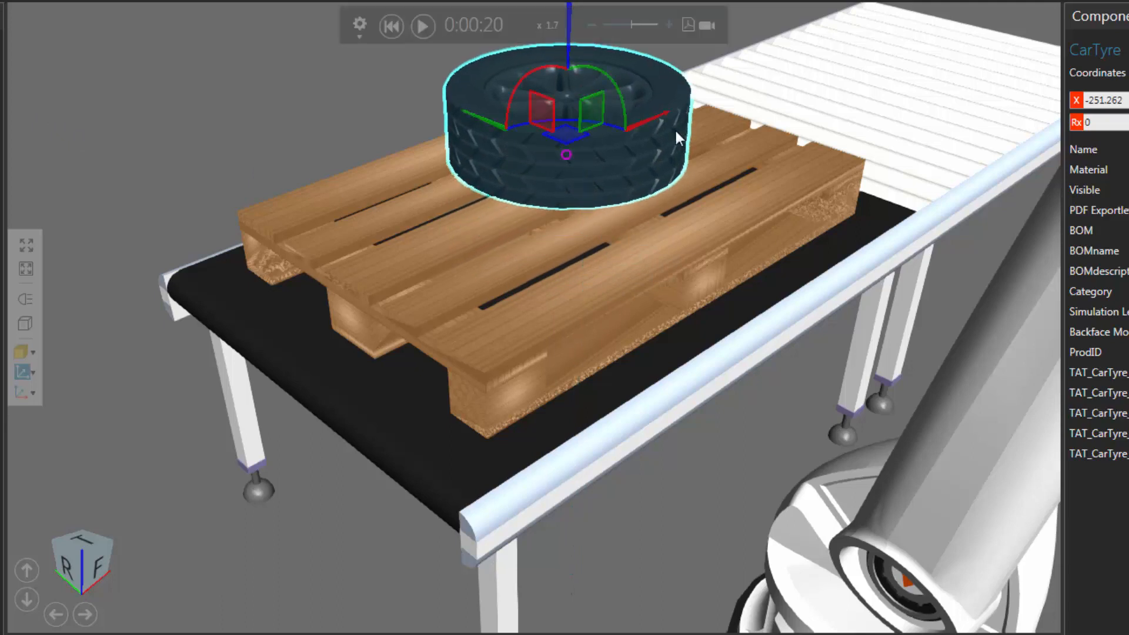
# Step: Align a point on the tyre's bottom edge with the pallet's upper corner at the robot-side end
pyautogui.moveTo(798, 362); pyautogui.dragTo(777, 399, button='middle')
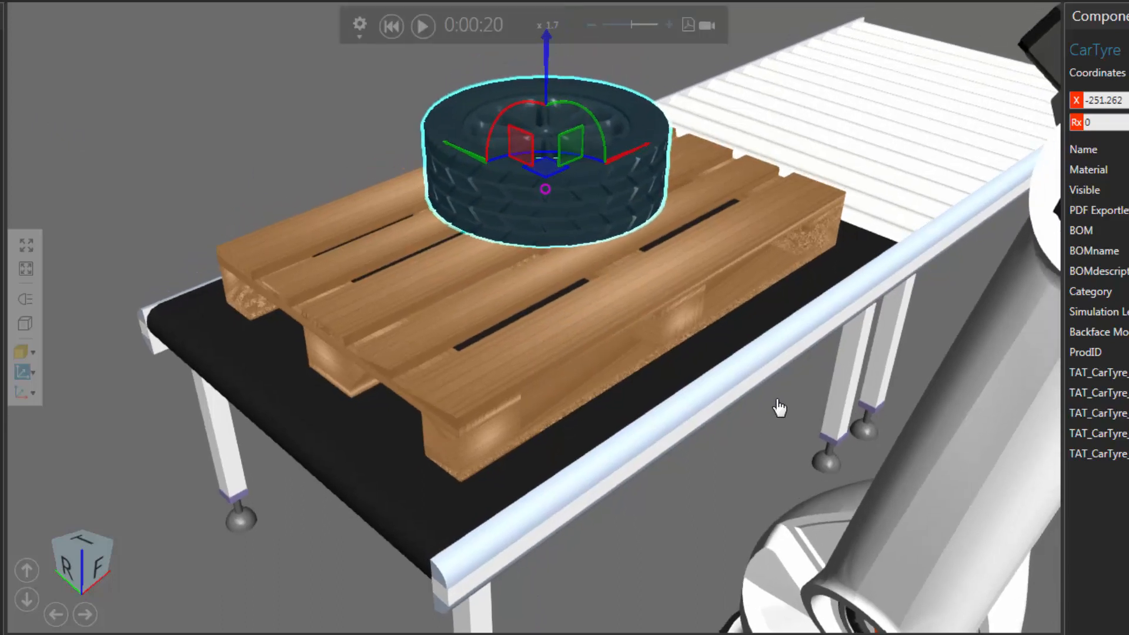
pyautogui.press('shift')
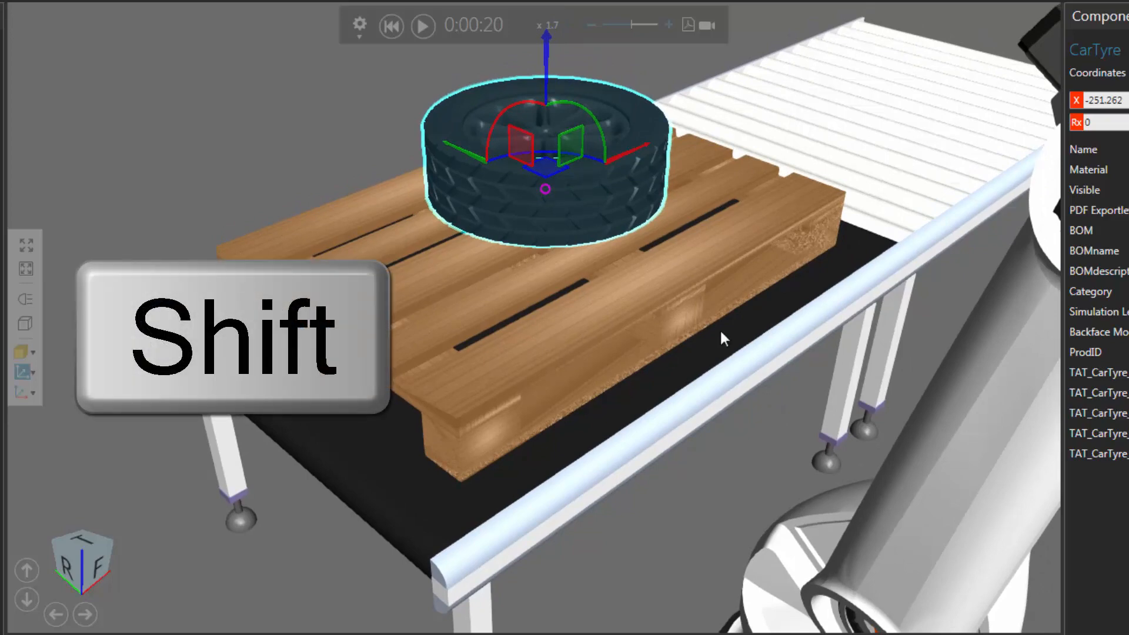
pyautogui.press('shift')
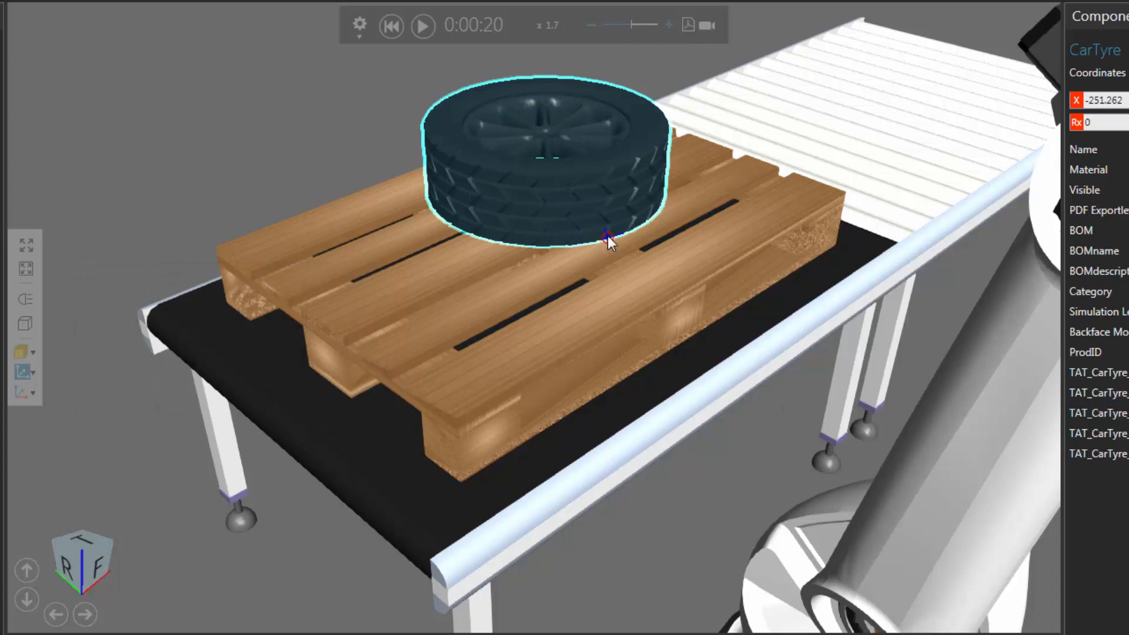
pyautogui.moveTo(608, 235); pyautogui.dragTo(459, 416)
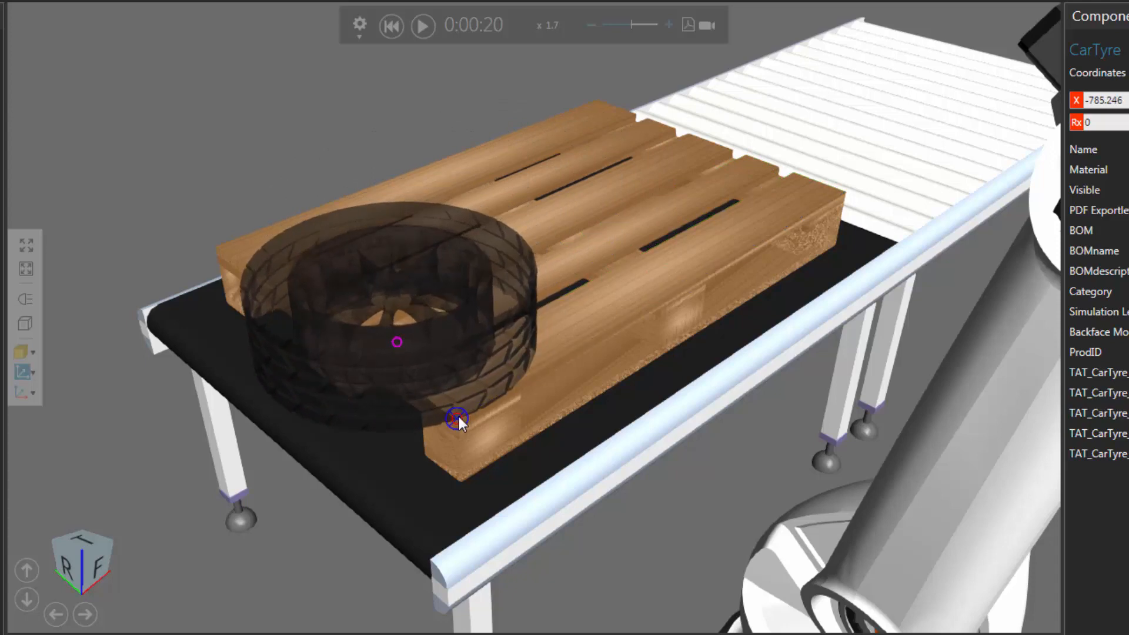
pyautogui.moveTo(458, 416); pyautogui.dragTo(459, 417)
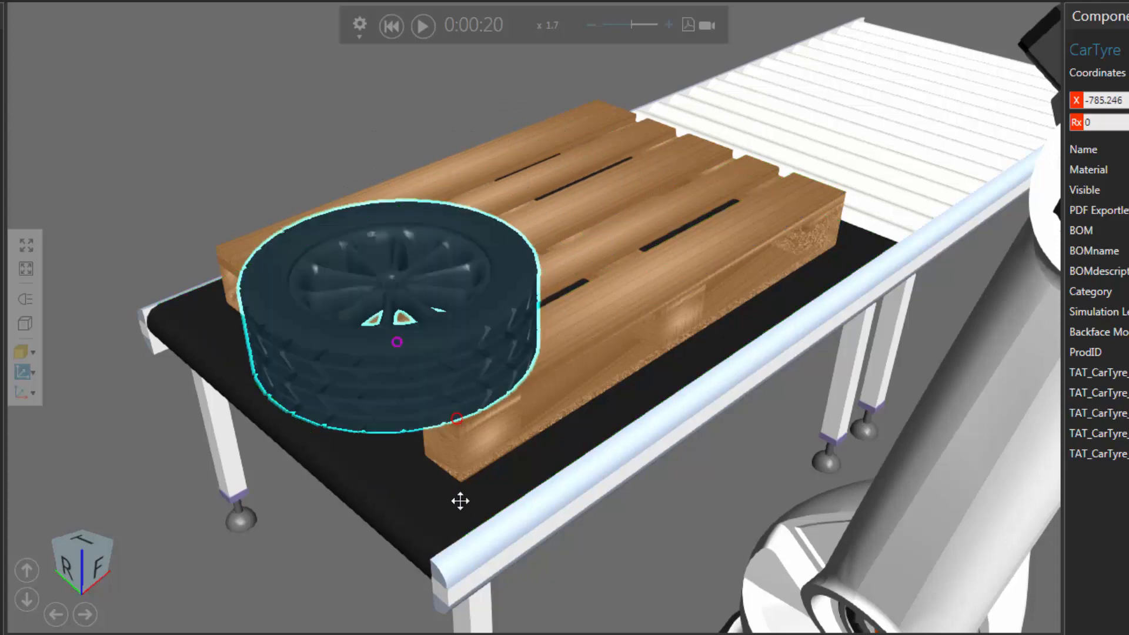
# Step: Shift the tyre along its Y axis towards the robot-side edge of the pallet
pyautogui.moveTo(461, 502); pyautogui.dragTo(468, 502, button='right')
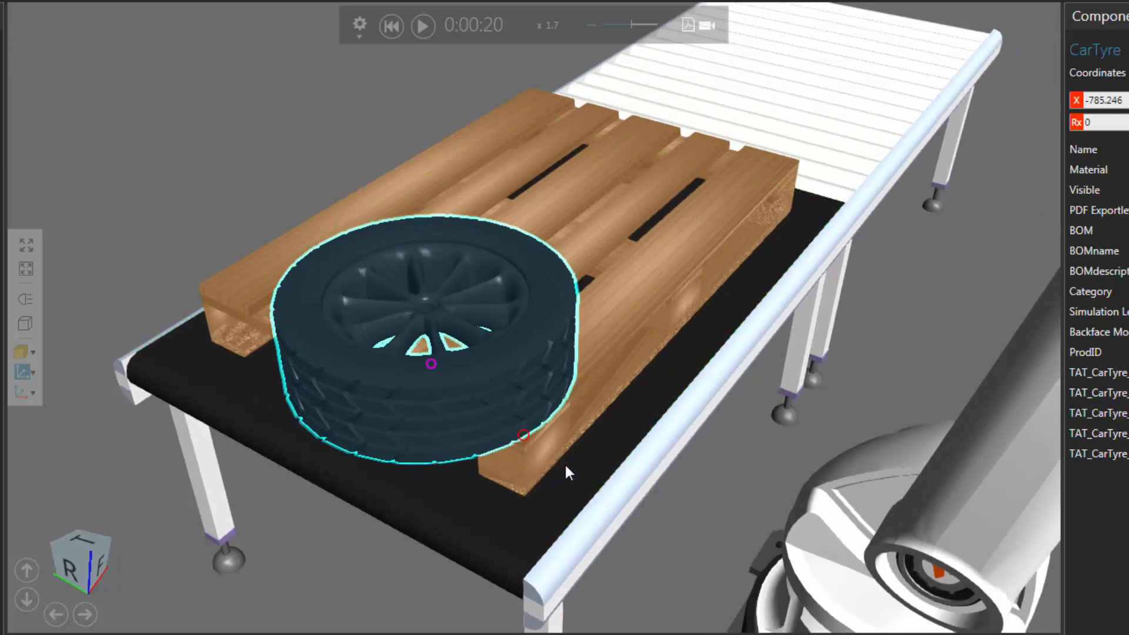
pyautogui.press('Escape')
pyautogui.moveTo(350, 327); pyautogui.dragTo(406, 356)
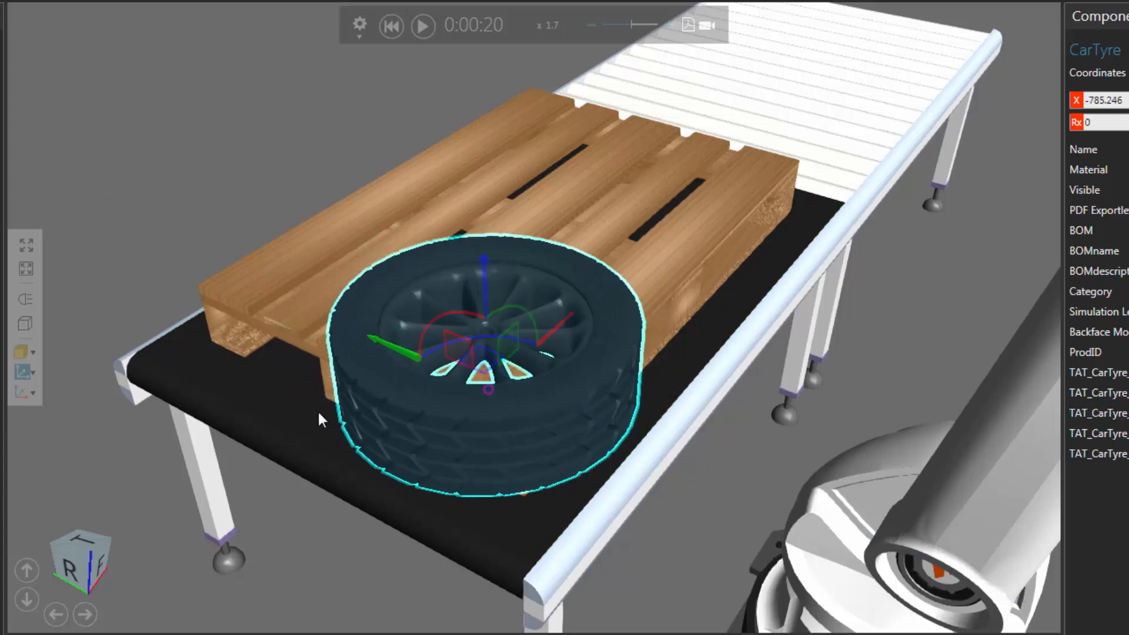
pyautogui.moveTo(314, 433); pyautogui.dragTo(319, 435, button='right')
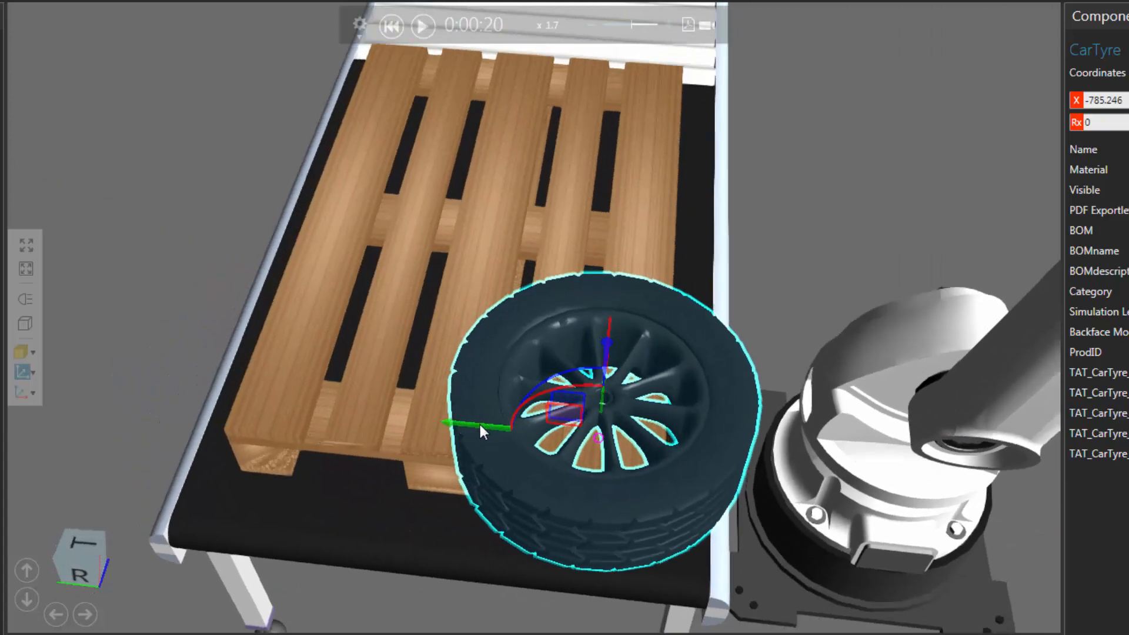
pyautogui.moveTo(479, 425)
pyautogui.mouseDown()
pyautogui.moveTo(515, 428)
pyautogui.moveTo(489, 426)
pyautogui.mouseUp()
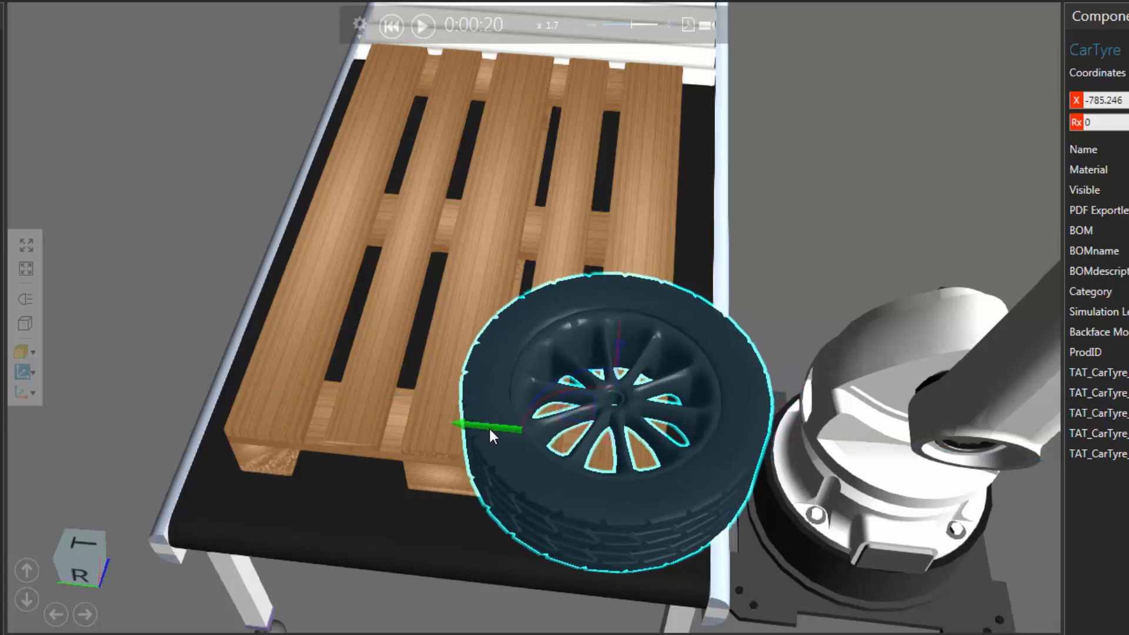
pyautogui.moveTo(741, 553); pyautogui.dragTo(730, 544, button='right')
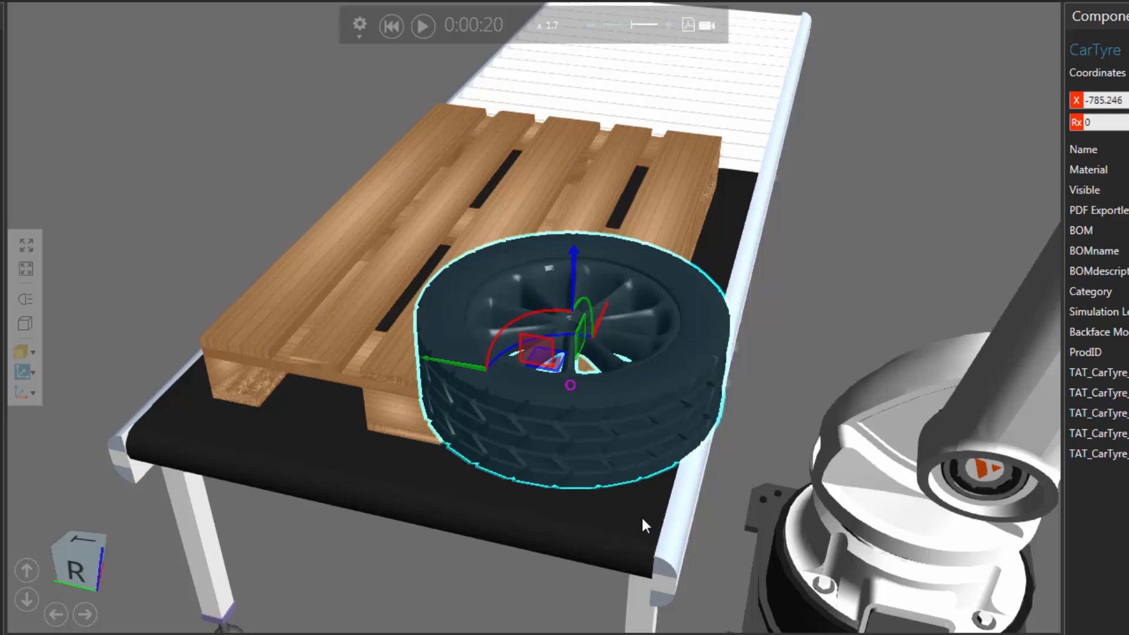
# Step: Teach the pallet and tyre locations to WorksProcess #3, using only the contained components
pyautogui.click(657, 532)
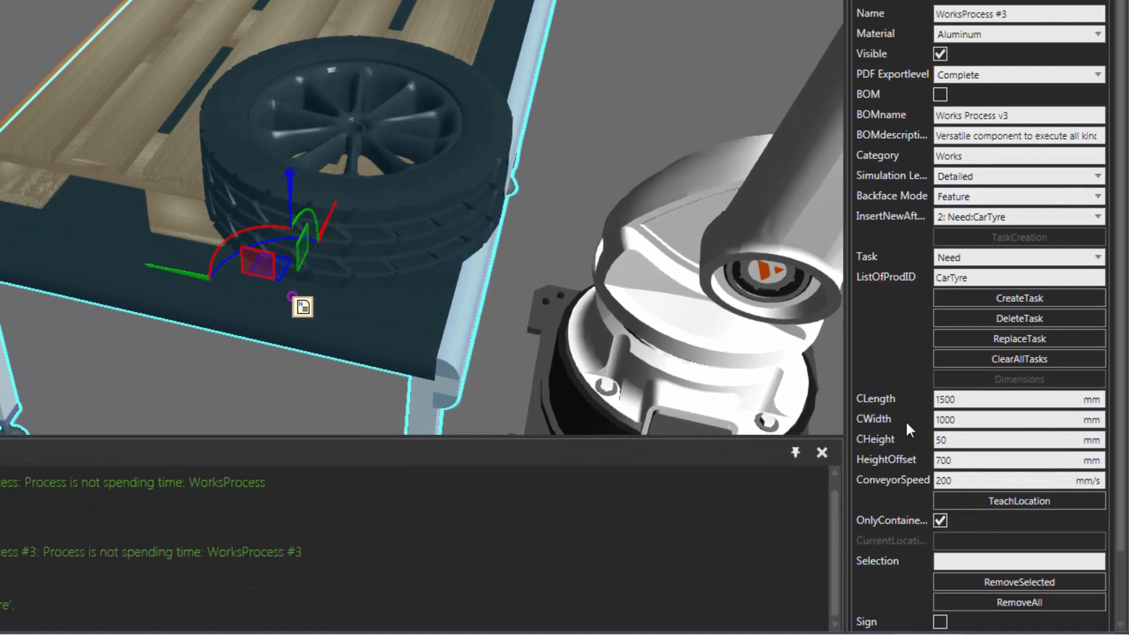
pyautogui.scroll(-2, 905, 420)
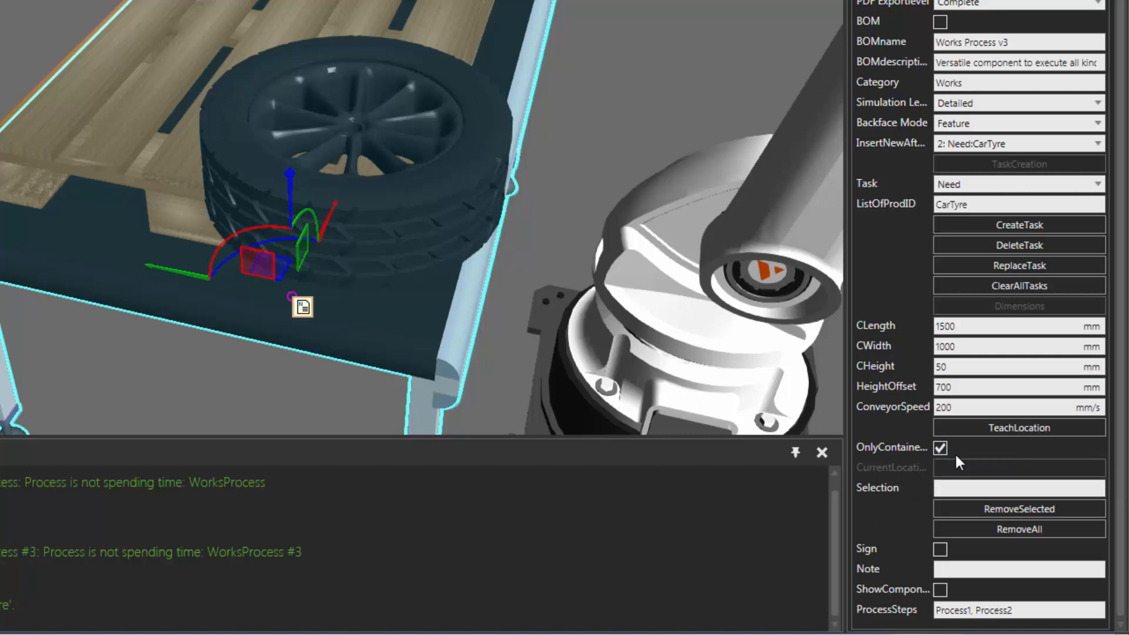
pyautogui.click(980, 426)
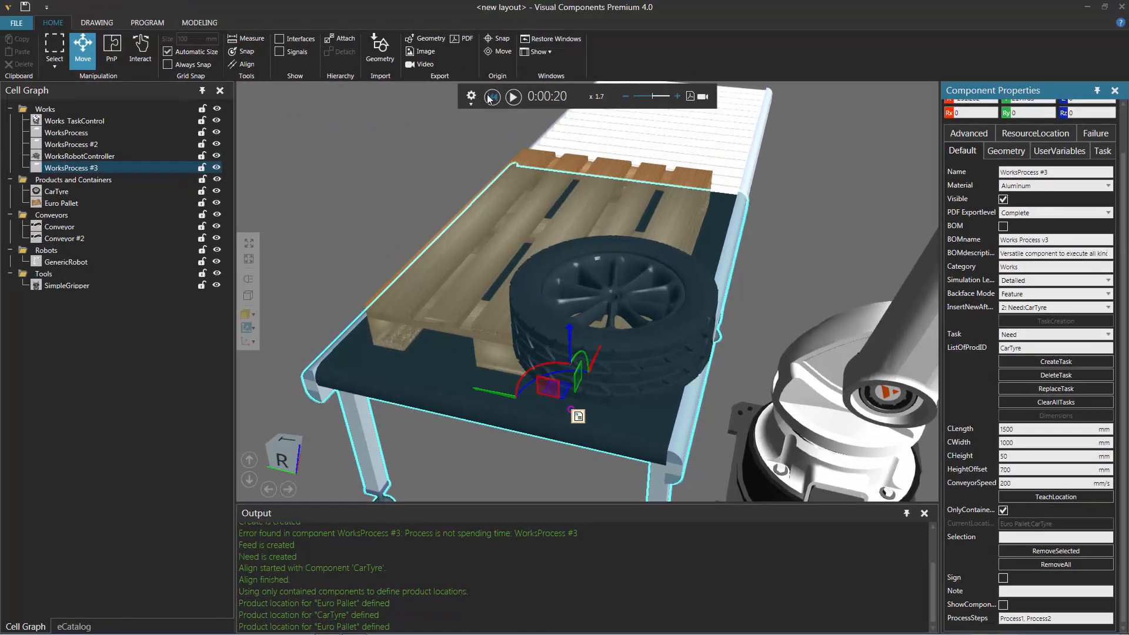
# Step: Reset and rerun the simulation, pausing it once the robot has set the tyre at the taught pallet location
pyautogui.click(491, 97)
pyautogui.click(512, 97)
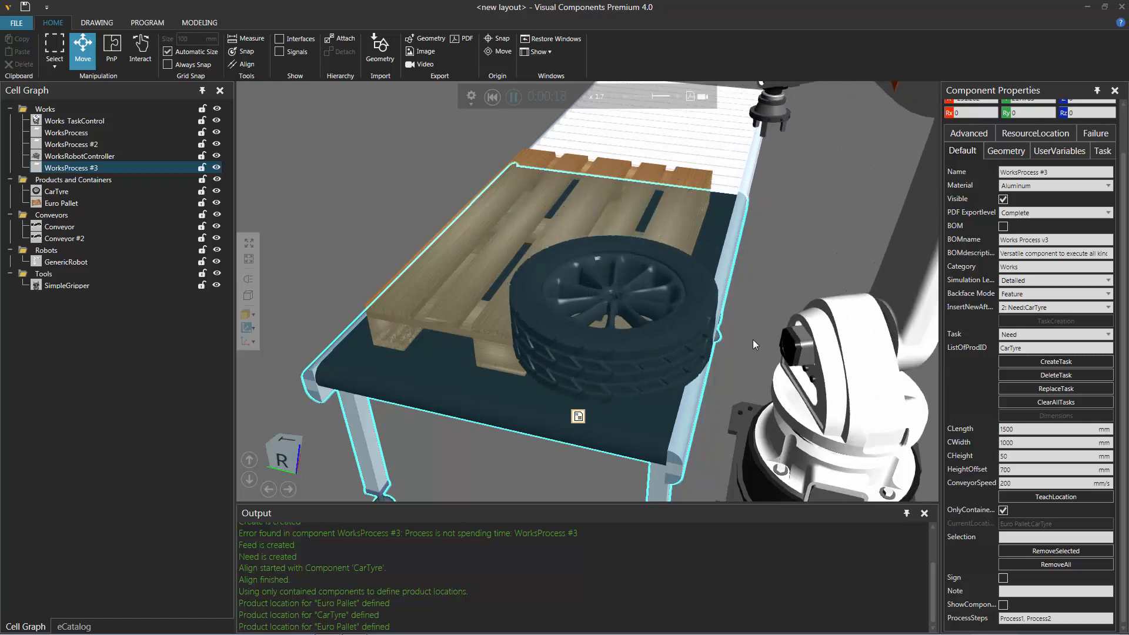
pyautogui.click(514, 97)
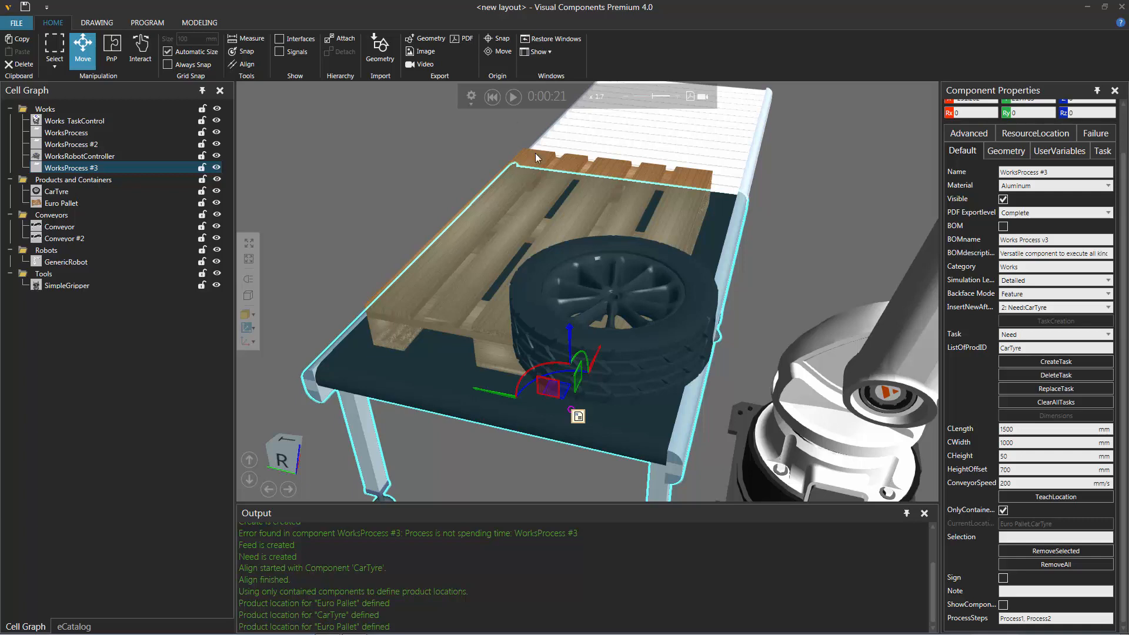
# Step: Measure the placed tyre's X, Y and Z extents between opposite corners of its bounding box, using Bound snapping
pyautogui.moveTo(658, 257); pyautogui.dragTo(653, 259, button='right')
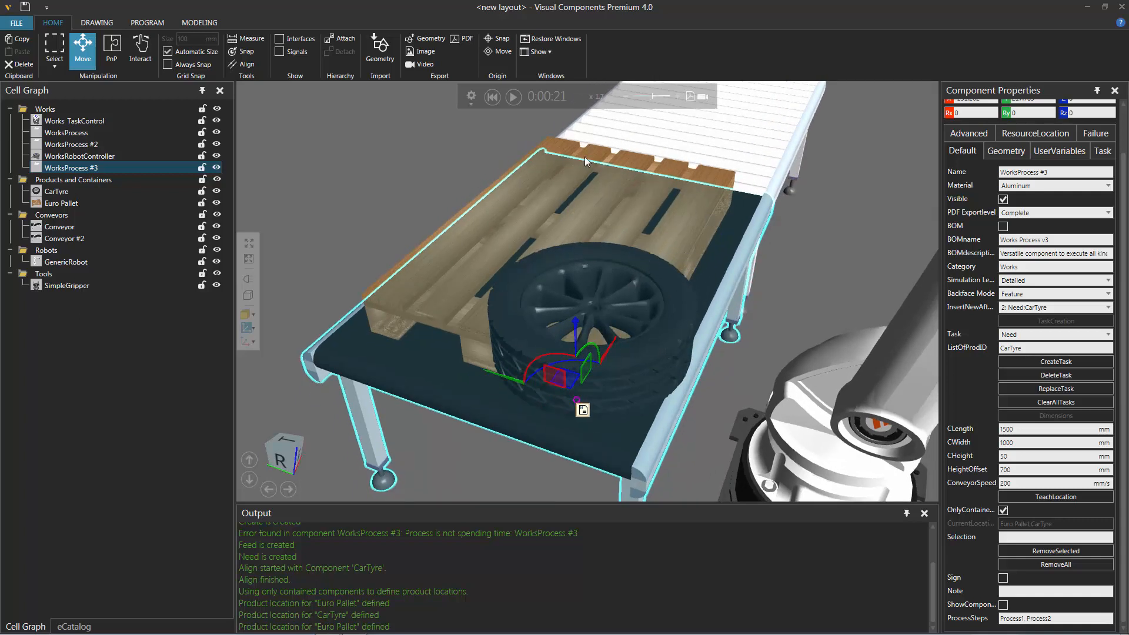
pyautogui.moveTo(562, 295); pyautogui.dragTo(666, 322, button='right')
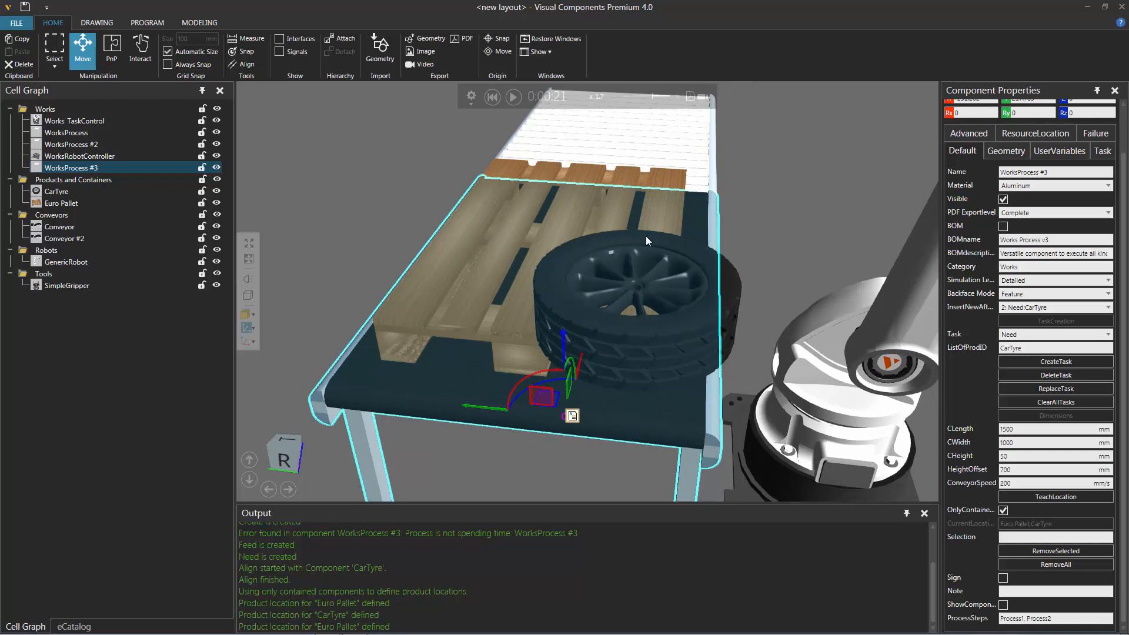
pyautogui.moveTo(643, 266); pyautogui.dragTo(639, 267, button='right')
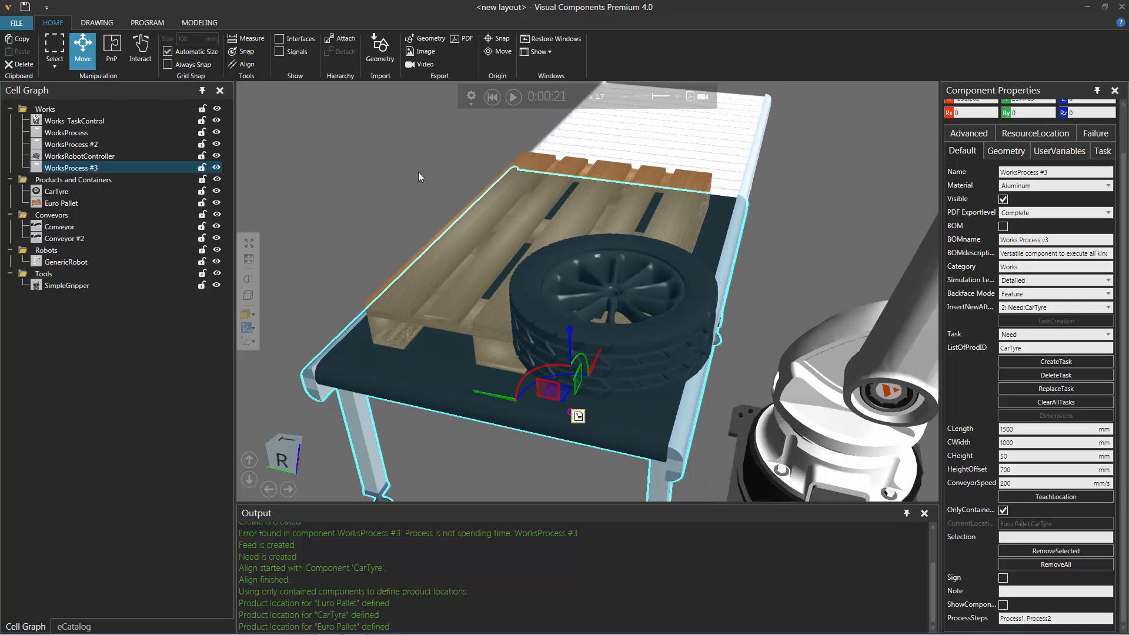
pyautogui.click(253, 38)
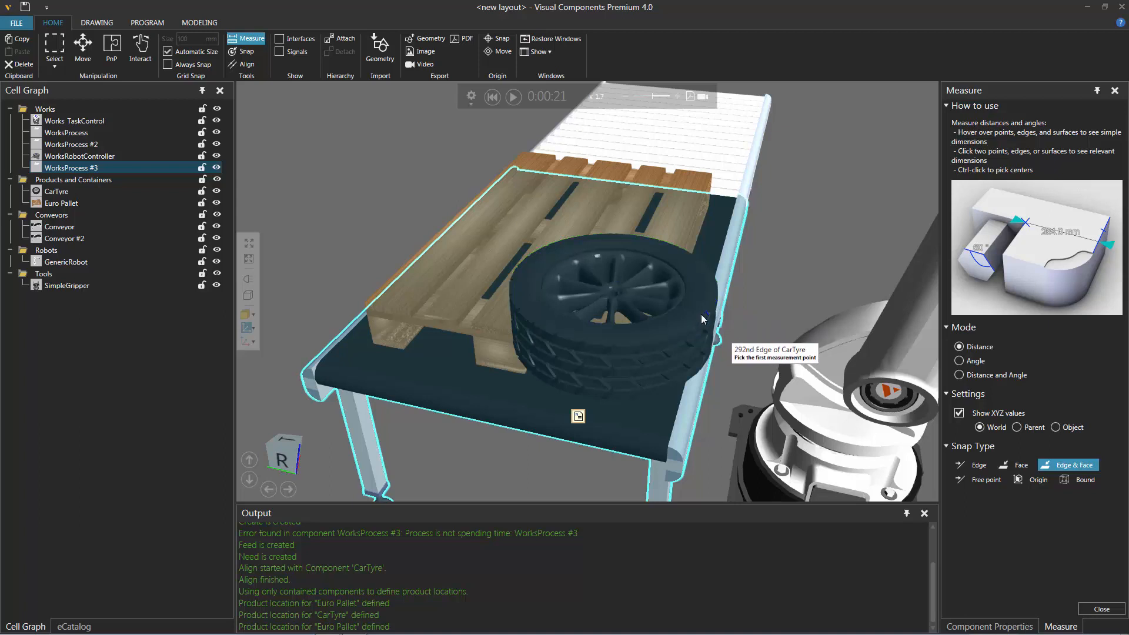
pyautogui.moveTo(700, 314); pyautogui.dragTo(723, 302, button='right')
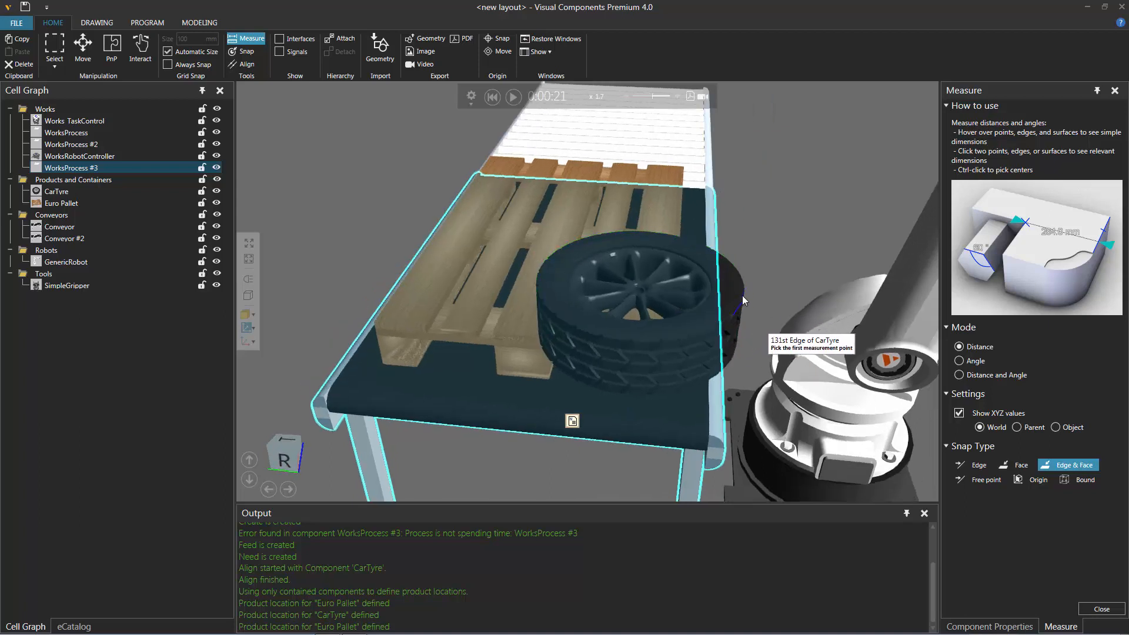
pyautogui.click(1088, 483)
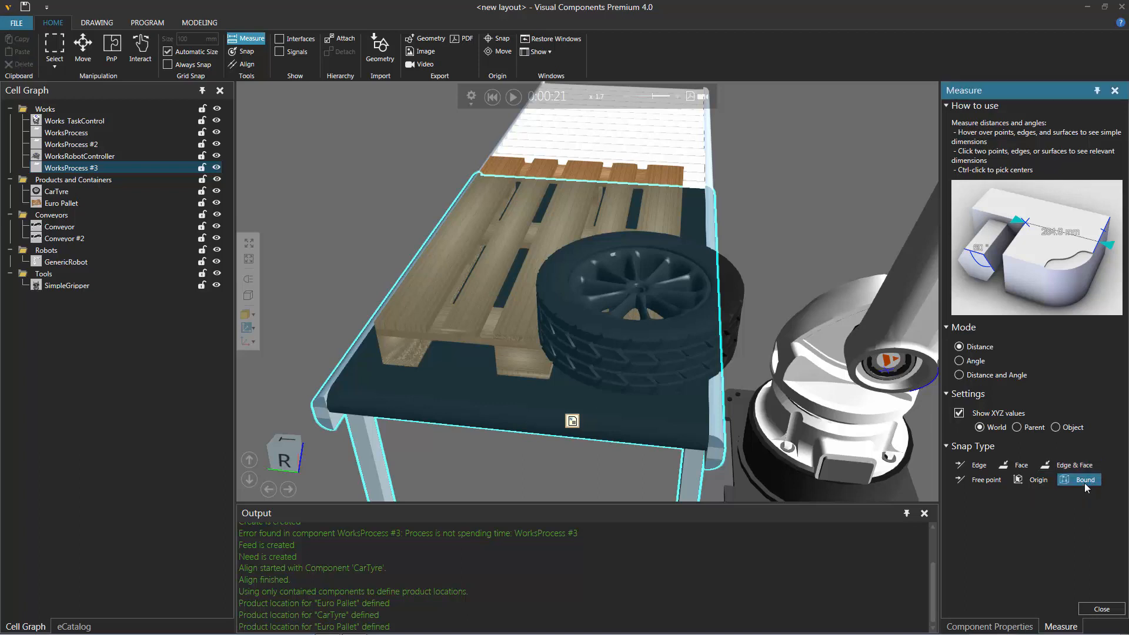
pyautogui.click(728, 253)
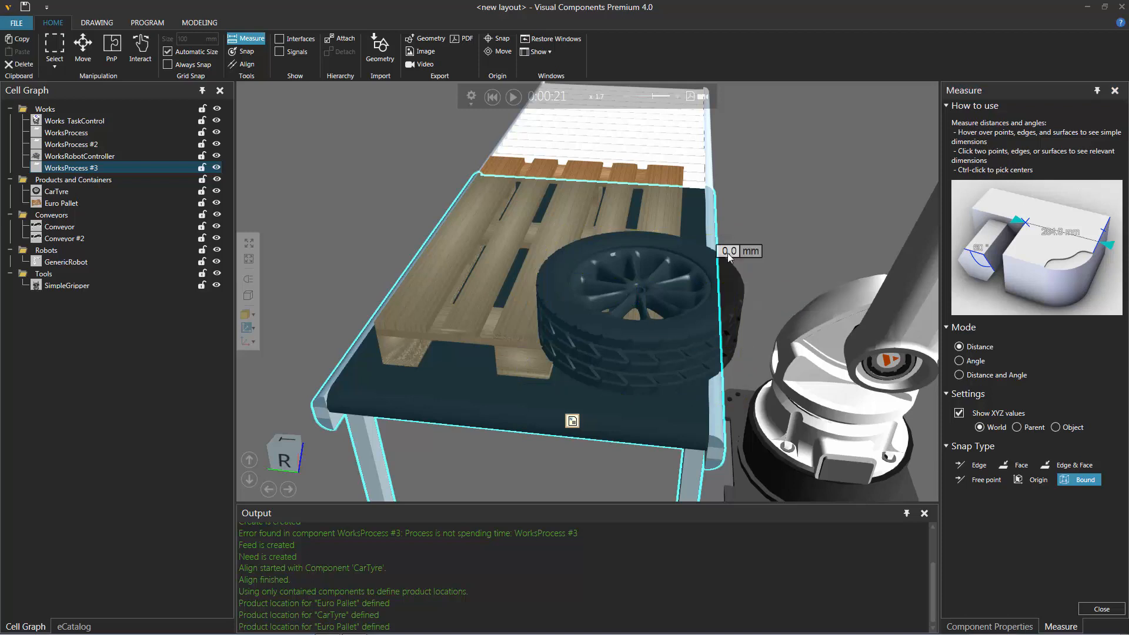
pyautogui.click(566, 362)
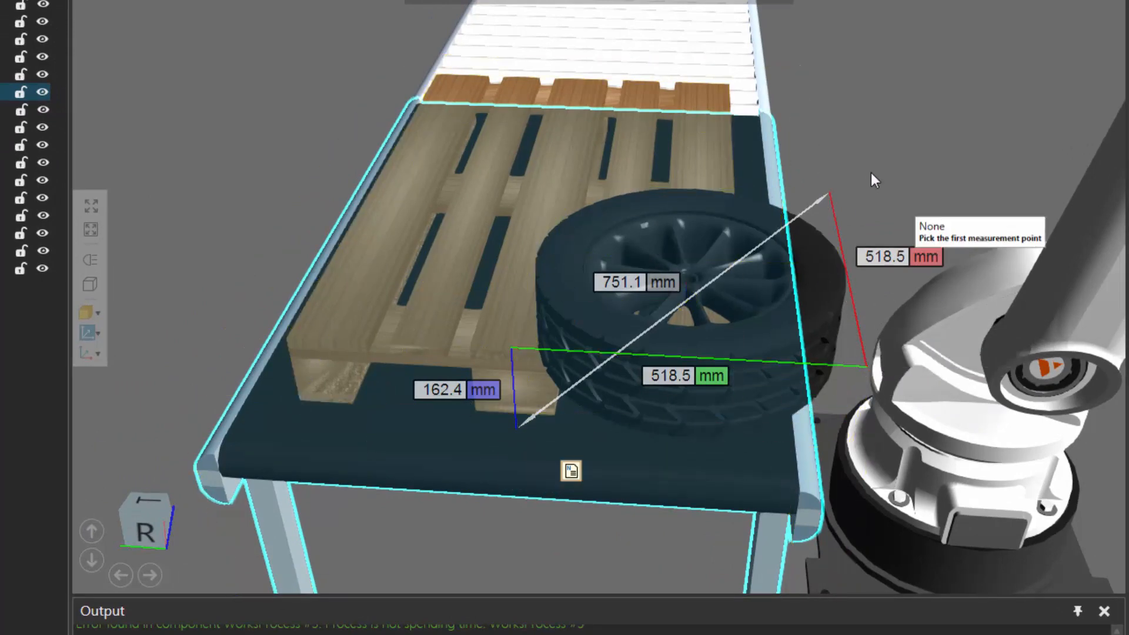
pyautogui.press('Escape')
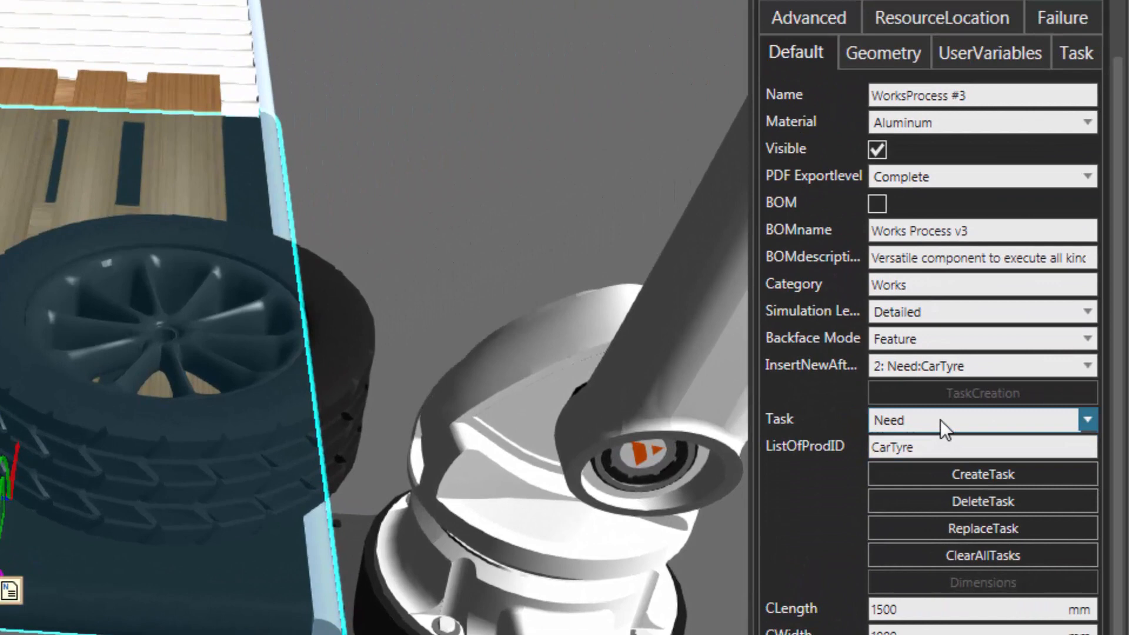
# Step: Switch the WorksProcess #3 task type to NeedPattern, targeting line 2: Need:CarTyre, and set SingleProdID to CarTyre
pyautogui.click(1006, 373)
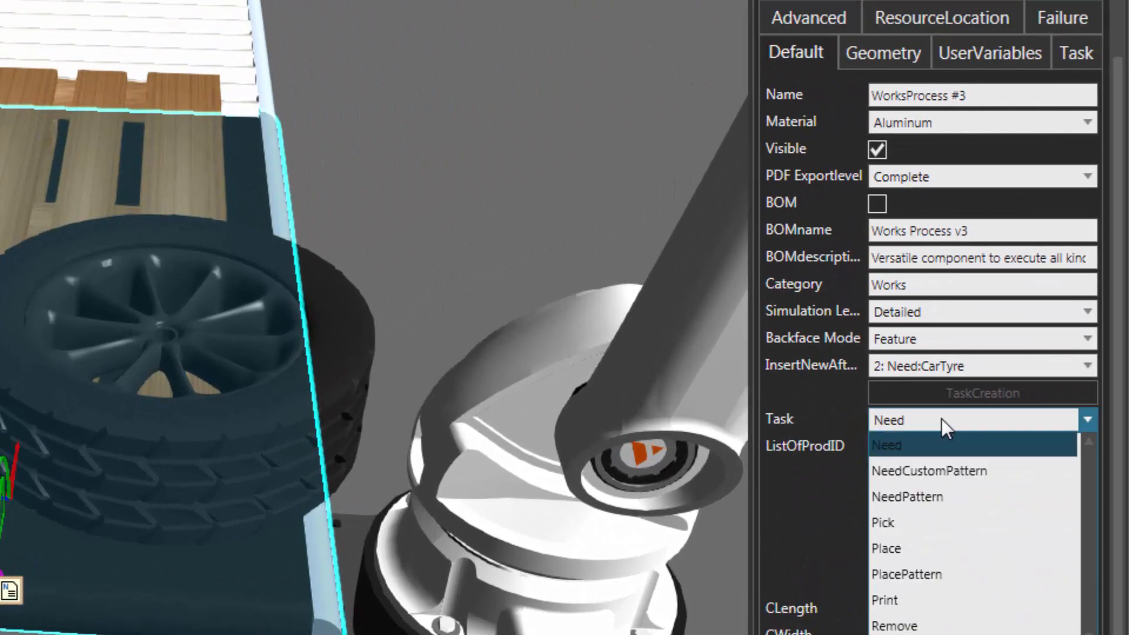
pyautogui.click(954, 497)
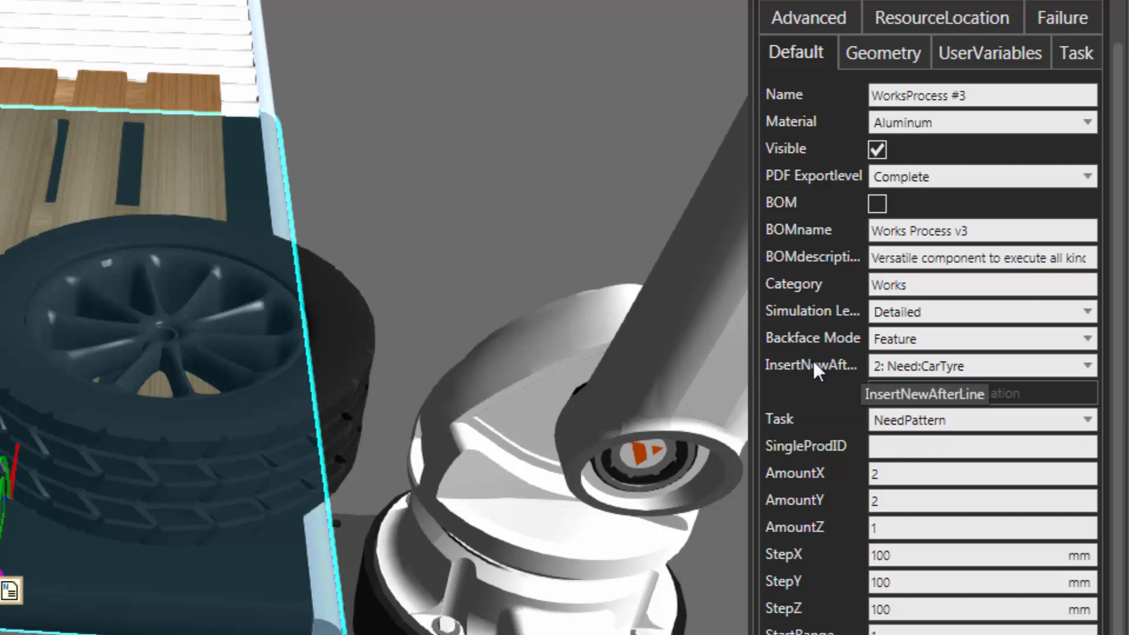
pyautogui.click(923, 366)
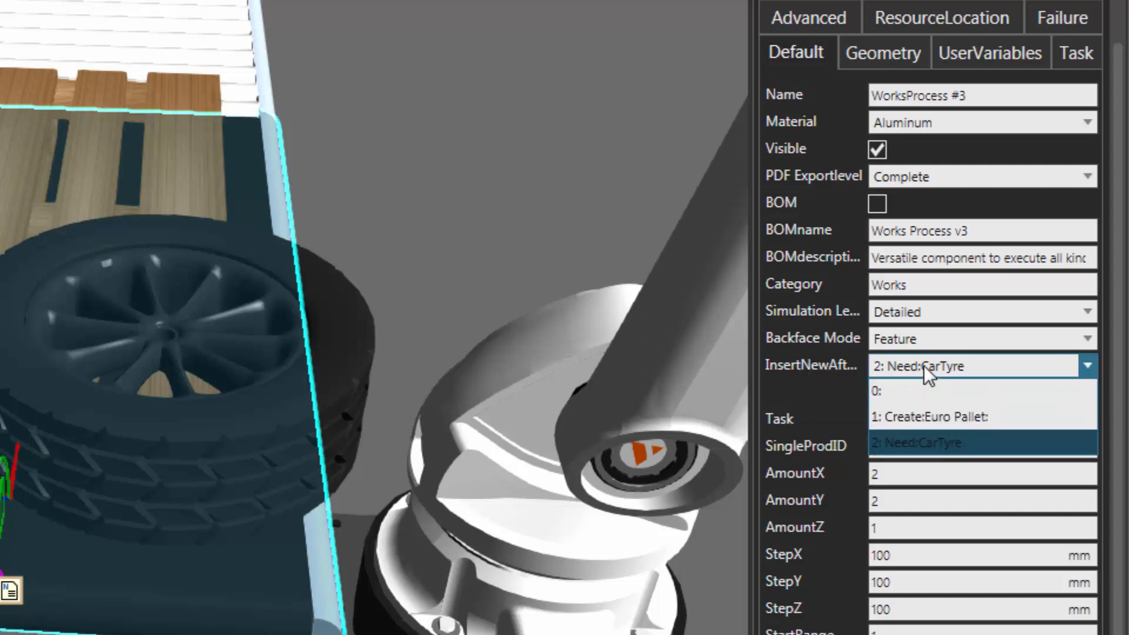
pyautogui.click(929, 444)
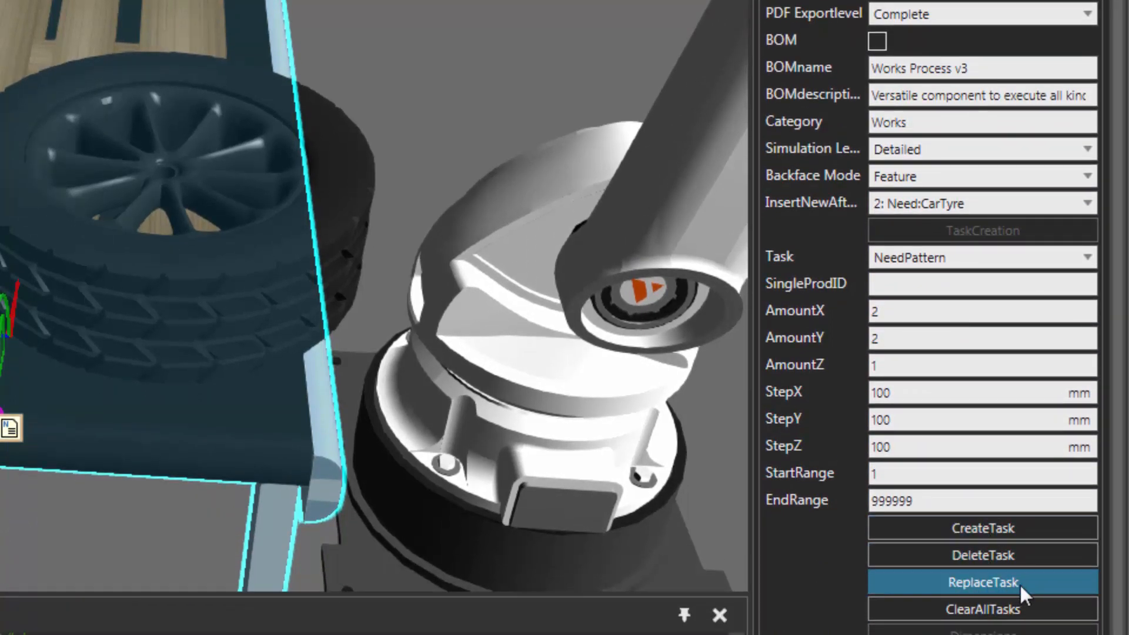
pyautogui.click(881, 284)
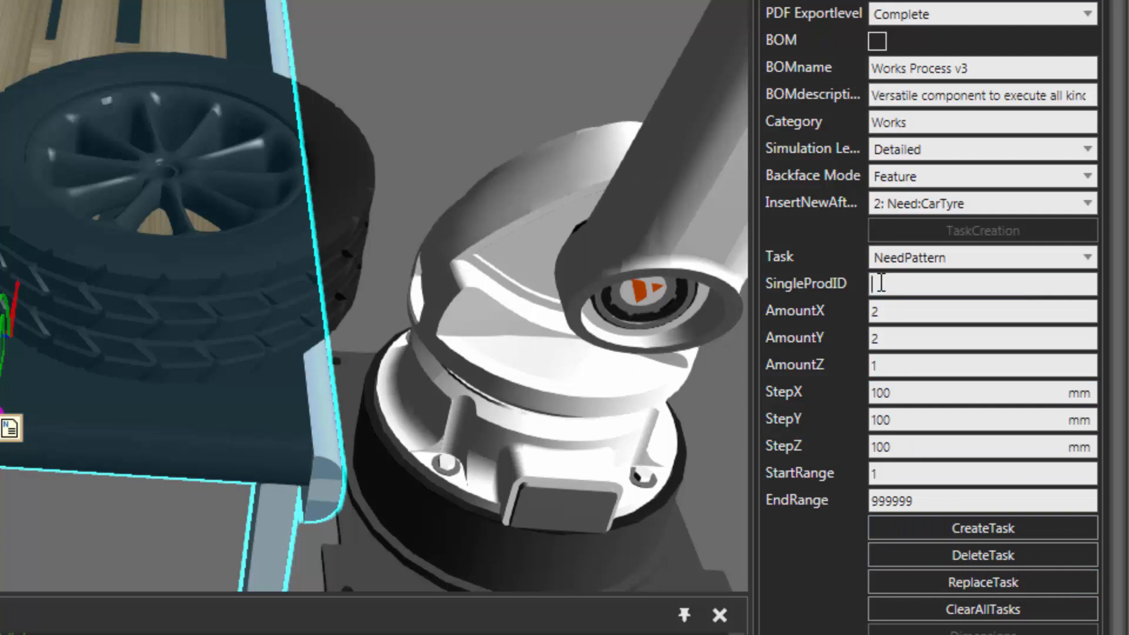
pyautogui.write('CarTyre')
pyautogui.press('Return')
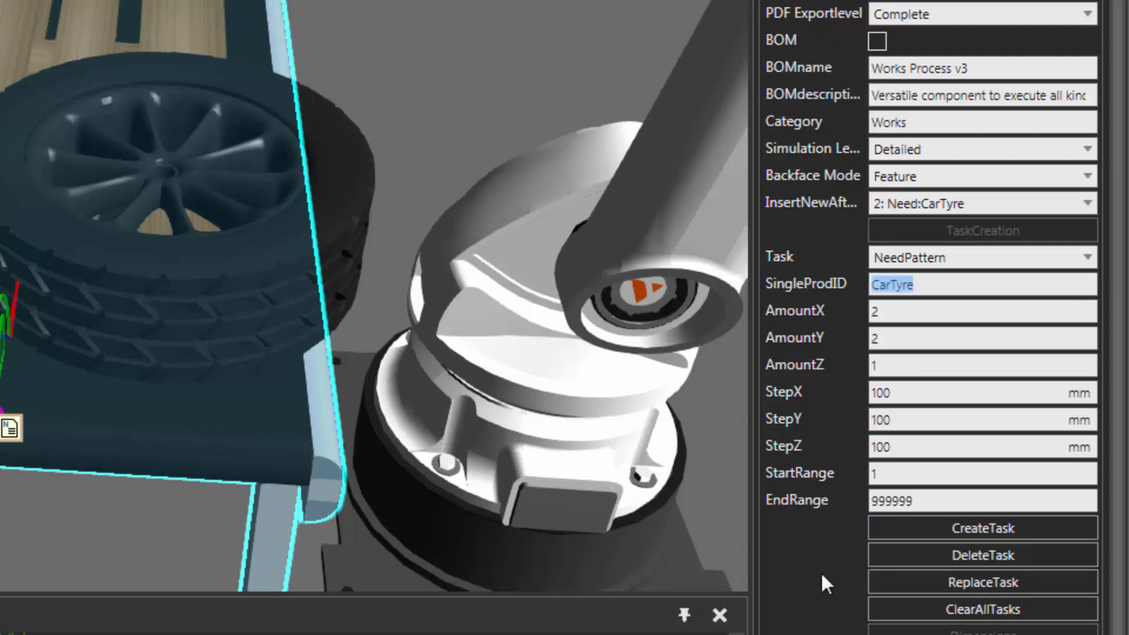
pyautogui.press('Tab')
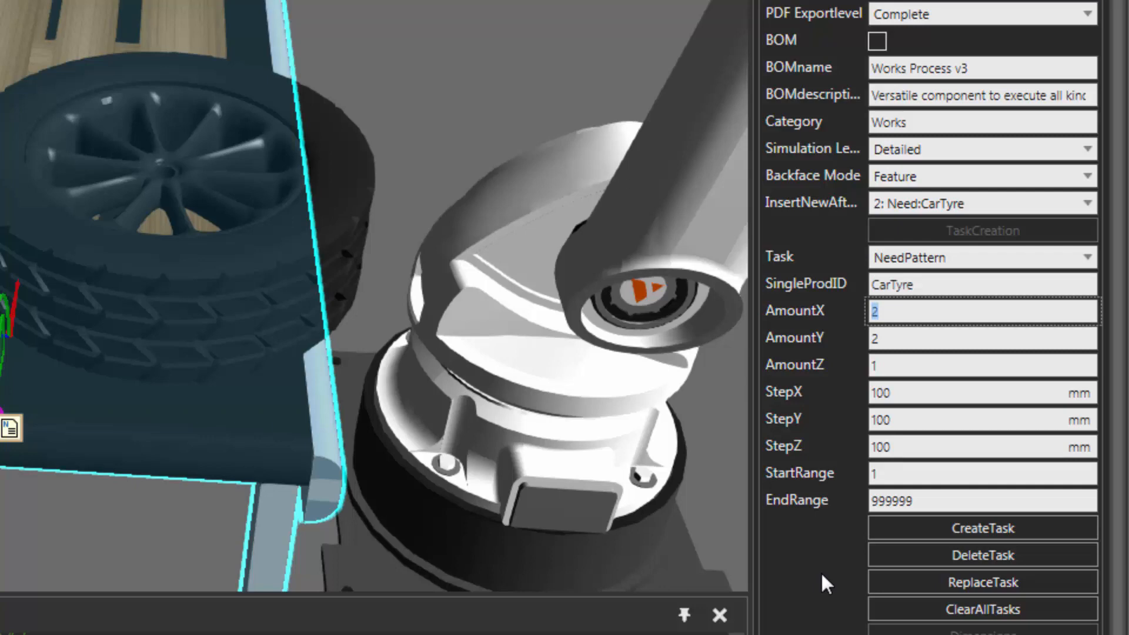
# Step: Set the tyre pattern's AmountX to 3 and AmountZ to 3, keeping AmountY at 2
pyautogui.moveTo(390, 234); pyautogui.dragTo(331, 213, button='right')
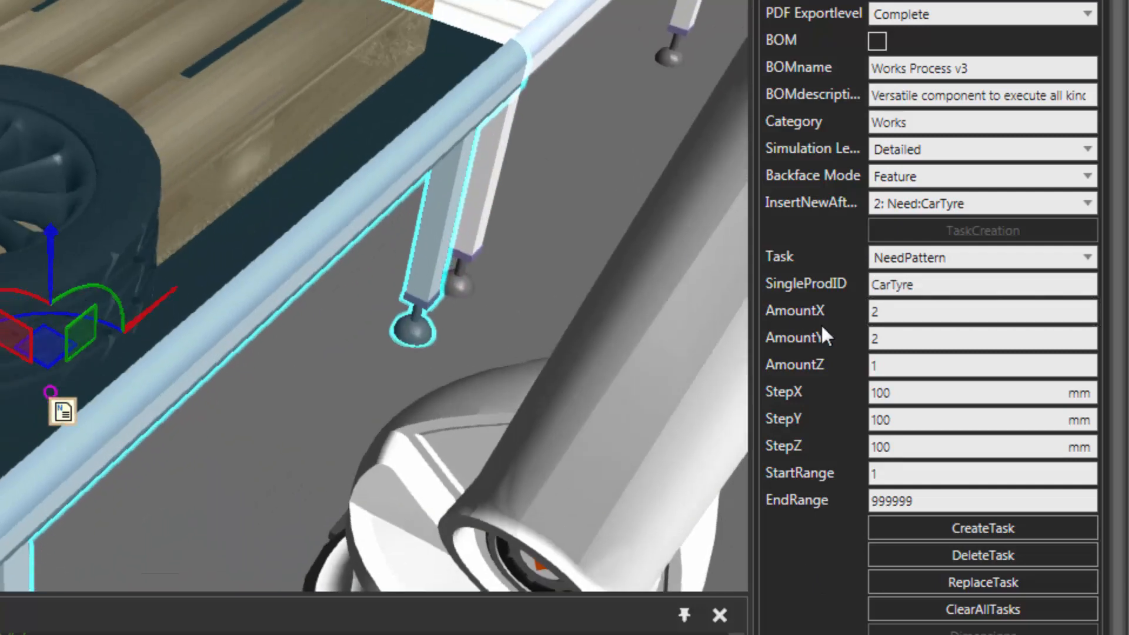
pyautogui.doubleClick(908, 312)
pyautogui.write('3')
pyautogui.click(933, 338)
pyautogui.doubleClick(901, 339)
pyautogui.click(901, 364)
pyautogui.click(923, 415)
pyautogui.rightClick(922, 413)
pyautogui.click(891, 365)
pyautogui.moveTo(891, 365); pyautogui.dragTo(835, 365)
pyautogui.write('3')
pyautogui.press('Return')
# Step: Set StepX and StepY to 518.5 mm and StepZ to 162.4 mm, and replace the Need task with this pattern
pyautogui.click(894, 393)
pyautogui.moveTo(895, 393); pyautogui.dragTo(836, 388)
pyautogui.write('518.5')
pyautogui.press('Return')
pyautogui.press('Tab')
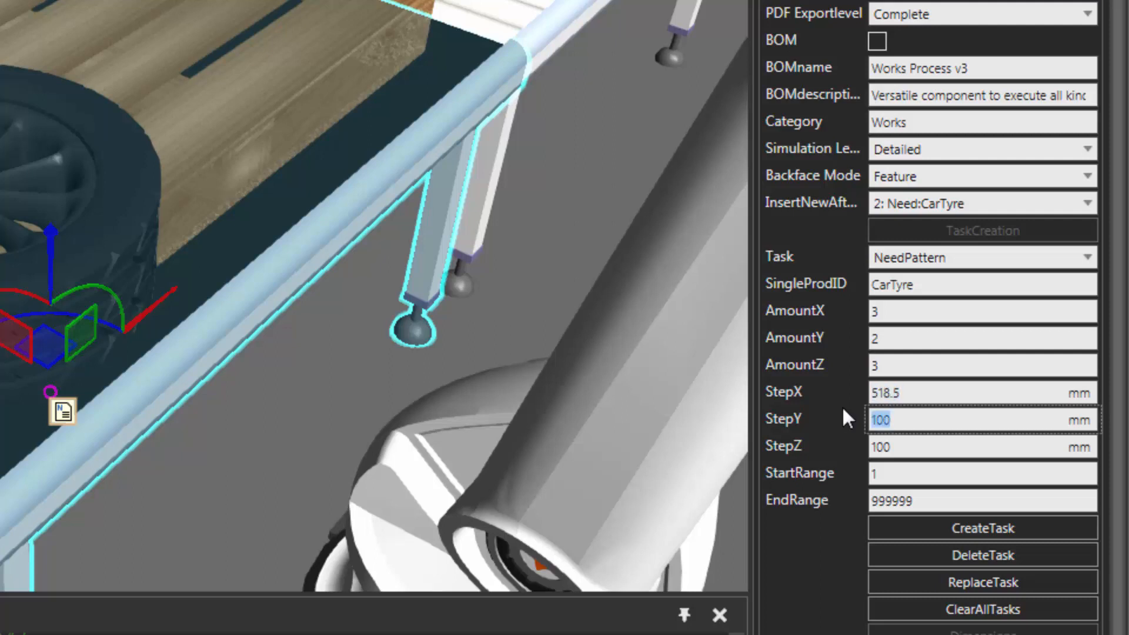
pyautogui.write('518.5')
pyautogui.press('Return')
pyautogui.press('Tab')
pyautogui.write('162.')
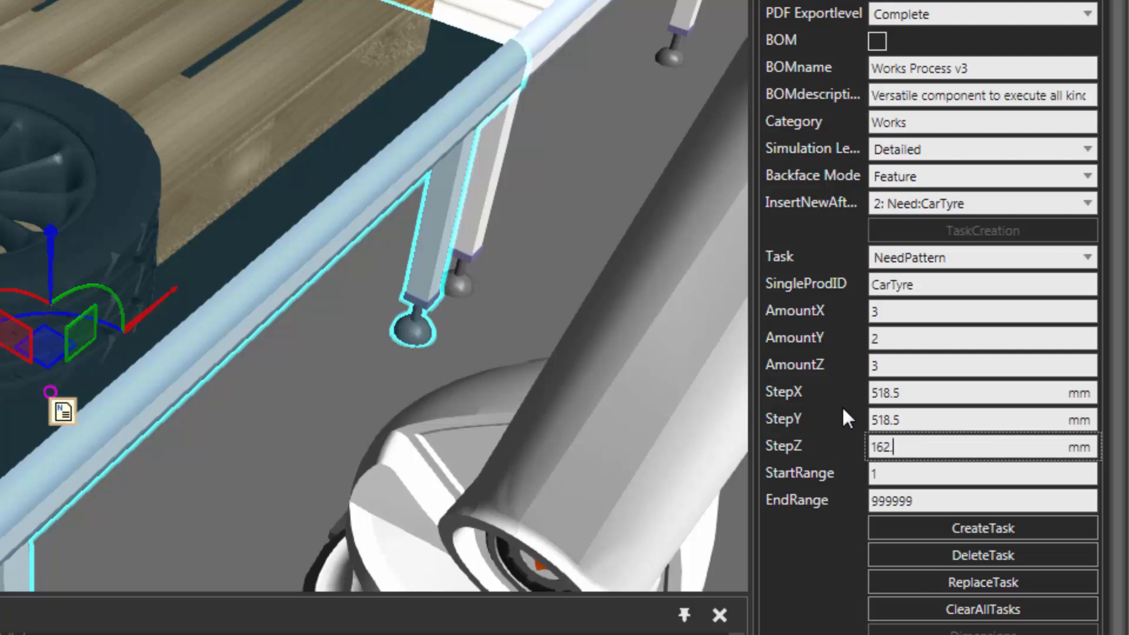
pyautogui.write('4')
pyautogui.press('Return')
pyautogui.click(957, 581)
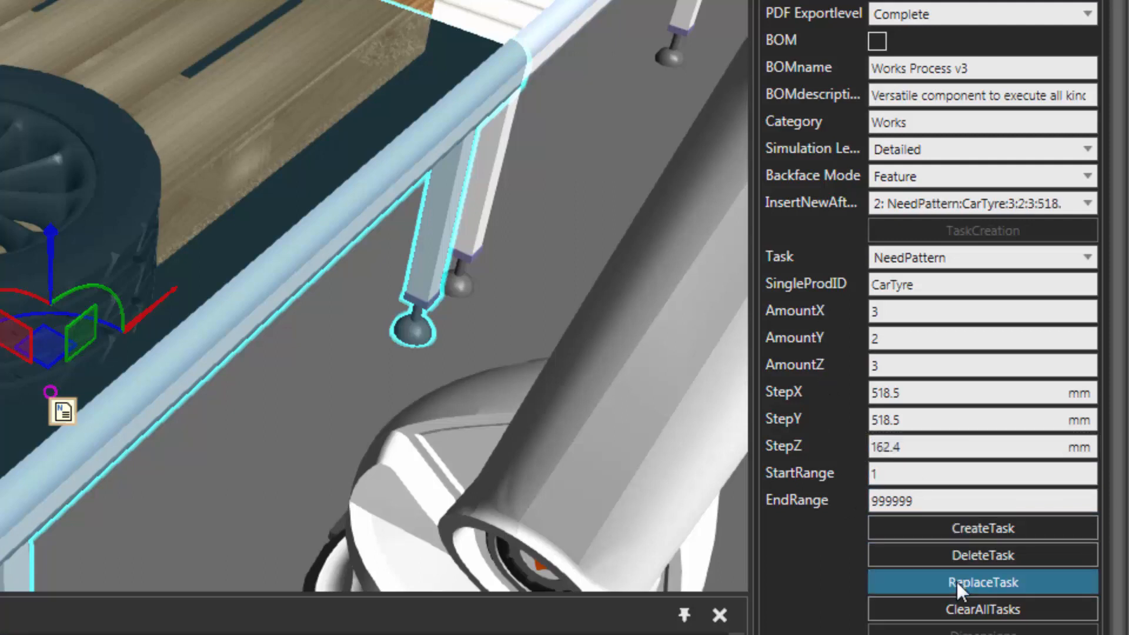
pyautogui.click(1086, 203)
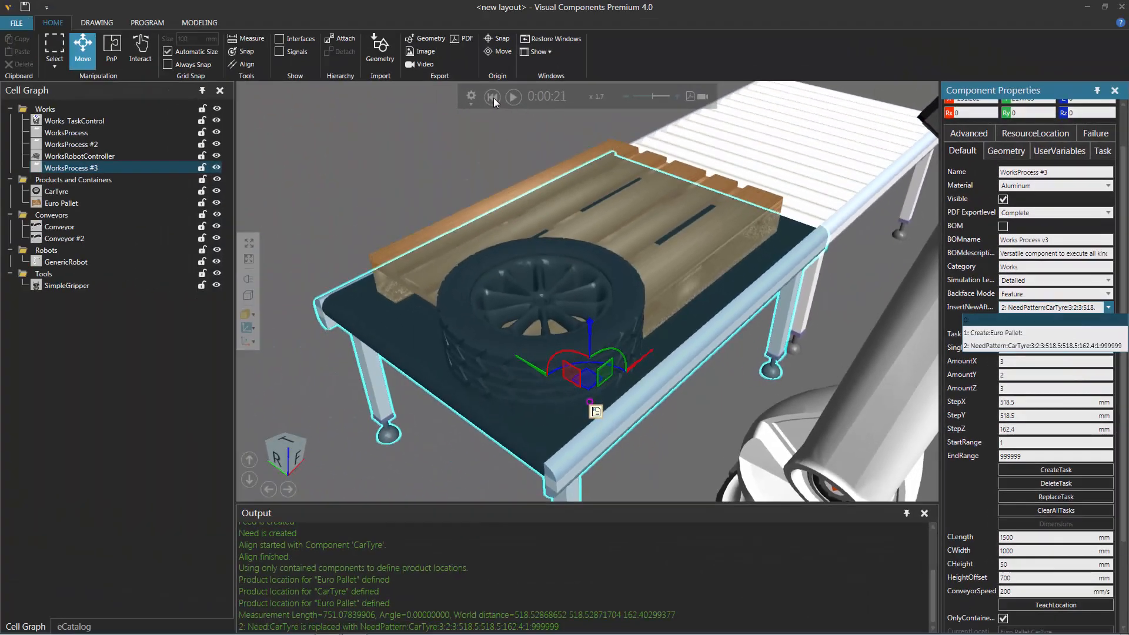
# Step: Reset the simulation and create a TransportOut task for CarTyre, with All enabled, after the NeedPattern line
pyautogui.click(494, 101)
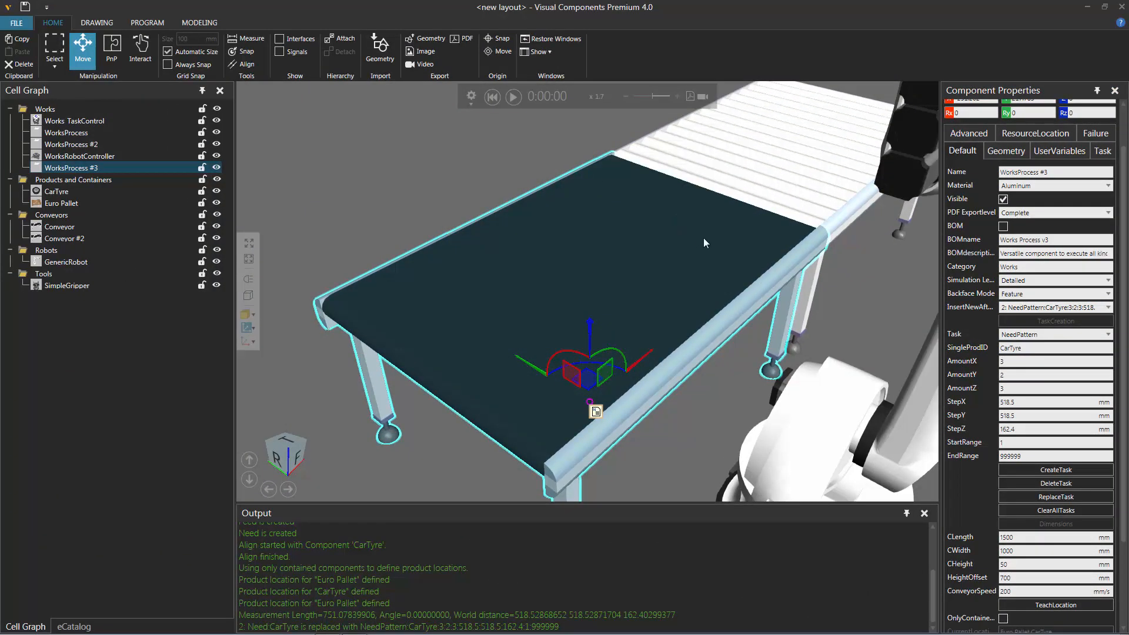
pyautogui.moveTo(796, 262); pyautogui.dragTo(749, 258, button='right')
pyautogui.scroll(-3, 771, 385)
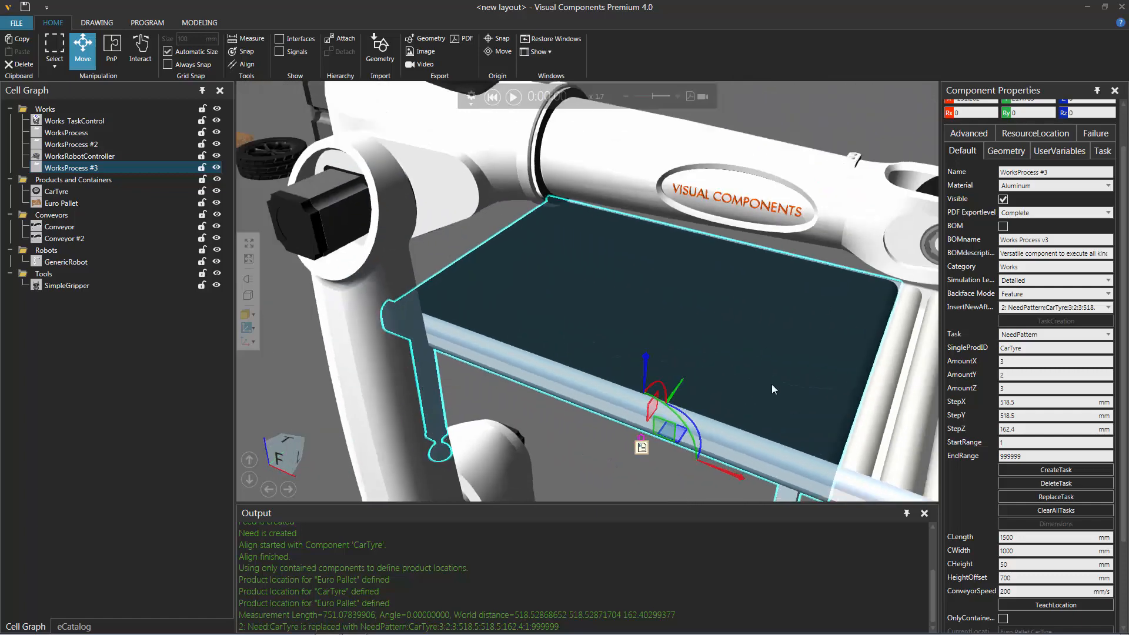
pyautogui.scroll(-2, 772, 384)
pyautogui.moveTo(823, 430); pyautogui.dragTo(679, 406, button='right')
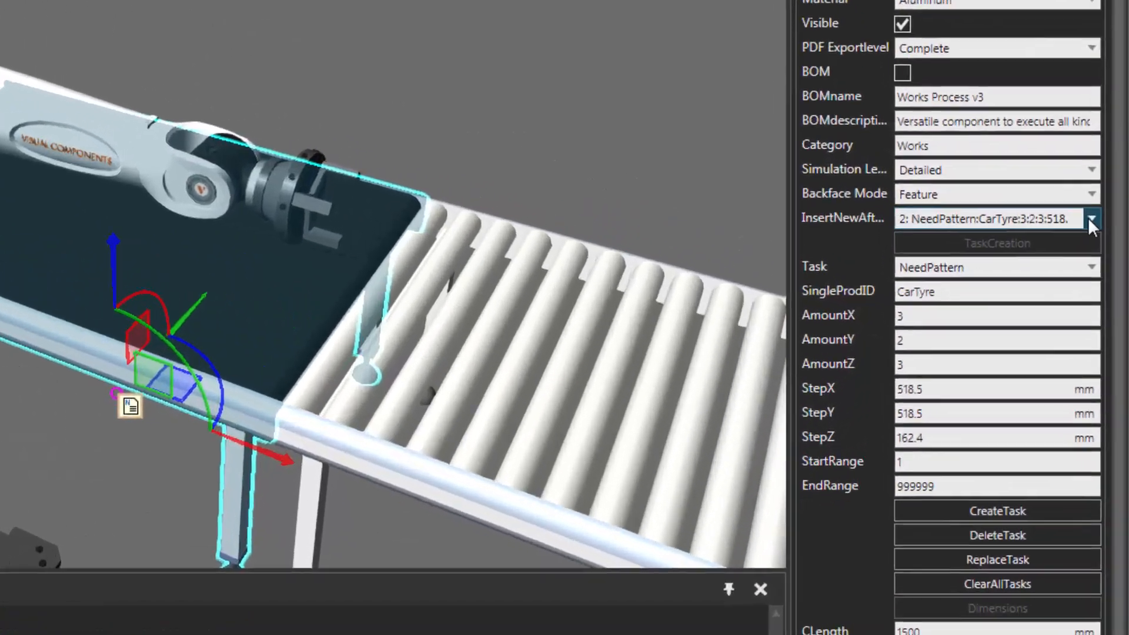
pyautogui.click(1089, 221)
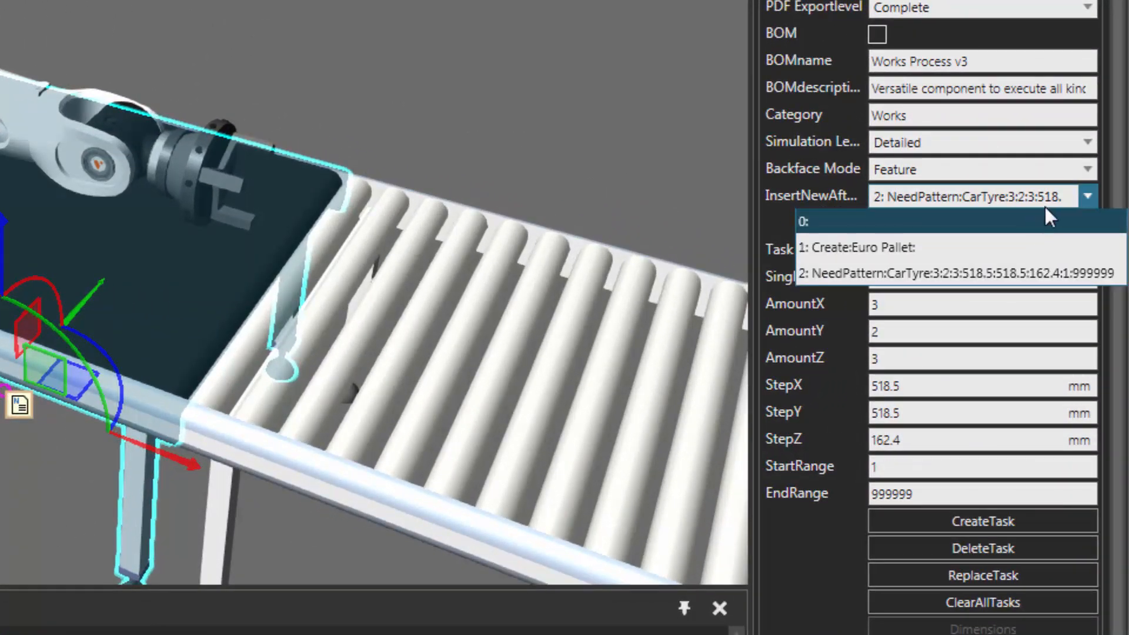
pyautogui.click(1057, 220)
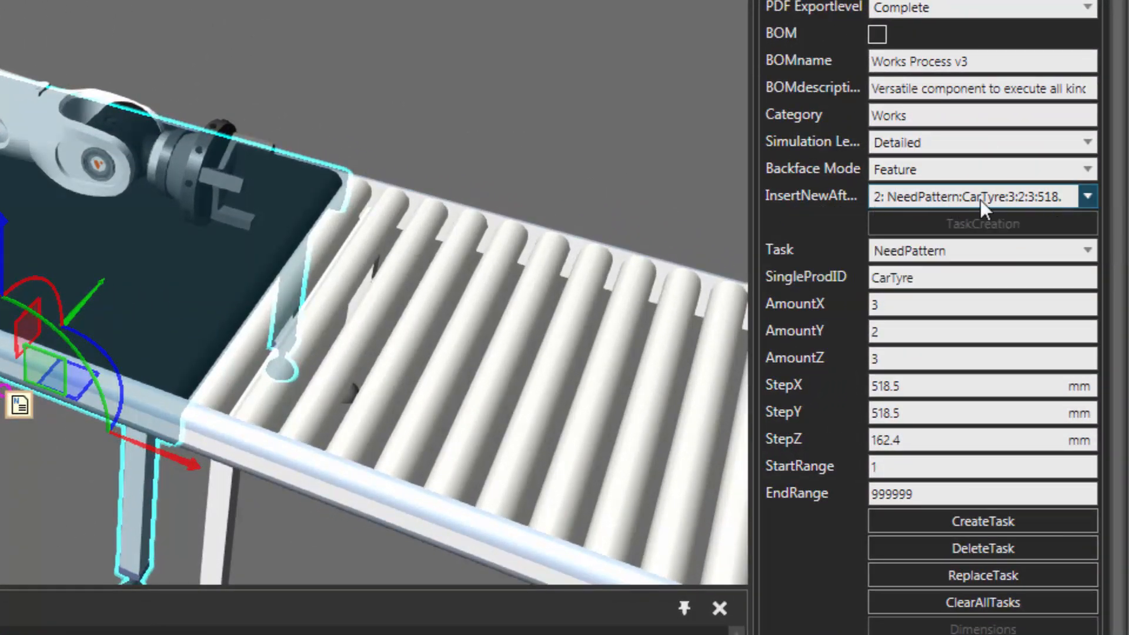
pyautogui.click(1004, 249)
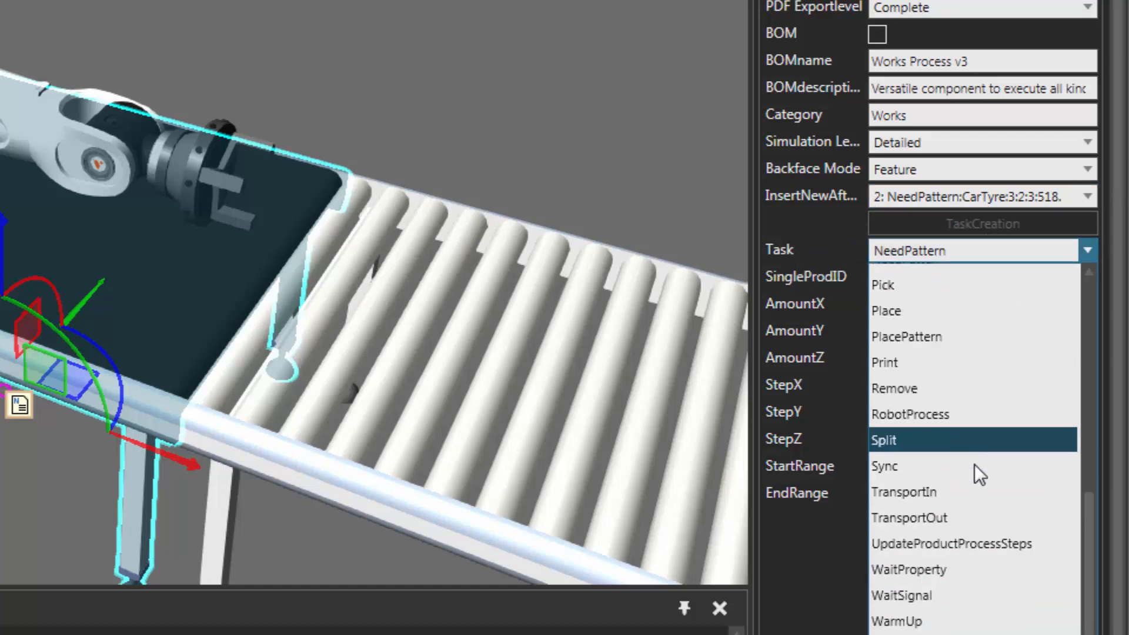
pyautogui.click(974, 518)
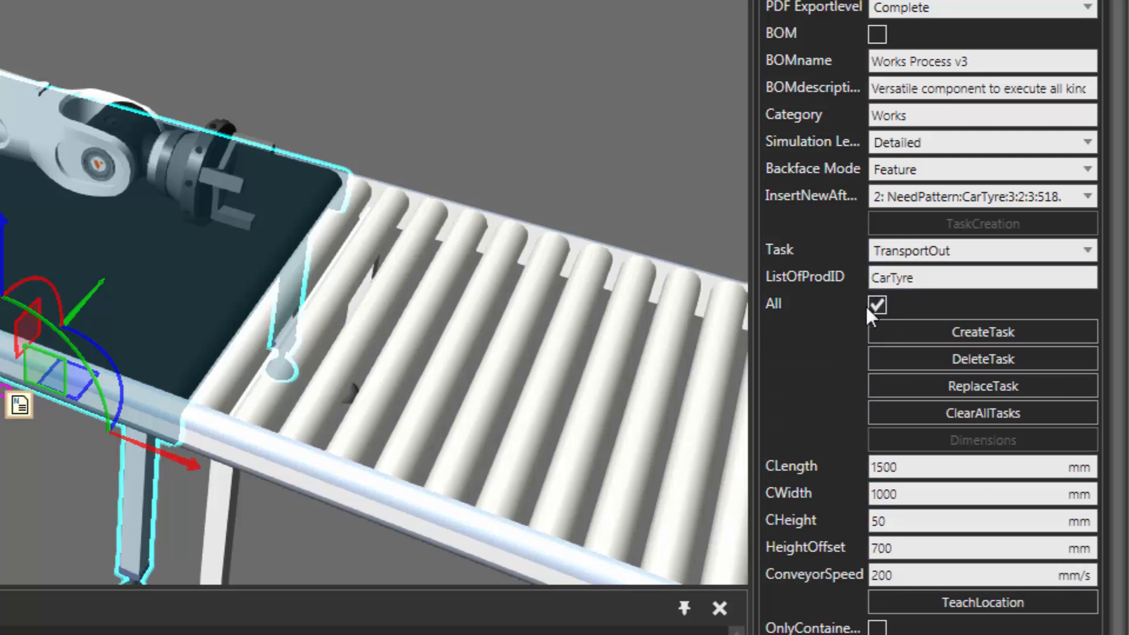
pyautogui.click(925, 332)
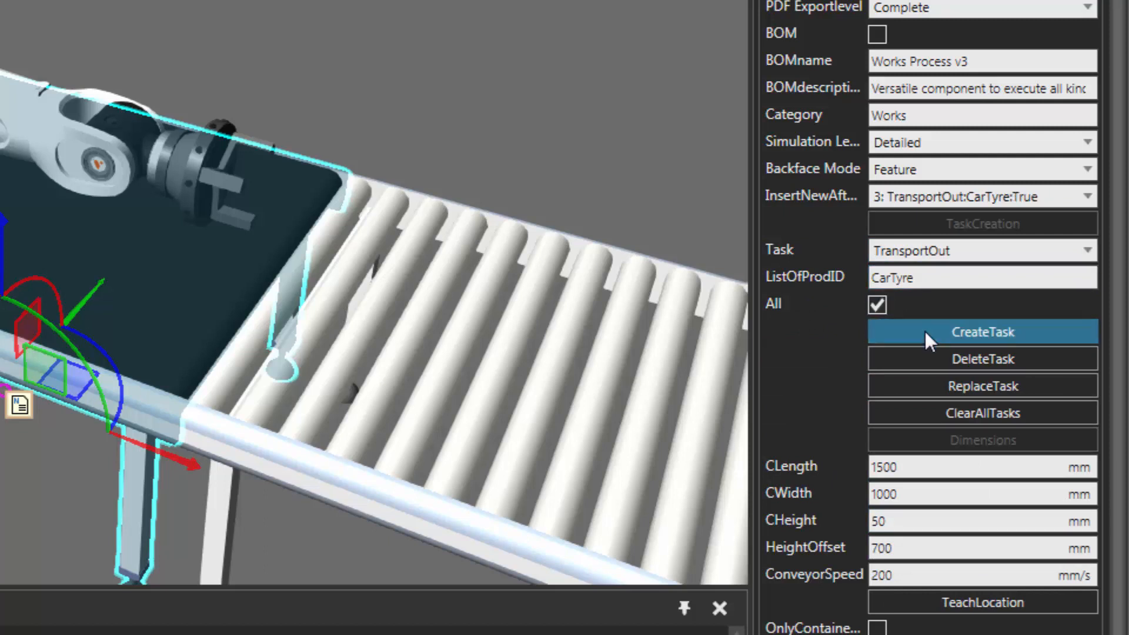
# Step: Run the simulation to check how the robot stacks tyres on the pallet, raising the simulation speed to x 2.5
pyautogui.scroll(-1, 906, 334)
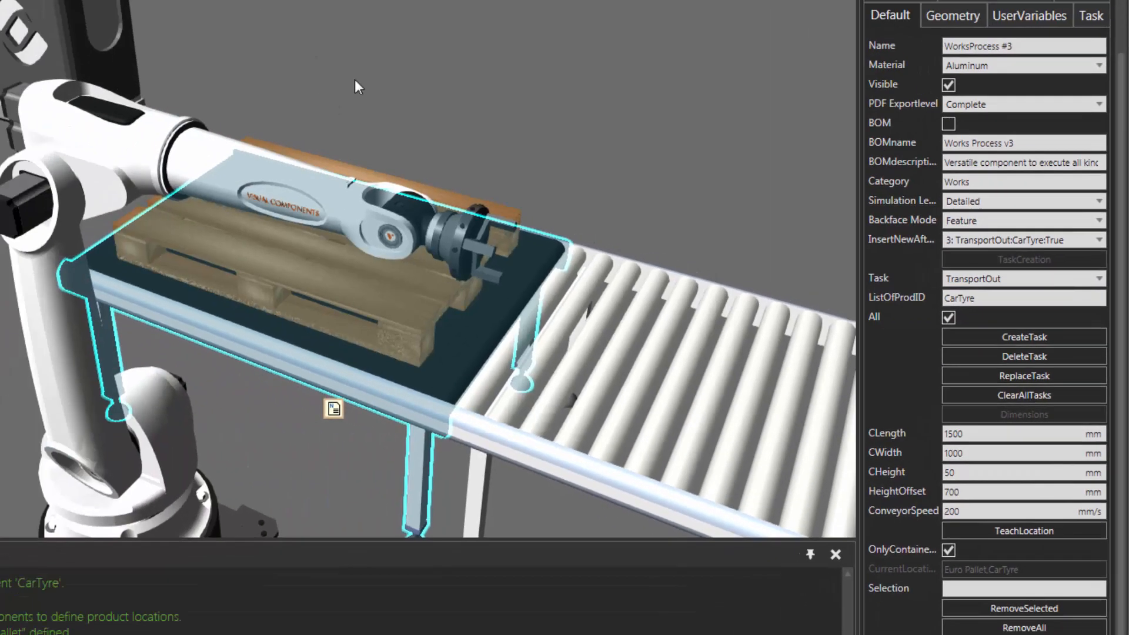
pyautogui.scroll(-5, 390, 130)
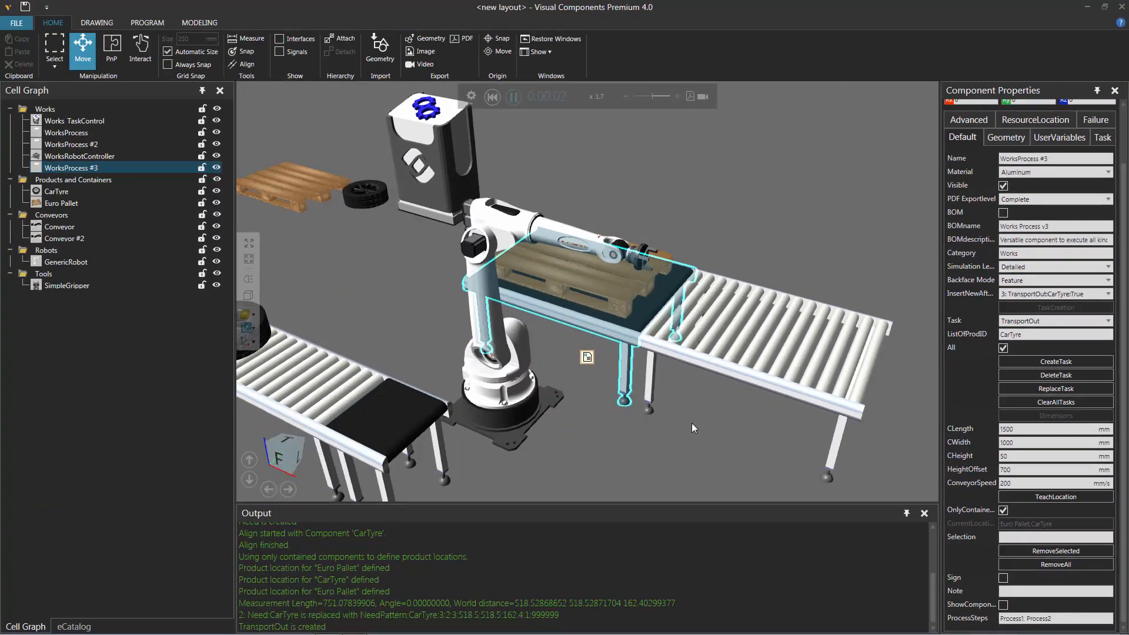
pyautogui.moveTo(502, 424); pyautogui.dragTo(474, 429, button='right')
pyautogui.moveTo(672, 426); pyautogui.dragTo(673, 451, button='right')
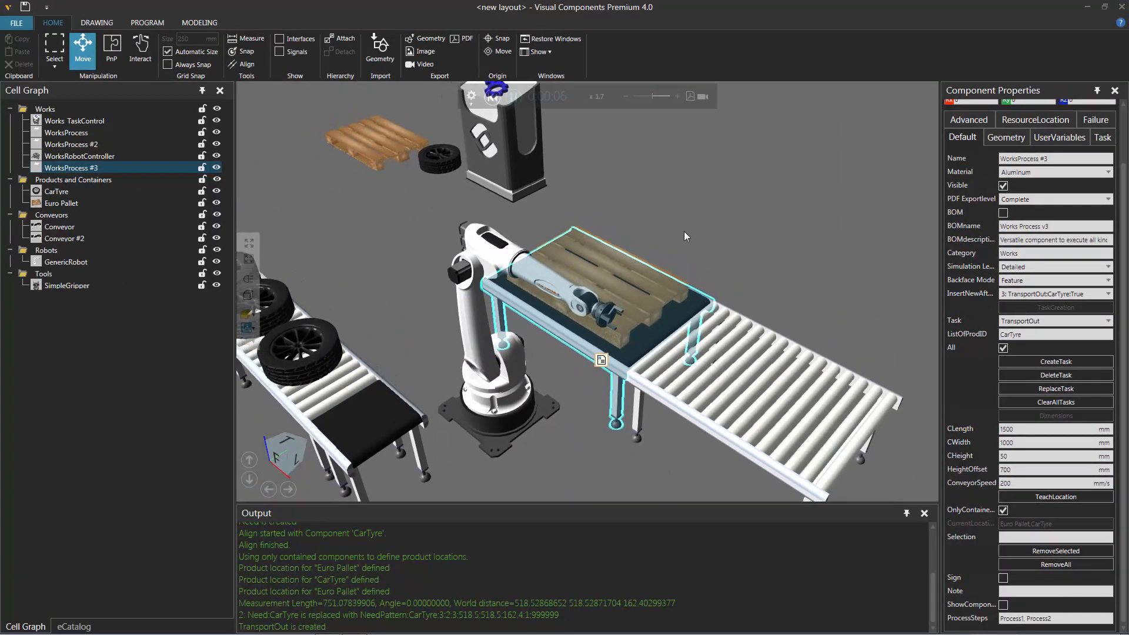
pyautogui.click(696, 235)
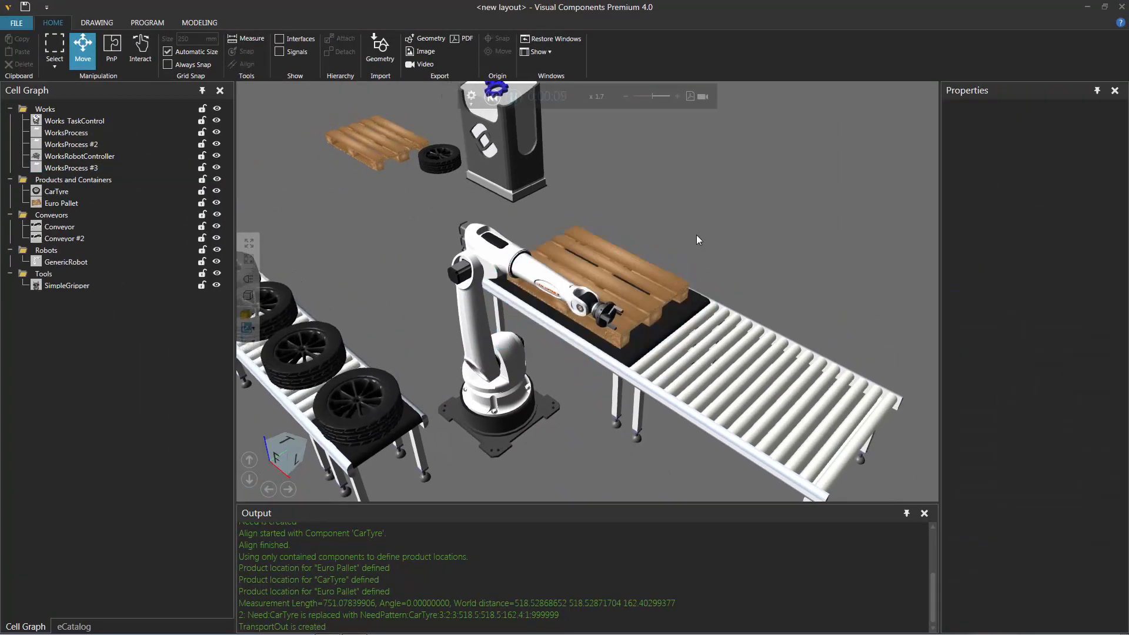
pyautogui.click(677, 96)
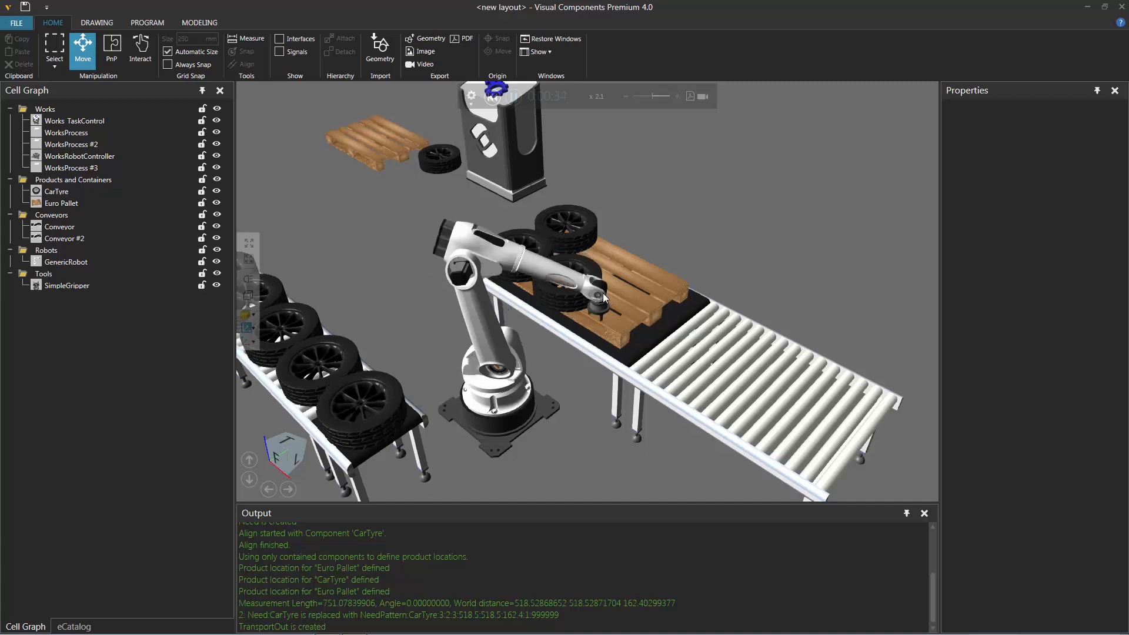
pyautogui.click(678, 98)
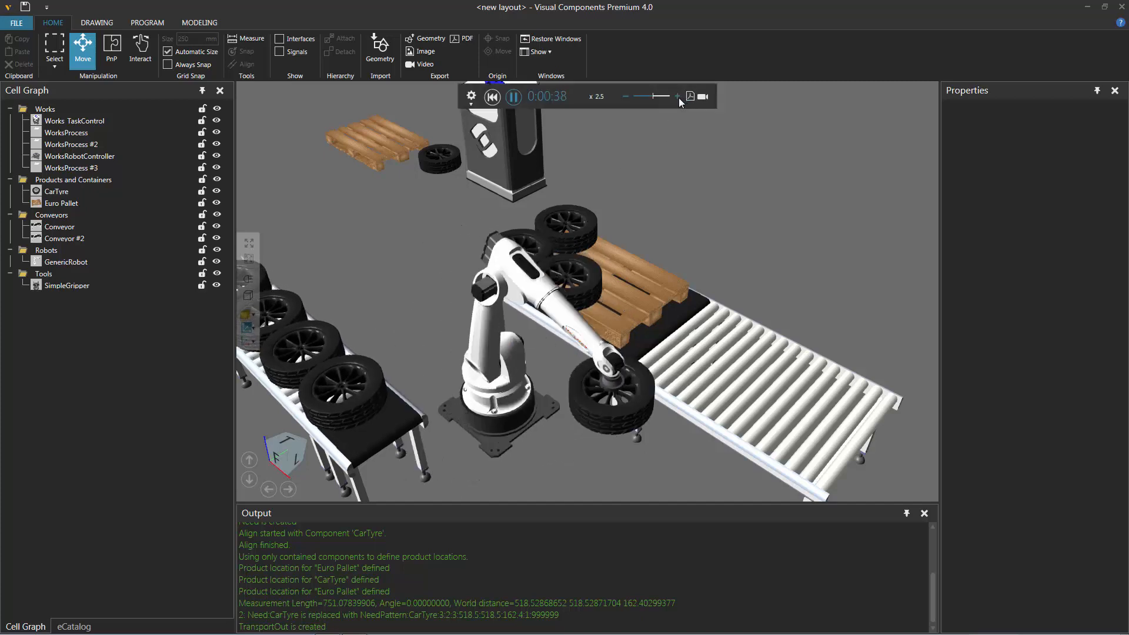
# Step: Raise the simulation speed to x 4.4, watch the robot complete the tyre stack on the pallet, and pause the simulation
pyautogui.click(679, 98)
pyautogui.click(678, 98)
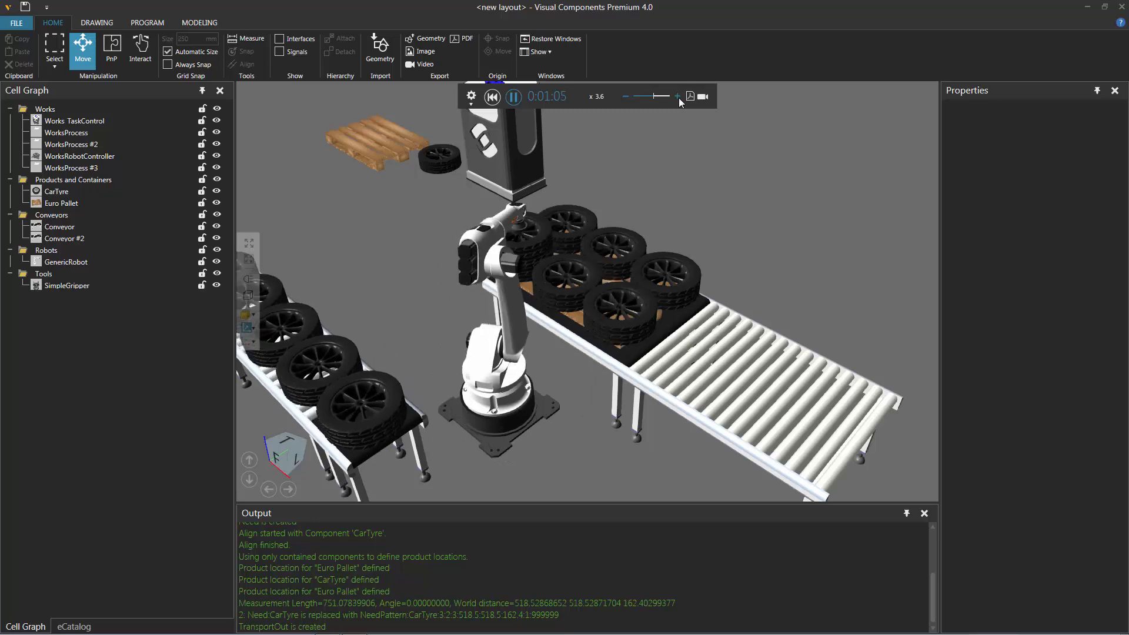
pyautogui.scroll(2, 578, 306)
pyautogui.moveTo(578, 306); pyautogui.dragTo(575, 298, button='right')
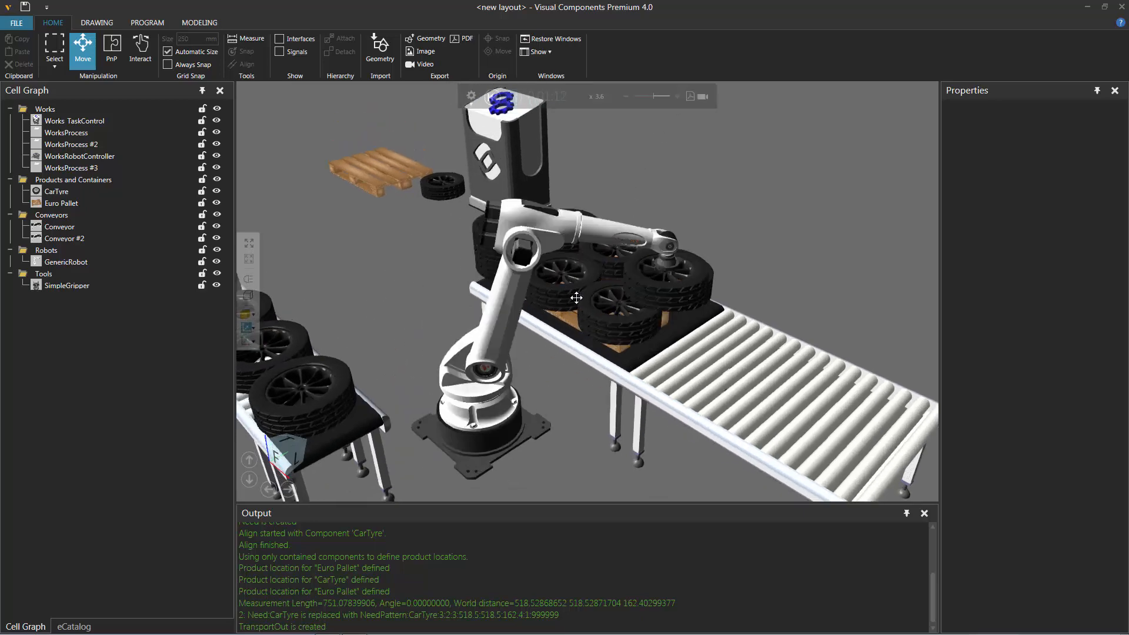
pyautogui.moveTo(677, 368); pyautogui.dragTo(672, 373, button='right')
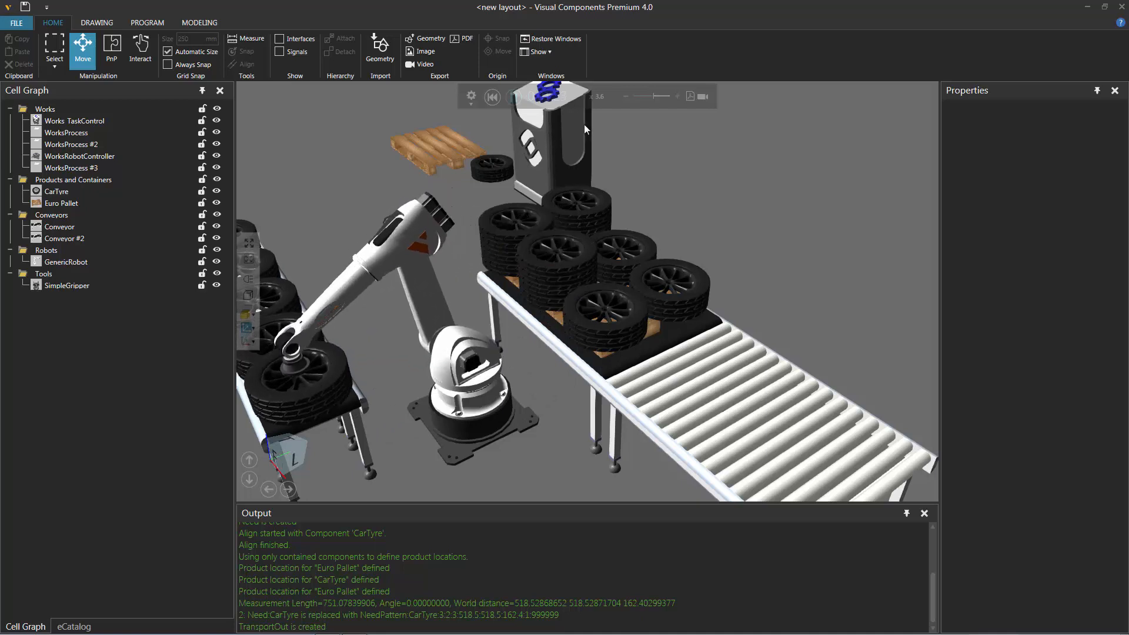
pyautogui.click(679, 95)
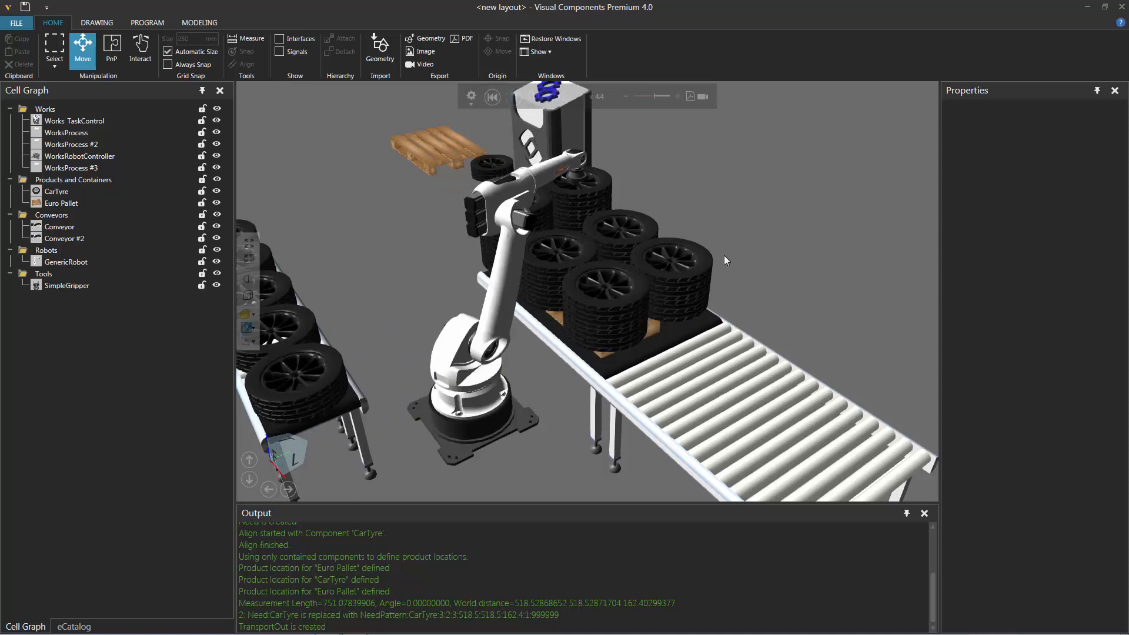
pyautogui.moveTo(762, 312); pyautogui.dragTo(760, 310, button='right')
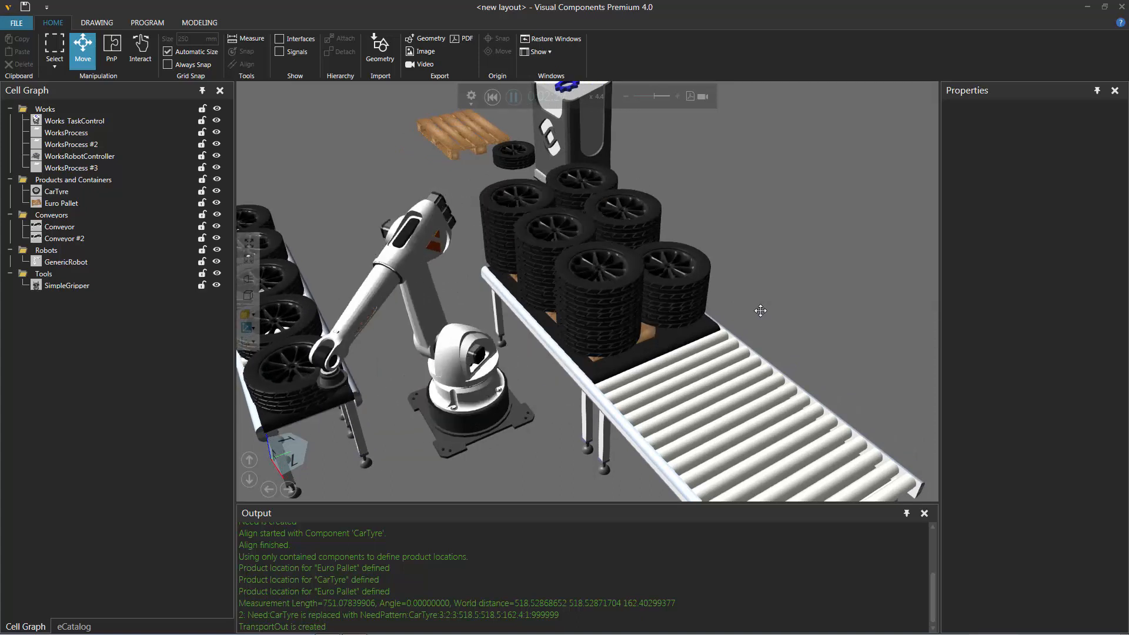
pyautogui.click(515, 97)
# Step: Examine the CarTyre carried out above the outgoing conveyor and compare its position with a tyre on the pallet
pyautogui.moveTo(697, 416); pyautogui.dragTo(706, 366, button='right')
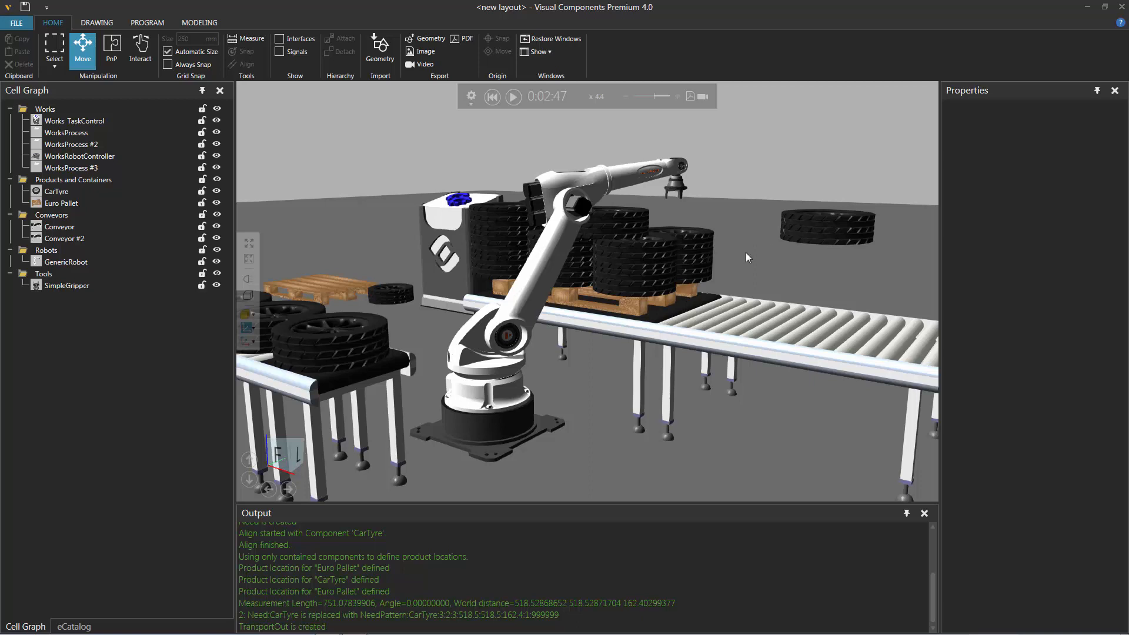
pyautogui.click(815, 232)
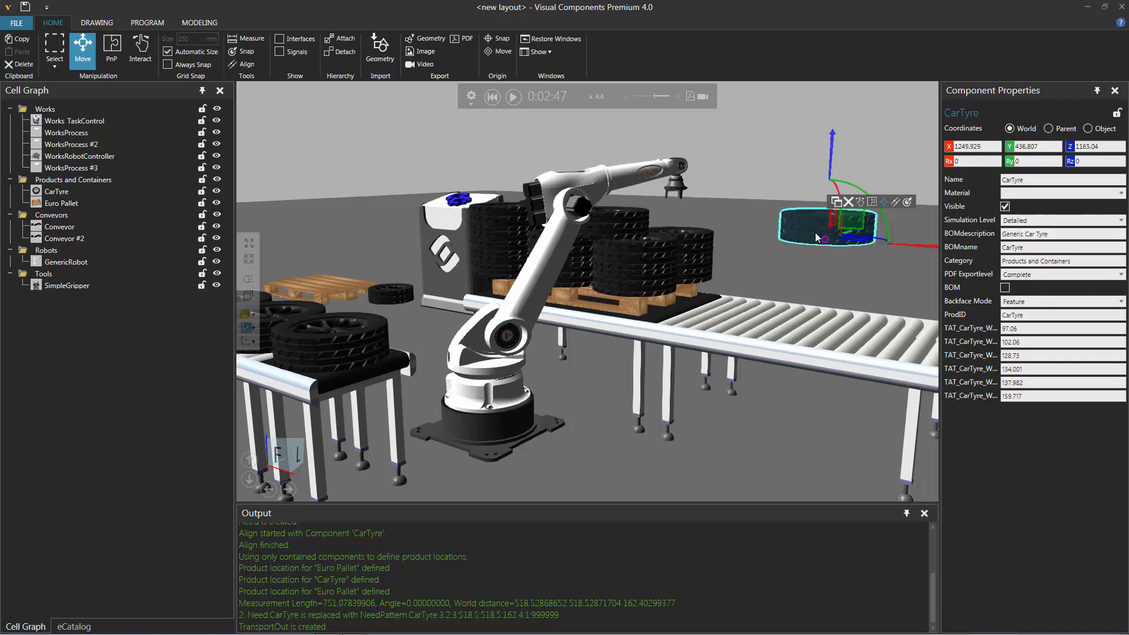
pyautogui.click(695, 247)
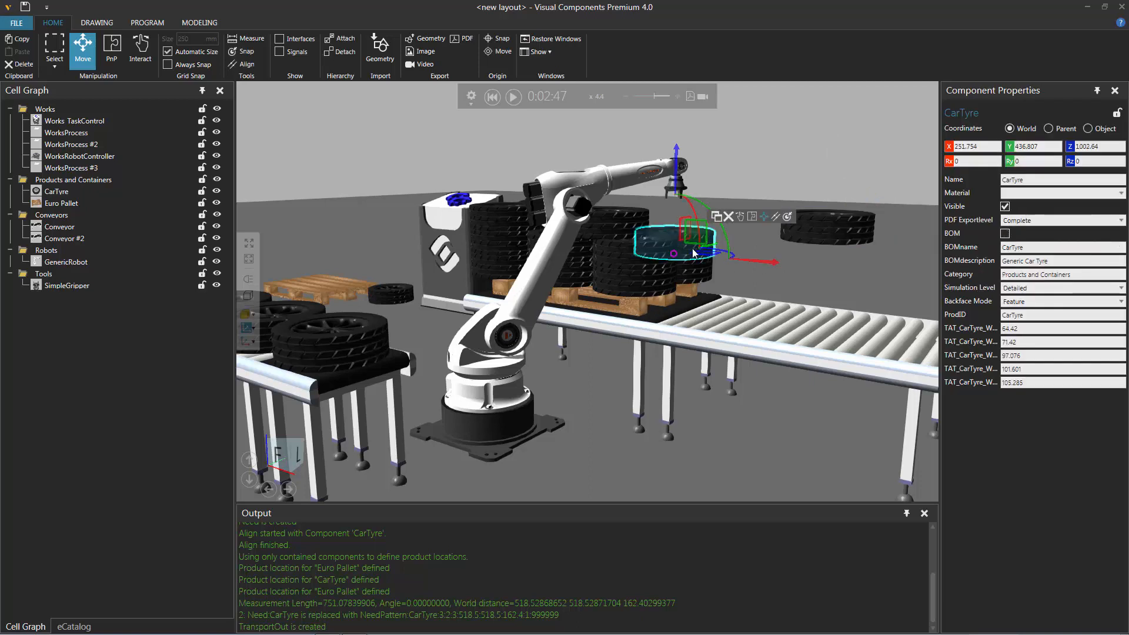
pyautogui.click(112, 49)
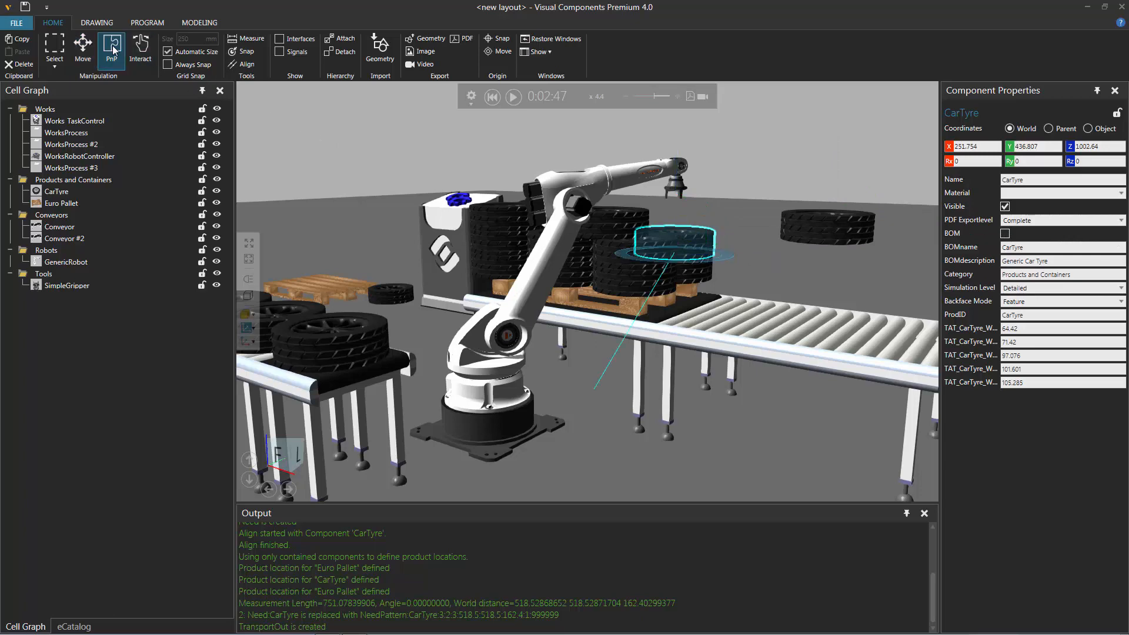
pyautogui.moveTo(634, 321); pyautogui.dragTo(641, 323, button='right')
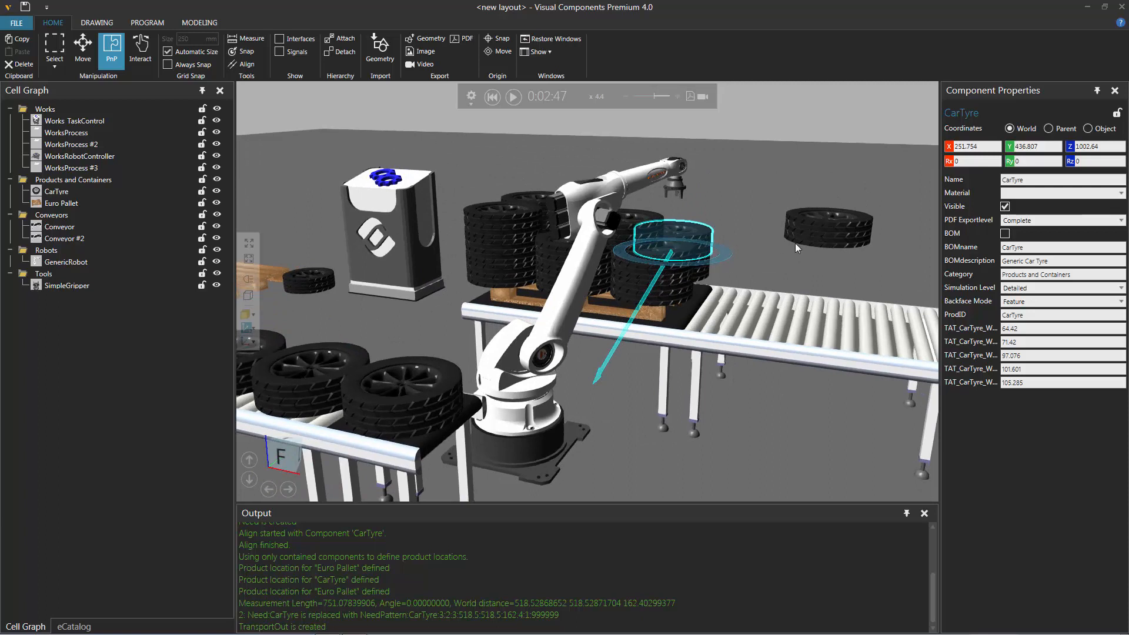
pyautogui.click(820, 228)
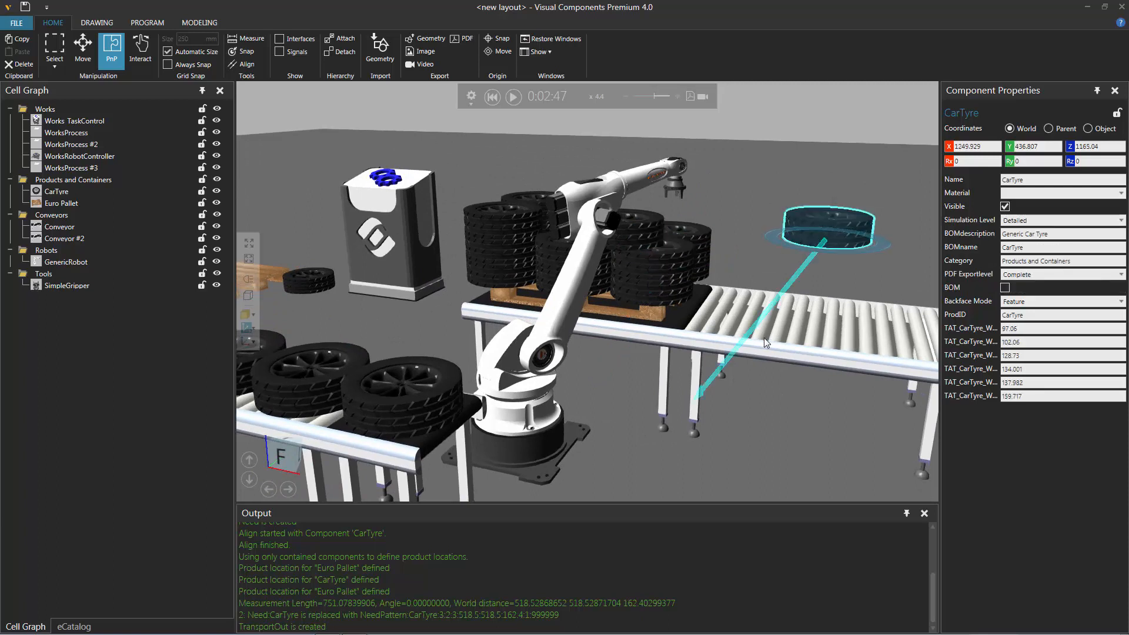
pyautogui.click(686, 239)
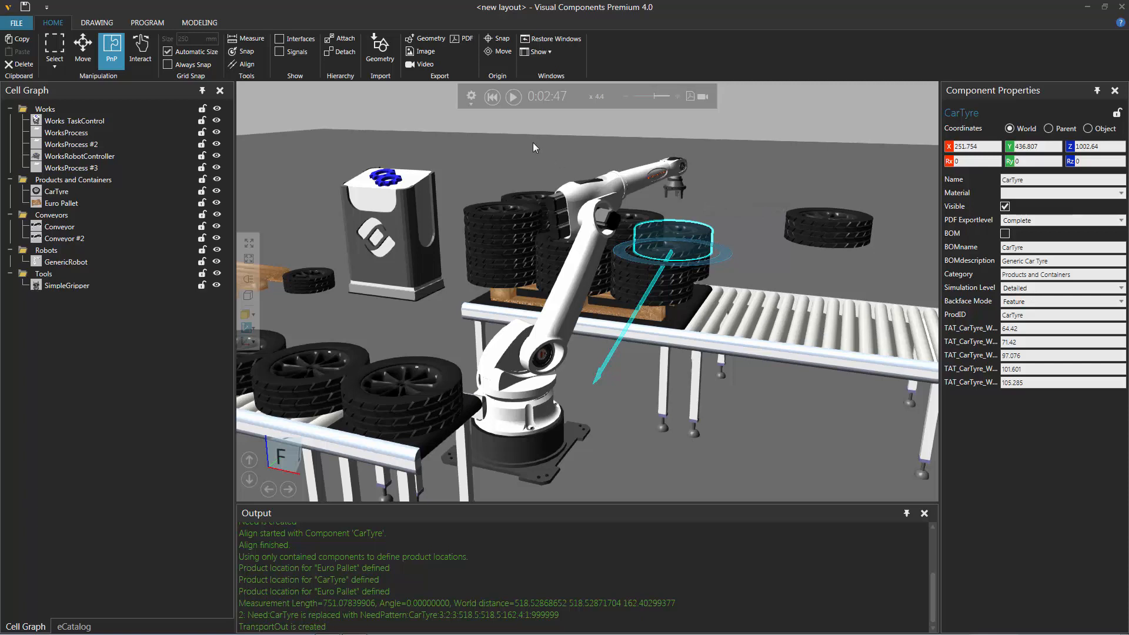
# Step: Reset the simulation and set WorksProcess #3 to insert new tasks after its NeedPattern line
pyautogui.click(492, 96)
pyautogui.moveTo(668, 222); pyautogui.dragTo(648, 307, button='right')
pyautogui.click(638, 325)
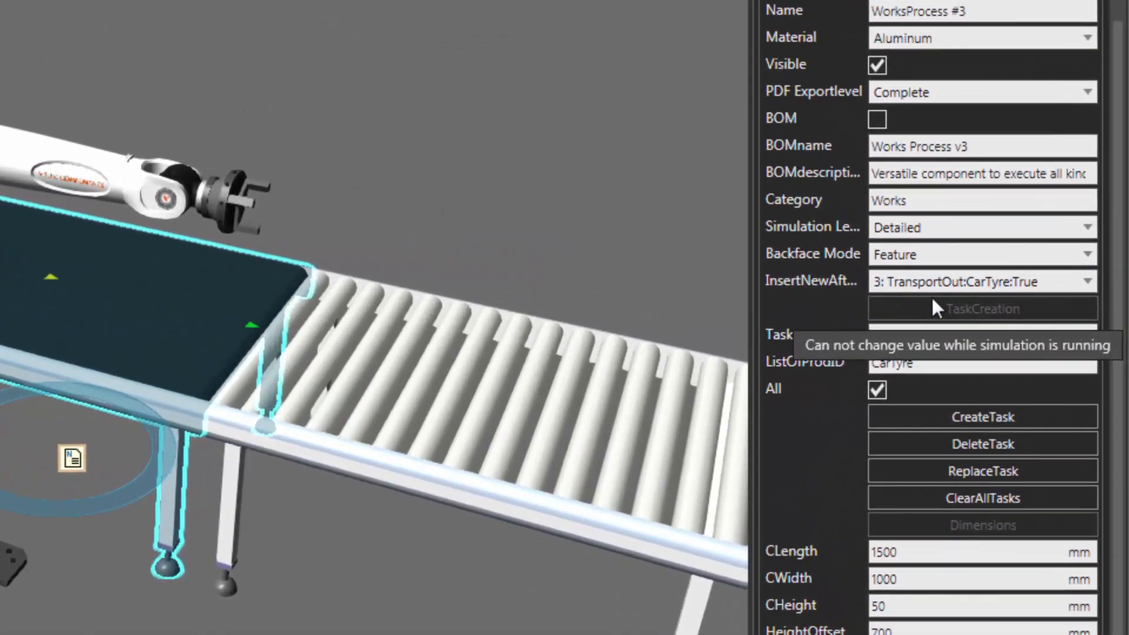
pyautogui.click(950, 285)
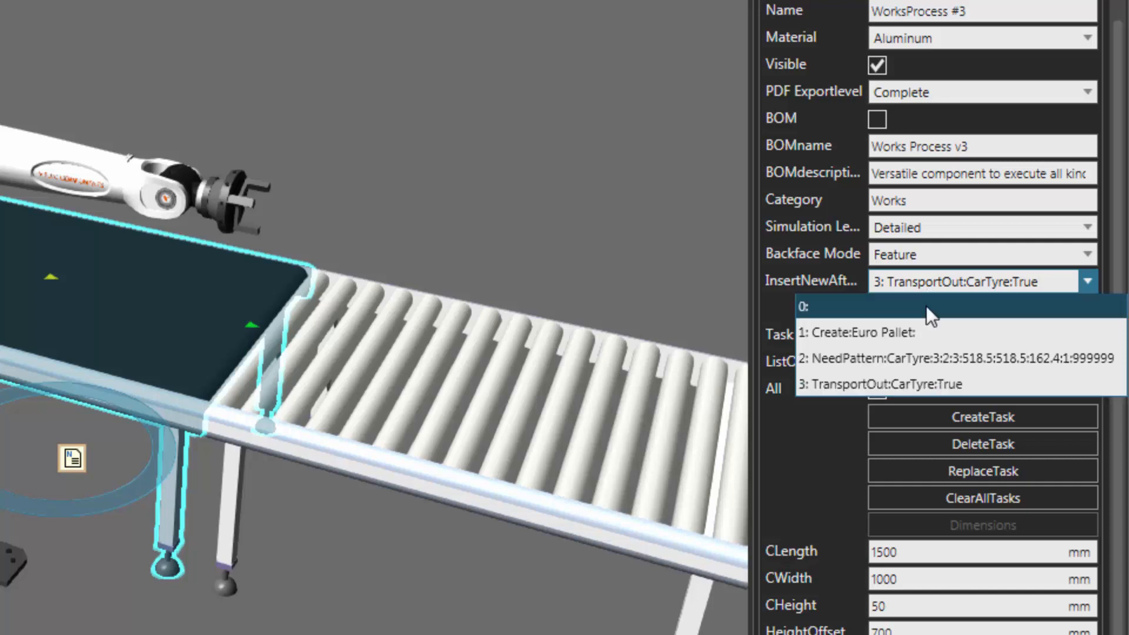
pyautogui.click(944, 360)
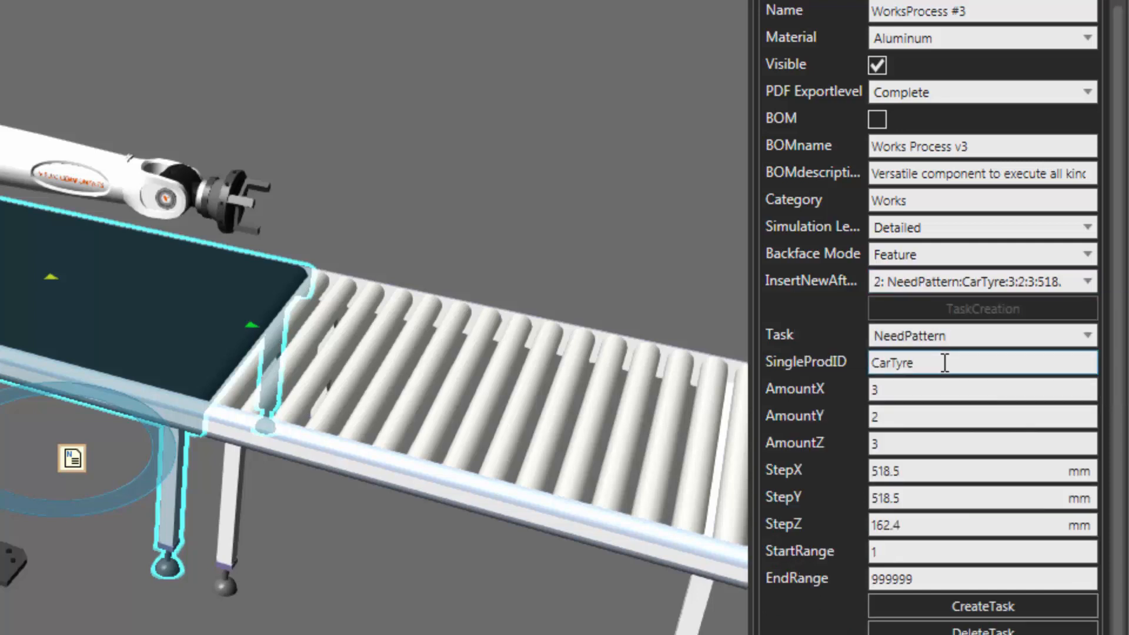
# Step: Create a Merge task with ParentProdID Euro Pallet, ListOfProdID CarTyre and All disabled, and select the TransportOut line following it
pyautogui.click(979, 335)
pyautogui.scroll(2, 981, 458)
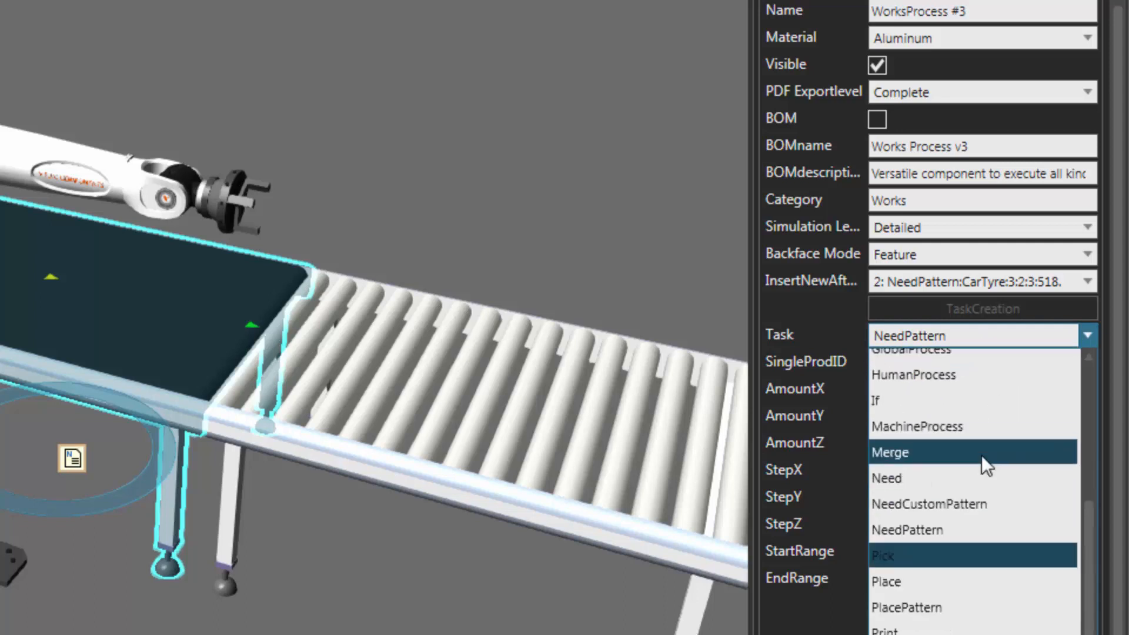
pyautogui.click(977, 456)
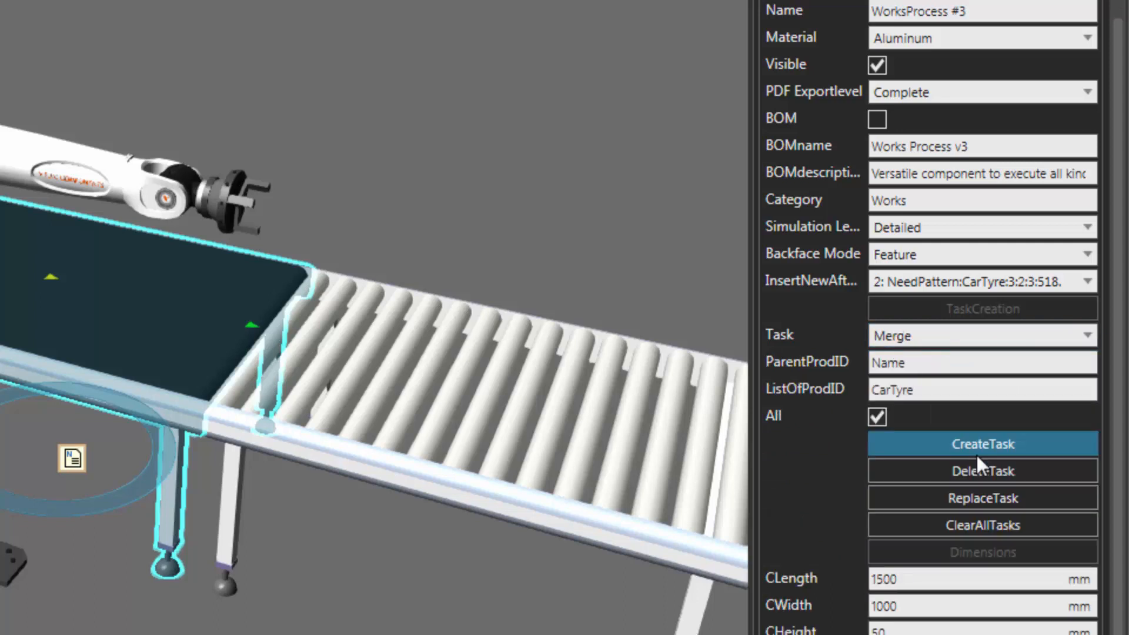
pyautogui.click(923, 391)
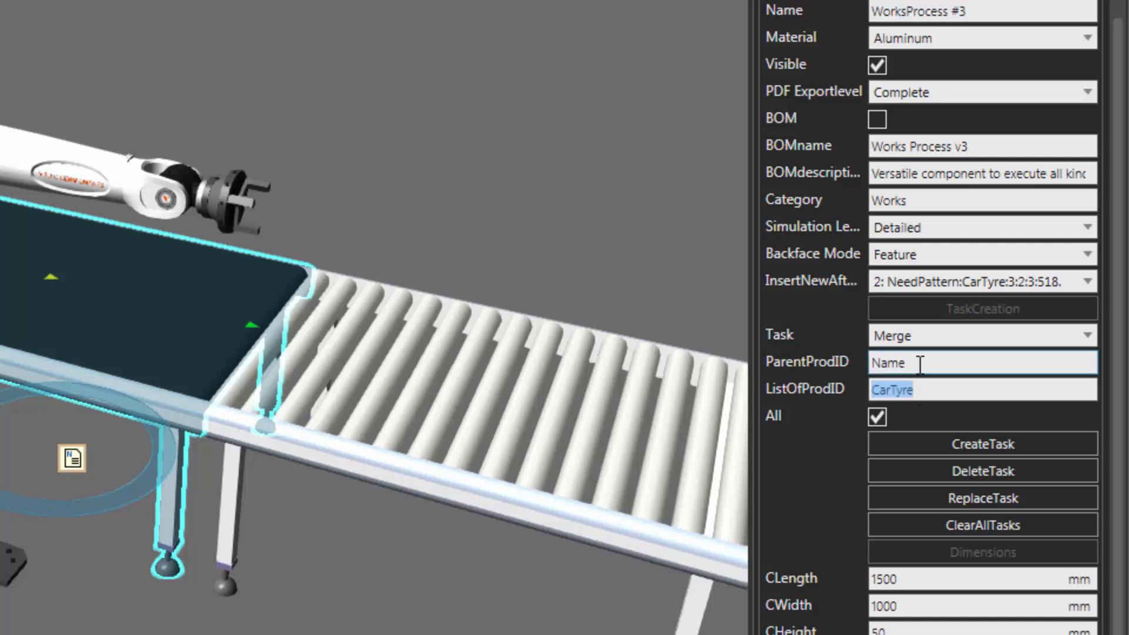
pyautogui.click(820, 361)
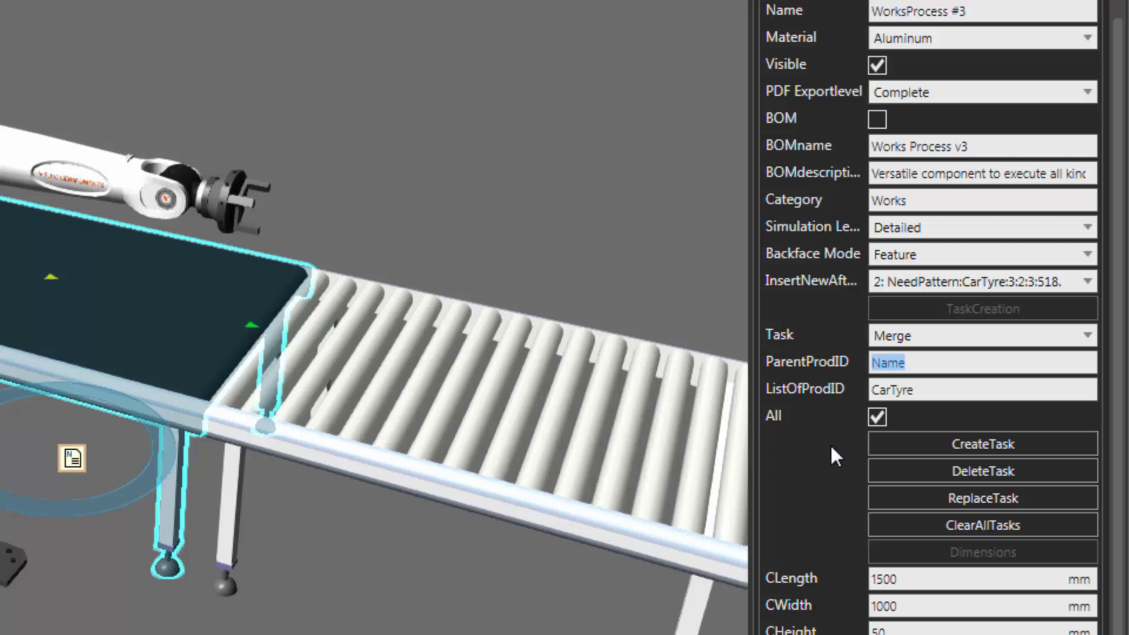
pyautogui.write('Euro Pallet')
pyautogui.press('Return')
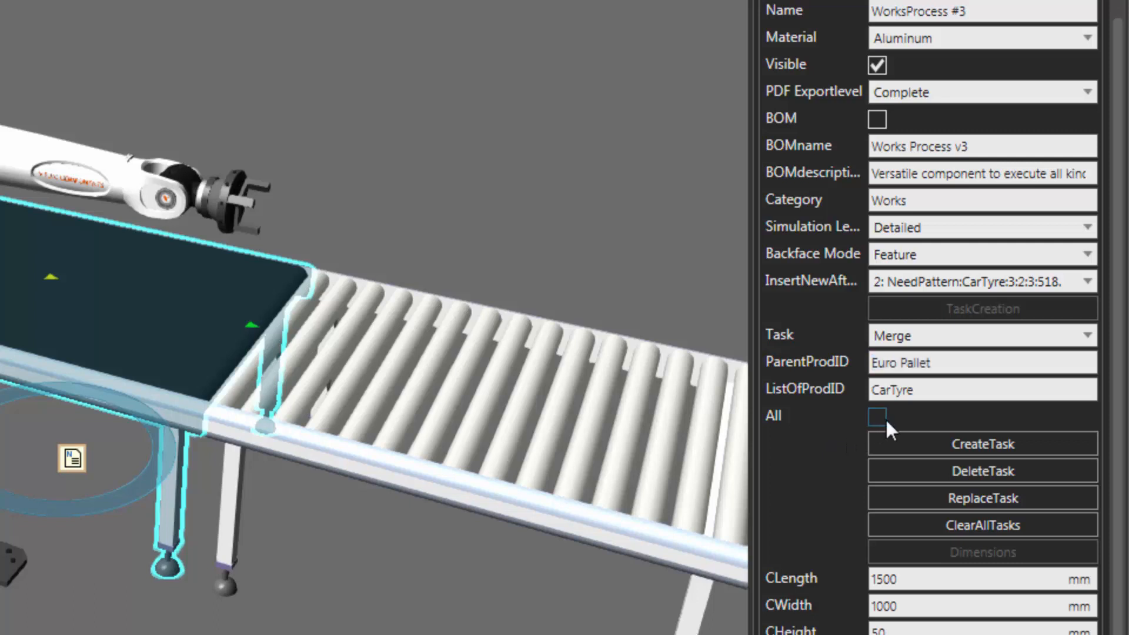
pyautogui.click(954, 439)
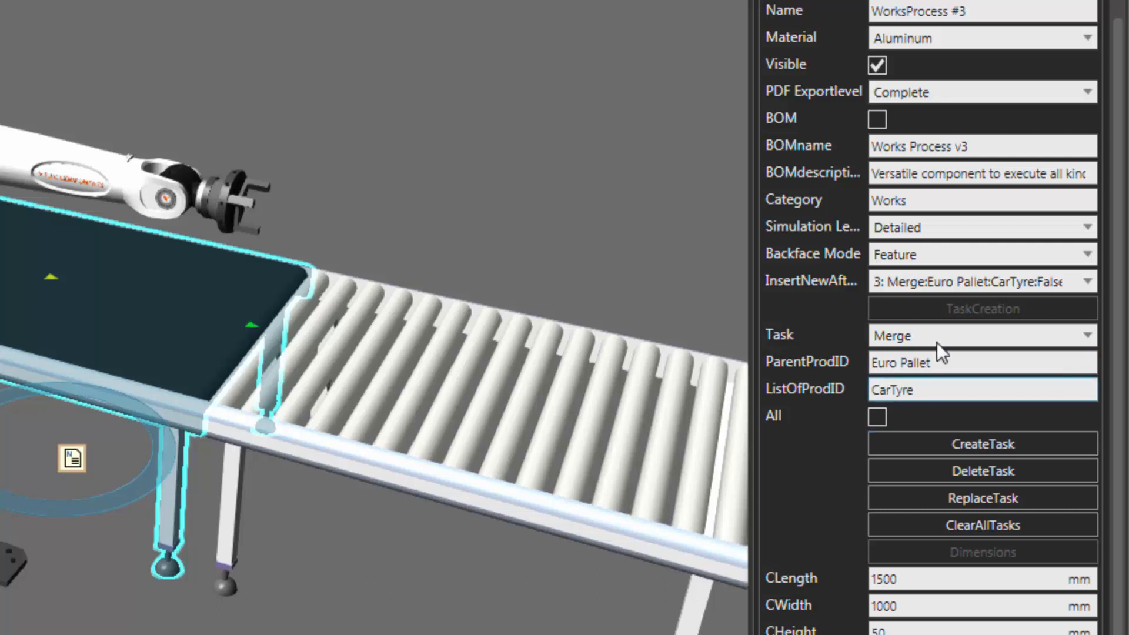
pyautogui.click(937, 282)
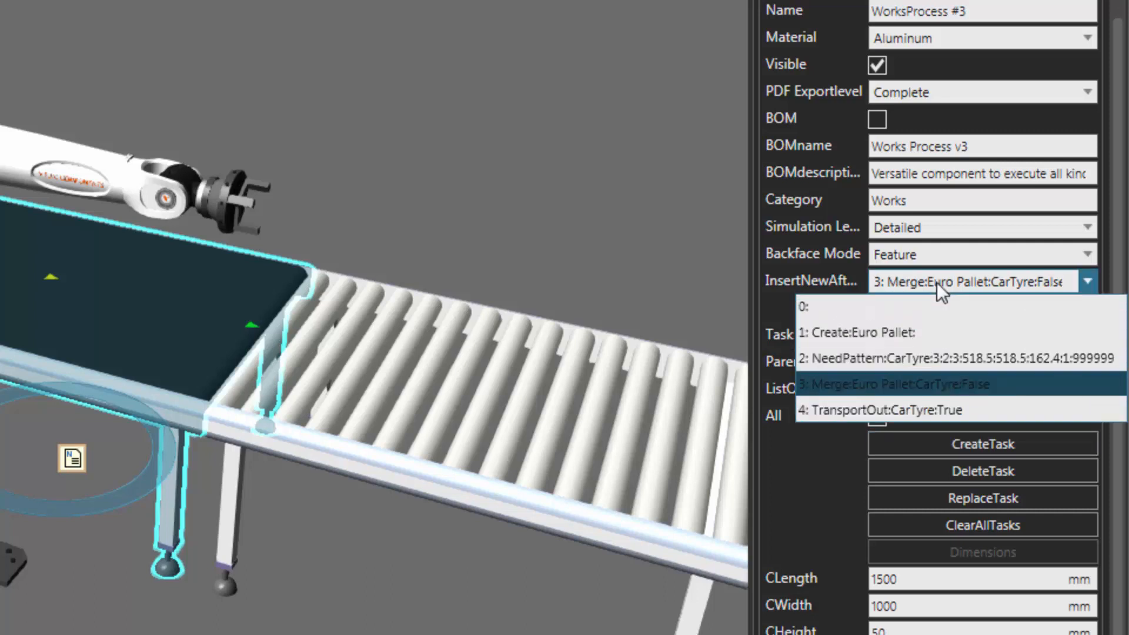
pyautogui.click(940, 408)
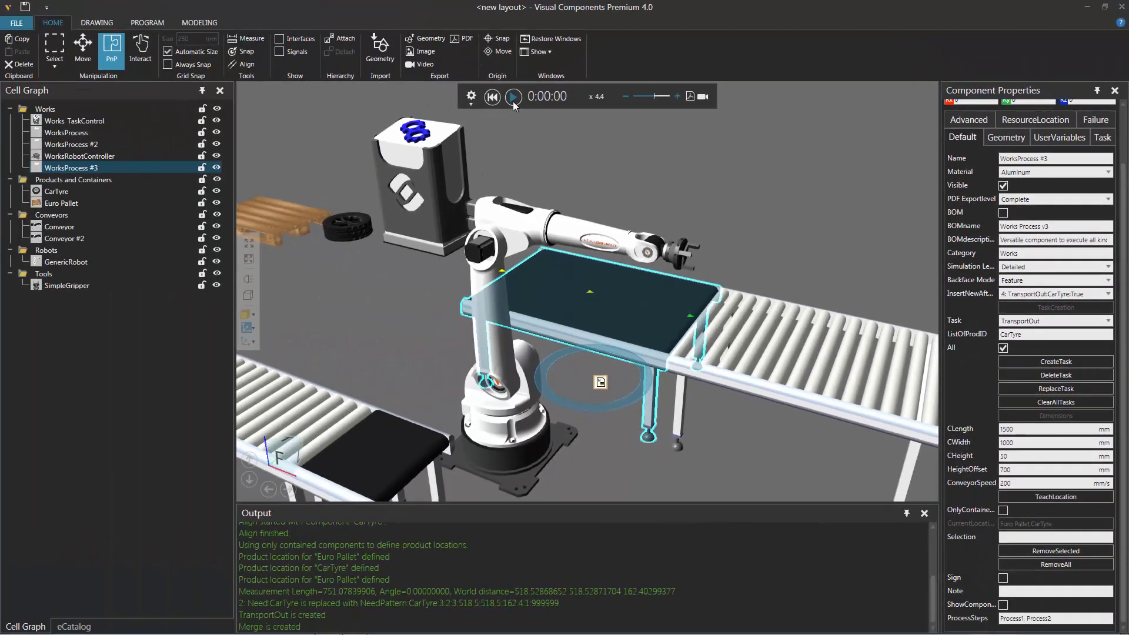
# Step: Run the simulation at up to x 5.2 and slow it to x 1.0 to check how the loaded pallet moves out
pyautogui.click(513, 97)
pyautogui.click(811, 263)
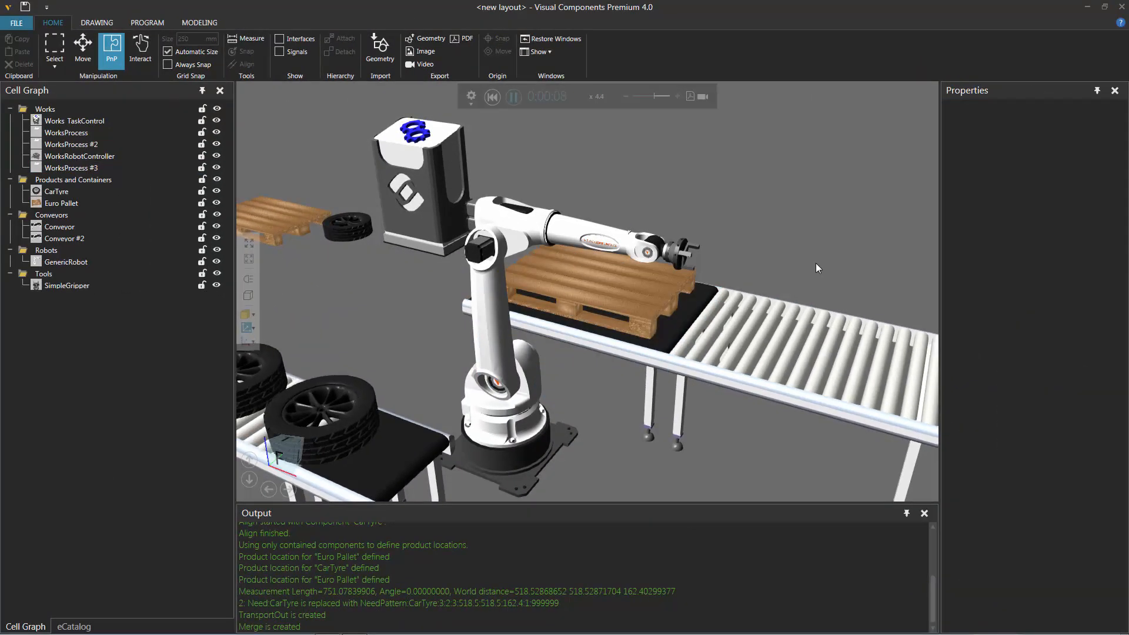
pyautogui.moveTo(814, 266); pyautogui.dragTo(808, 268, button='right')
pyautogui.scroll(-1, 808, 268)
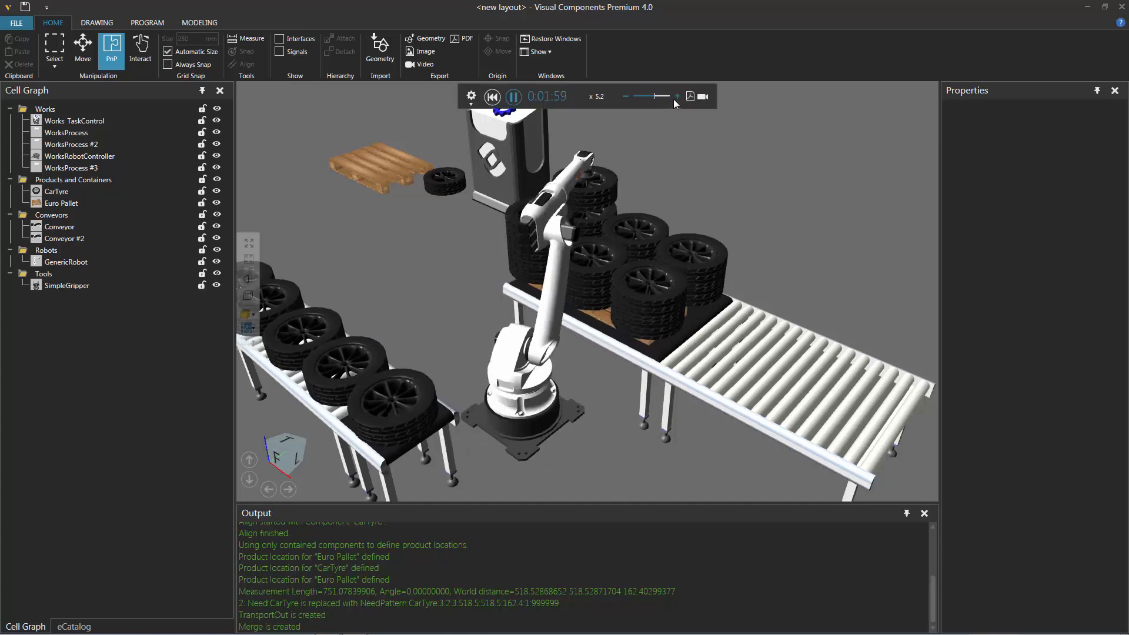
pyautogui.click(514, 97)
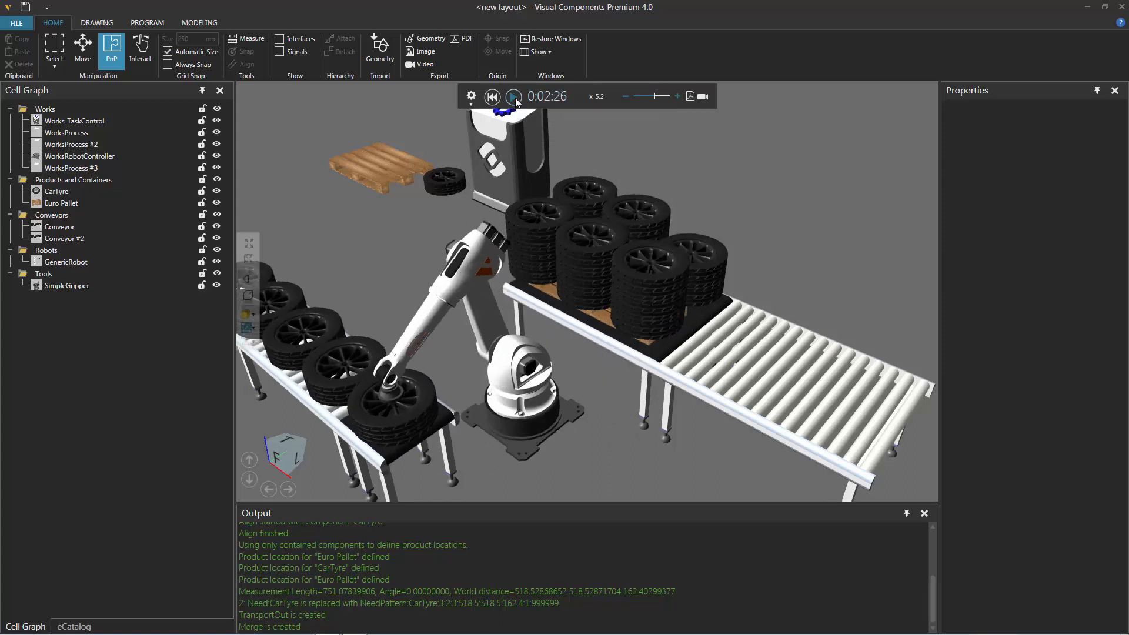
pyautogui.click(655, 99)
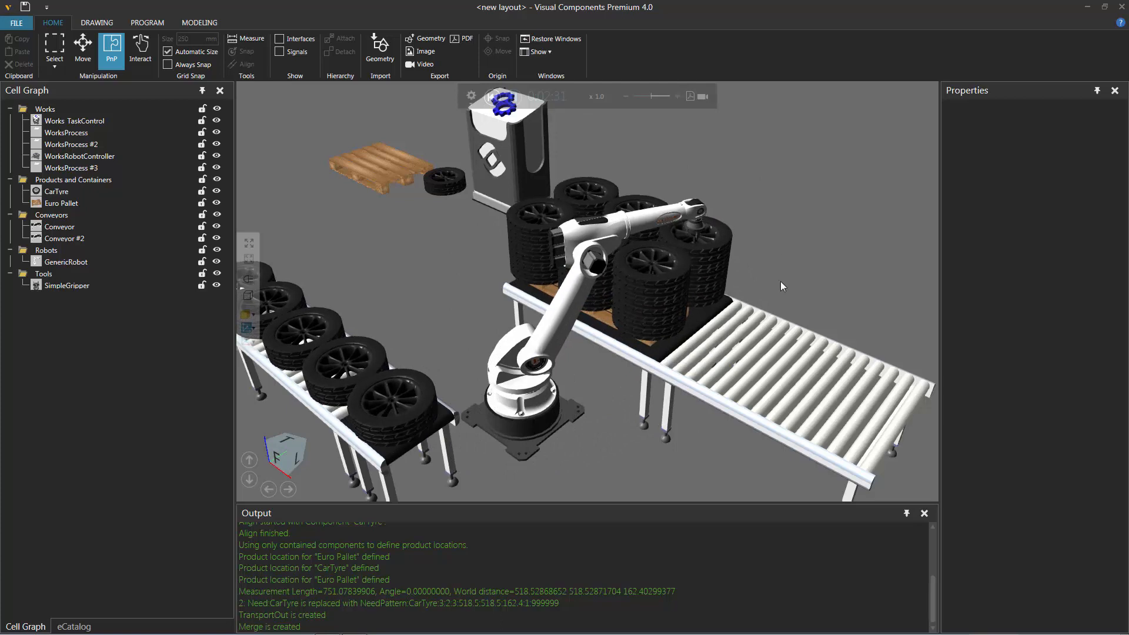
pyautogui.moveTo(746, 453); pyautogui.dragTo(723, 418, button='middle')
pyautogui.moveTo(723, 417); pyautogui.dragTo(728, 397, button='right')
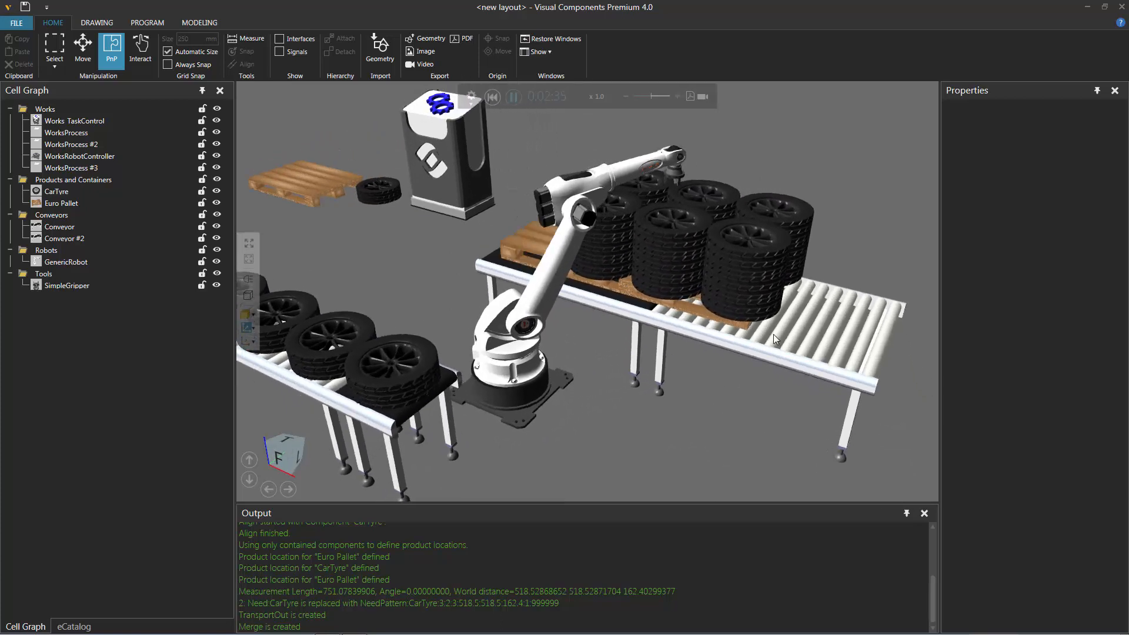